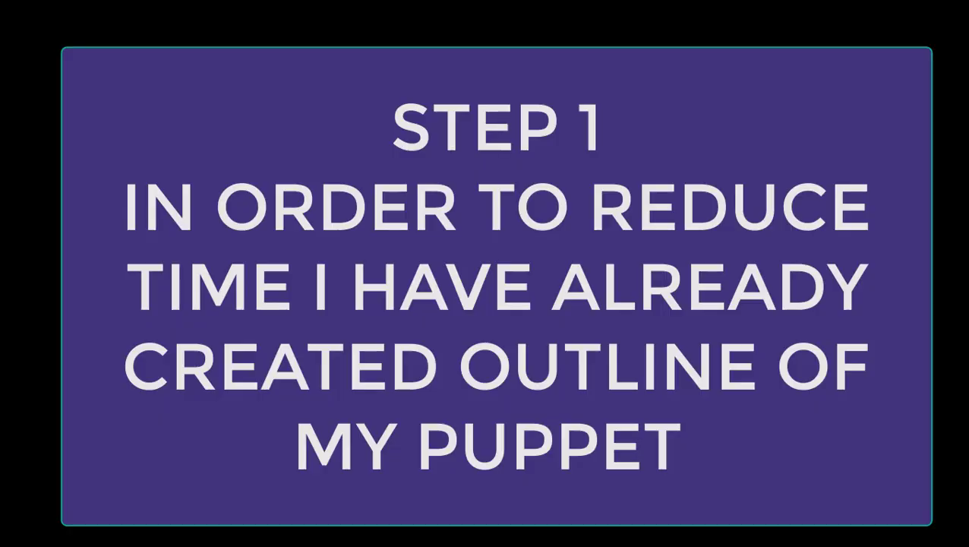
Step: Drag the head outline from puppet.ai onto the Untitled-3 canvas
{"action": "mouse_move", "coordinate": [278, 324]}
{"action": "left_mouse_down"}
{"action": "mouse_move", "coordinate": [418, 306]}
{"action": "mouse_move", "coordinate": [429, 290]}
{"action": "left_mouse_up"}
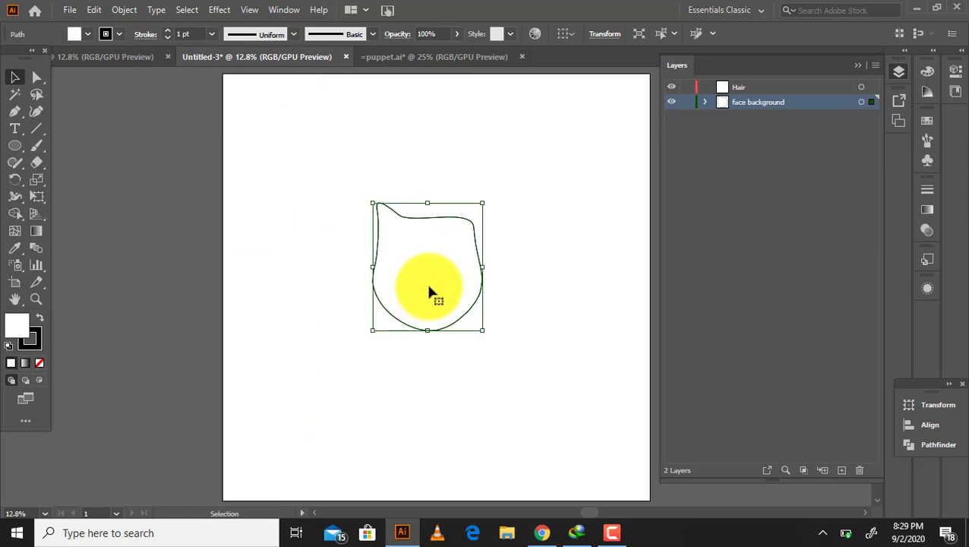
Step: Make Hair the active layer and bring a hair shape from puppet.ai into Untitled-3
{"action": "left_click", "coordinate": [749, 87]}
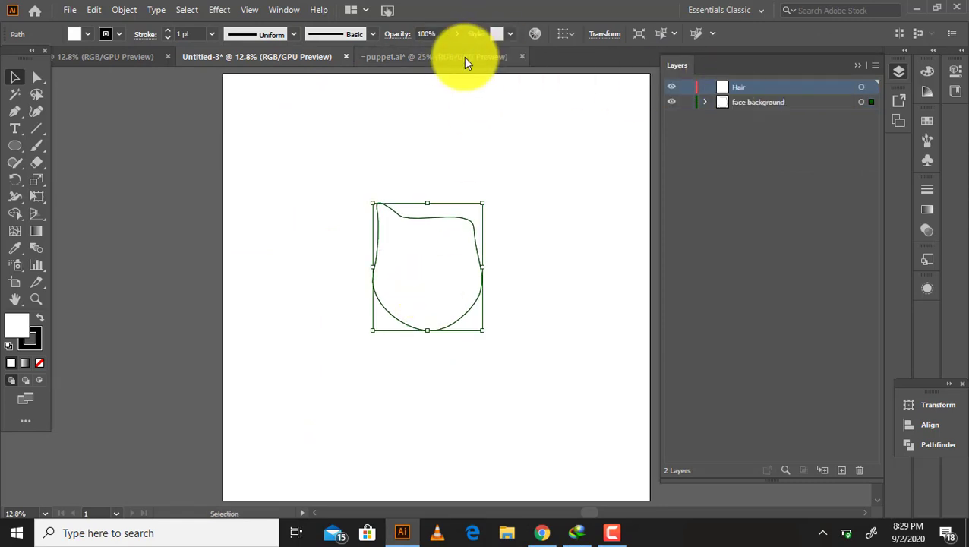
{"action": "left_click", "coordinate": [432, 57]}
{"action": "mouse_move", "coordinate": [289, 123]}
{"action": "left_mouse_down"}
{"action": "mouse_move", "coordinate": [426, 199]}
{"action": "mouse_move", "coordinate": [406, 196]}
{"action": "mouse_move", "coordinate": [451, 206]}
{"action": "left_mouse_up"}
{"action": "left_click", "coordinate": [547, 219]}
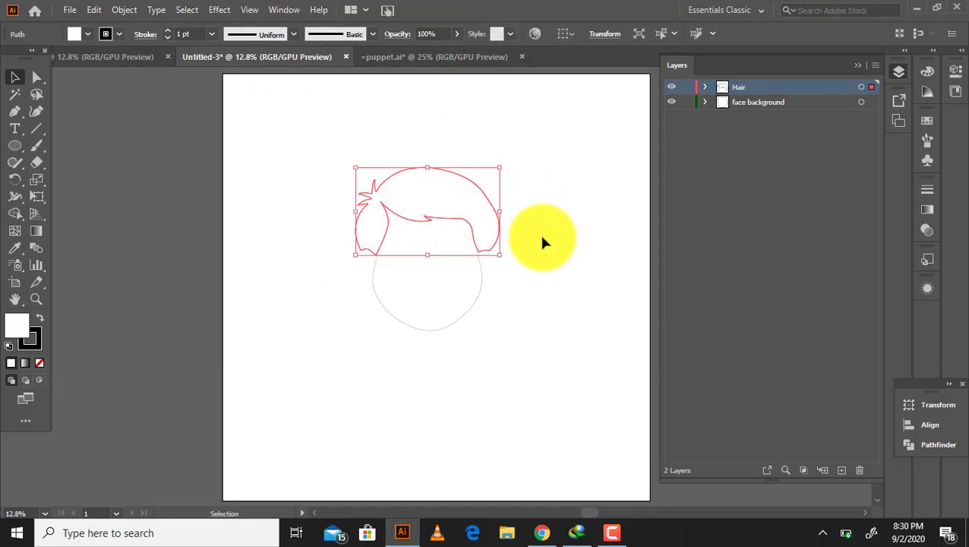
{"action": "left_click", "coordinate": [542, 238]}
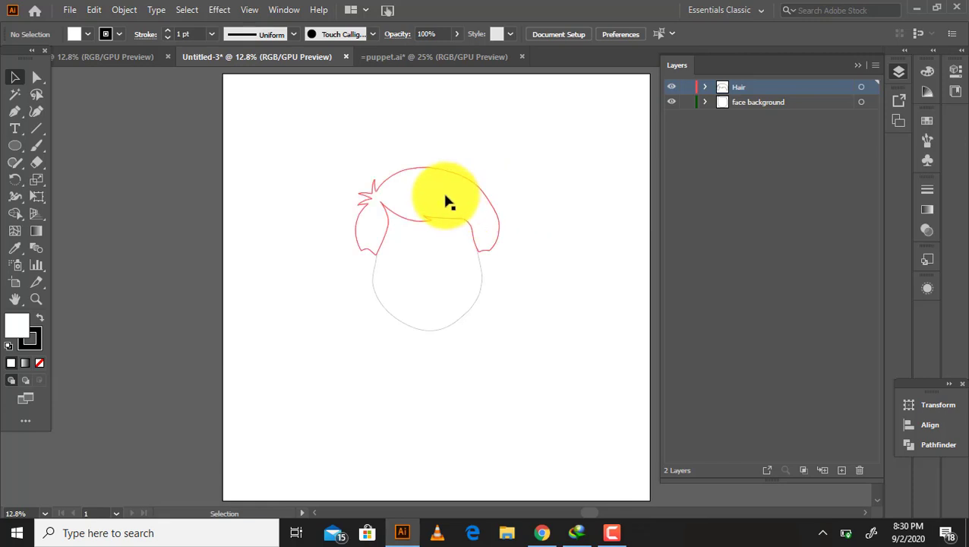
Step: Copy the main hair shape in again and nudge it up to align with the face outline
{"action": "left_click", "coordinate": [454, 60]}
{"action": "left_click", "coordinate": [533, 132]}
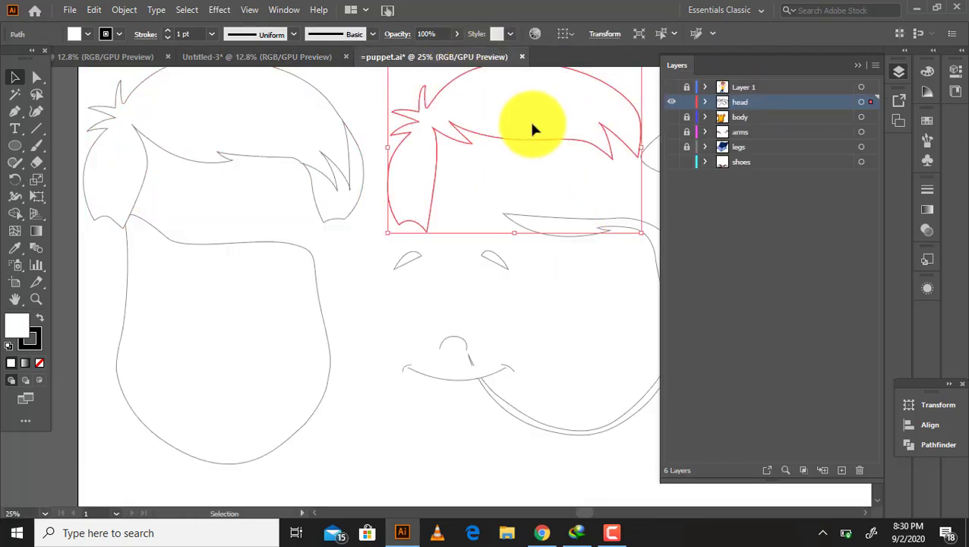
{"action": "mouse_move", "coordinate": [533, 129]}
{"action": "left_mouse_down"}
{"action": "mouse_move", "coordinate": [438, 210]}
{"action": "mouse_move", "coordinate": [448, 188]}
{"action": "left_mouse_up"}
{"action": "key", "text": "ctrl+equal"}
{"action": "key", "text": "ctrl+equal"}
{"action": "key", "text": "ctrl+equal"}
{"action": "key", "text": "ctrl+equal"}
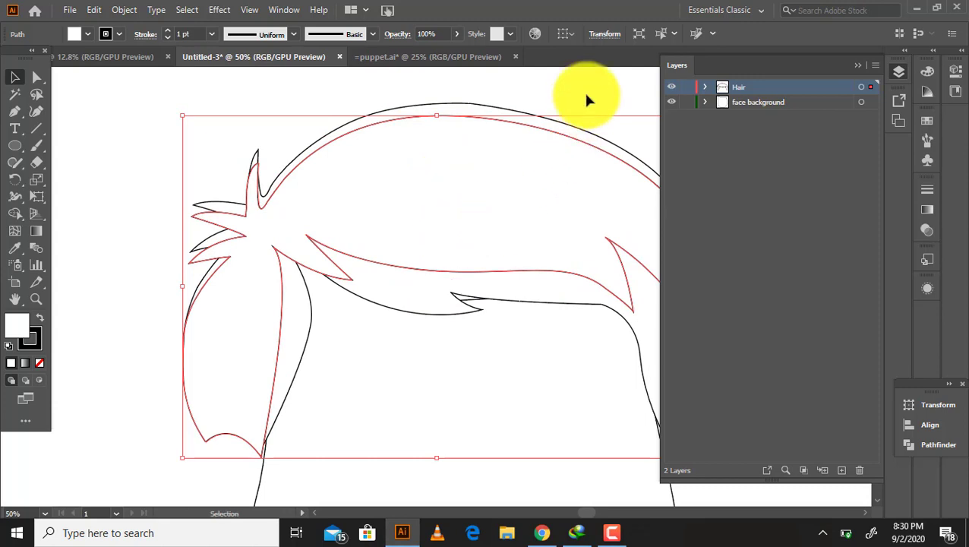
{"action": "key", "text": "Up"}
{"action": "key", "text": "Up"}
{"action": "key", "text": "Up"}
{"action": "key", "text": "Up"}
{"action": "key", "text": "Up"}
{"action": "key", "text": "Up"}
{"action": "key", "text": "Up"}
{"action": "key", "text": "Up"}
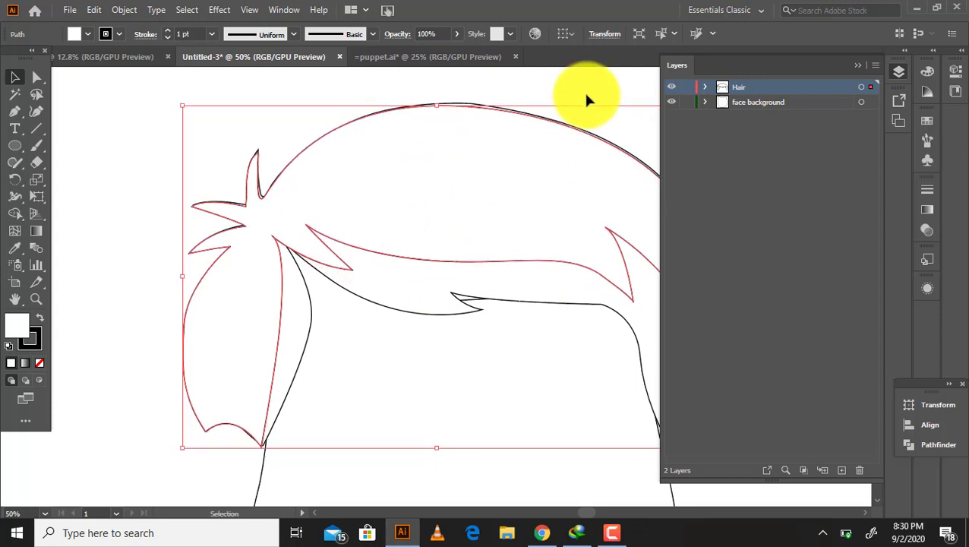
Step: Bring the right-side hair strand from puppet.ai and position it on the hair
{"action": "left_click", "coordinate": [625, 90]}
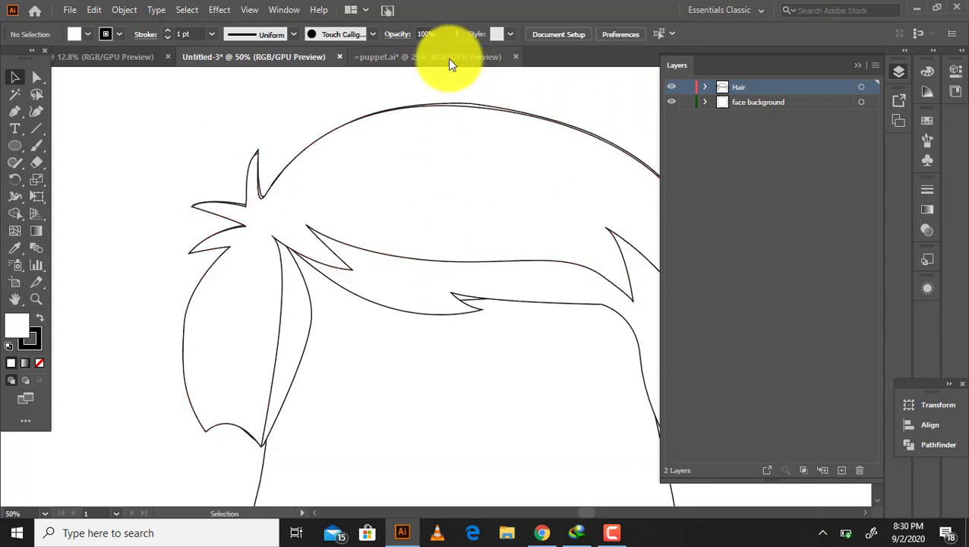
{"action": "left_click", "coordinate": [448, 58]}
{"action": "left_click_drag", "start_coordinate": [594, 507], "coordinate": [609, 507]}
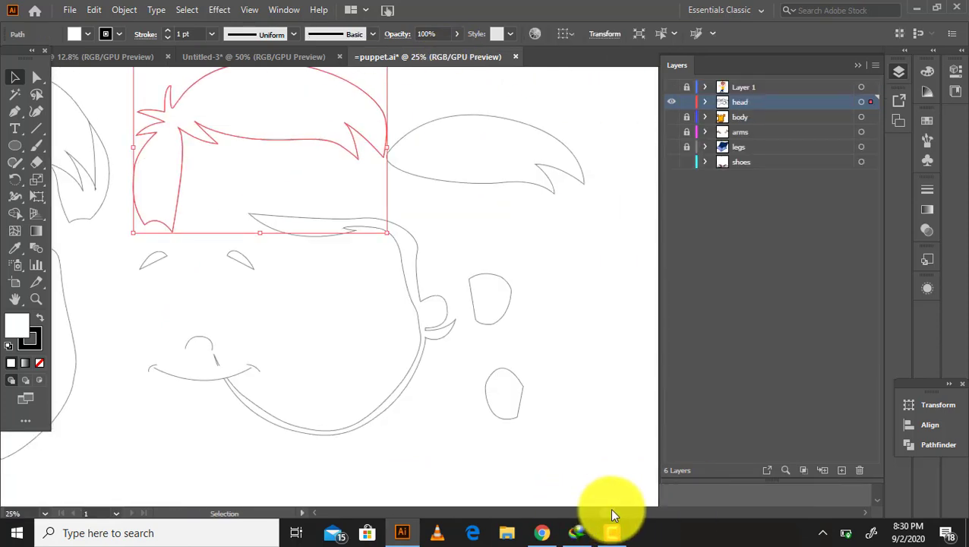
{"action": "mouse_move", "coordinate": [501, 159]}
{"action": "left_mouse_down"}
{"action": "mouse_move", "coordinate": [276, 72]}
{"action": "mouse_move", "coordinate": [494, 218]}
{"action": "mouse_move", "coordinate": [496, 195]}
{"action": "left_mouse_up"}
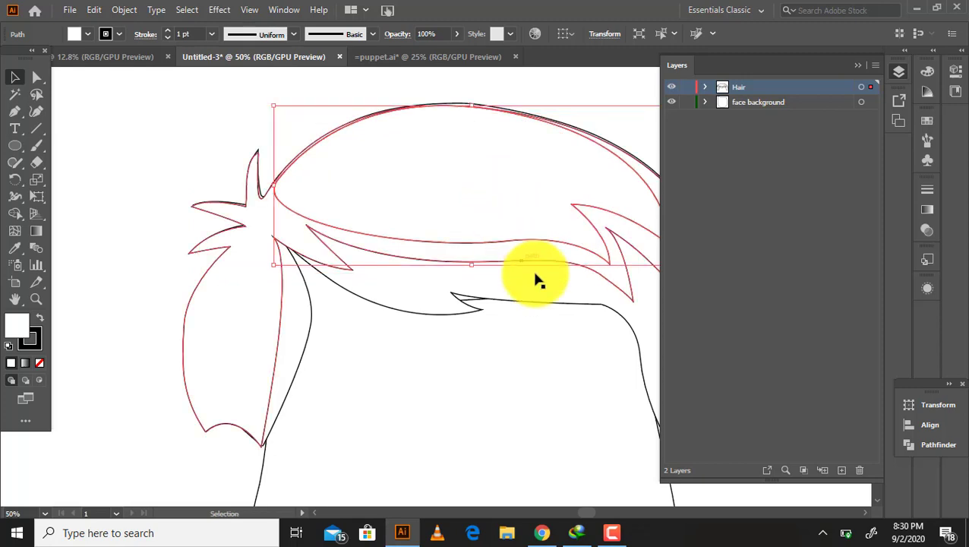
{"action": "left_click", "coordinate": [401, 59]}
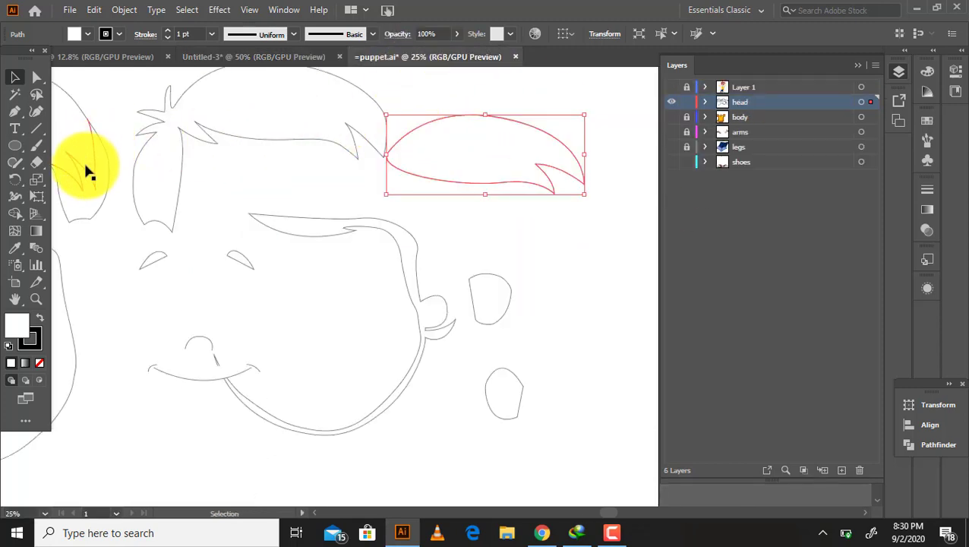
{"action": "mouse_move", "coordinate": [86, 169]}
{"action": "left_mouse_down"}
{"action": "mouse_move", "coordinate": [247, 60]}
{"action": "mouse_move", "coordinate": [545, 214]}
{"action": "left_mouse_up"}
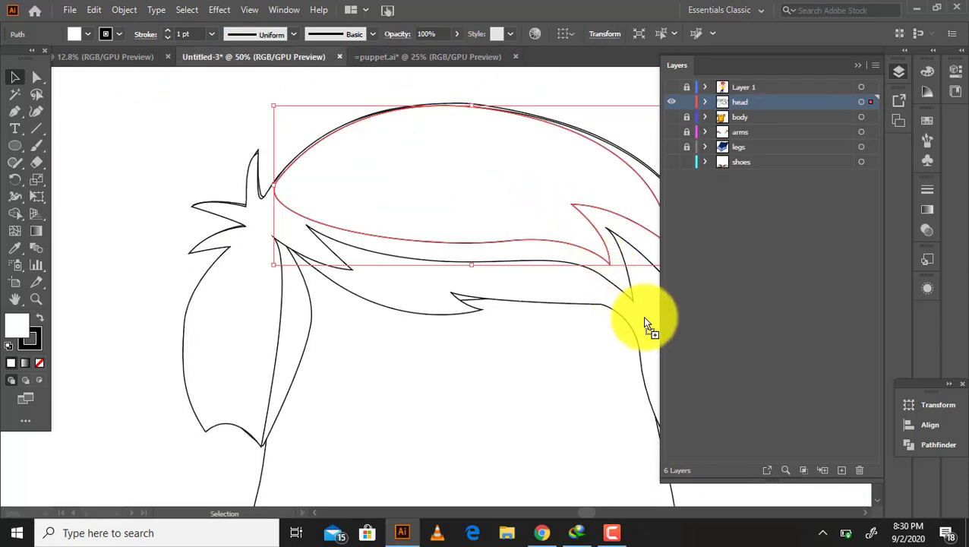
{"action": "left_click_drag", "start_coordinate": [644, 323], "coordinate": [640, 328]}
{"action": "key", "text": "ctrl+minus"}
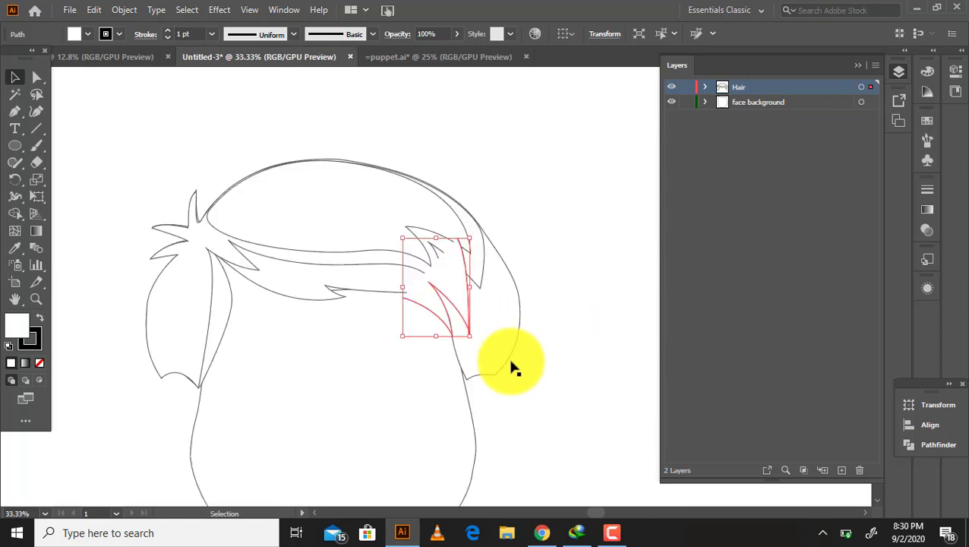
{"action": "left_click_drag", "start_coordinate": [470, 291], "coordinate": [494, 297]}
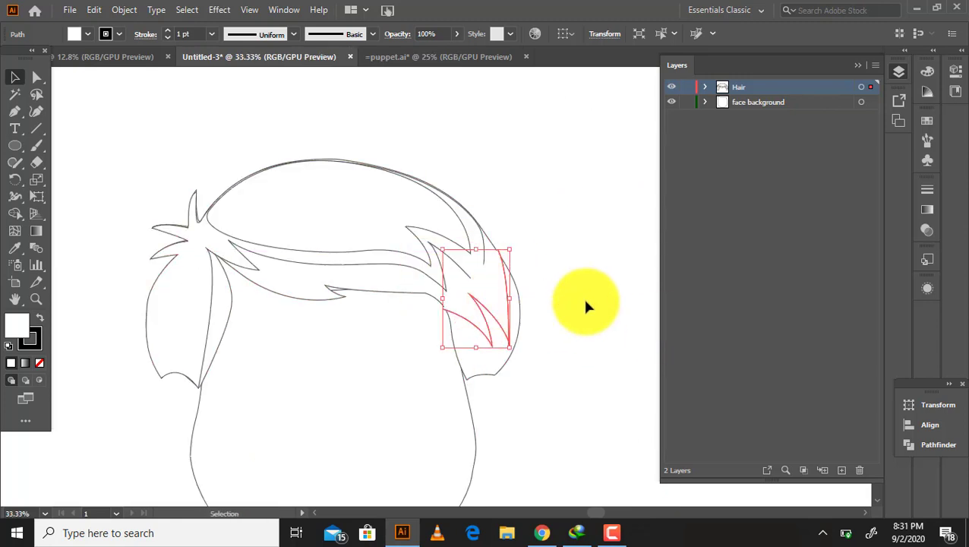
{"action": "left_click", "coordinate": [585, 307]}
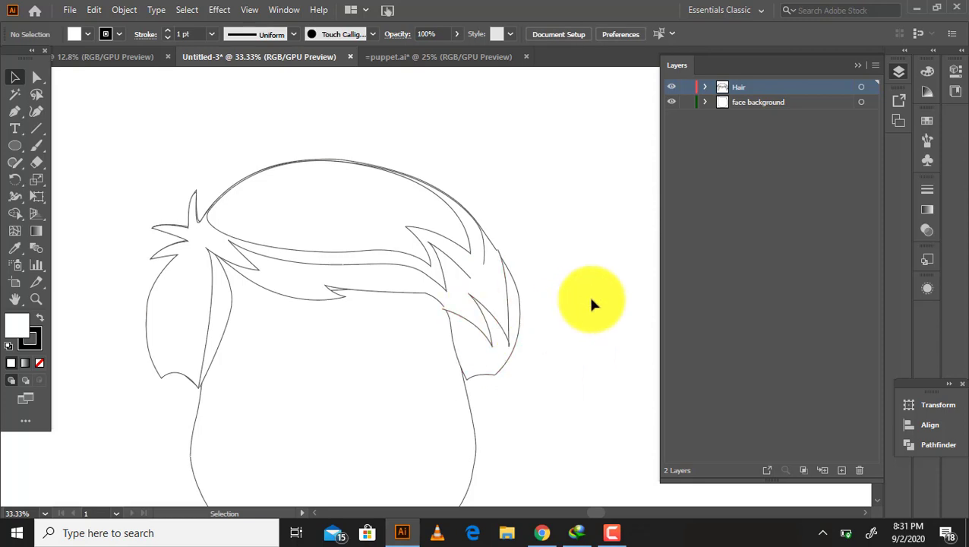
Step: Select the hair and face outline together and set their fill to None
{"action": "left_click", "coordinate": [469, 57]}
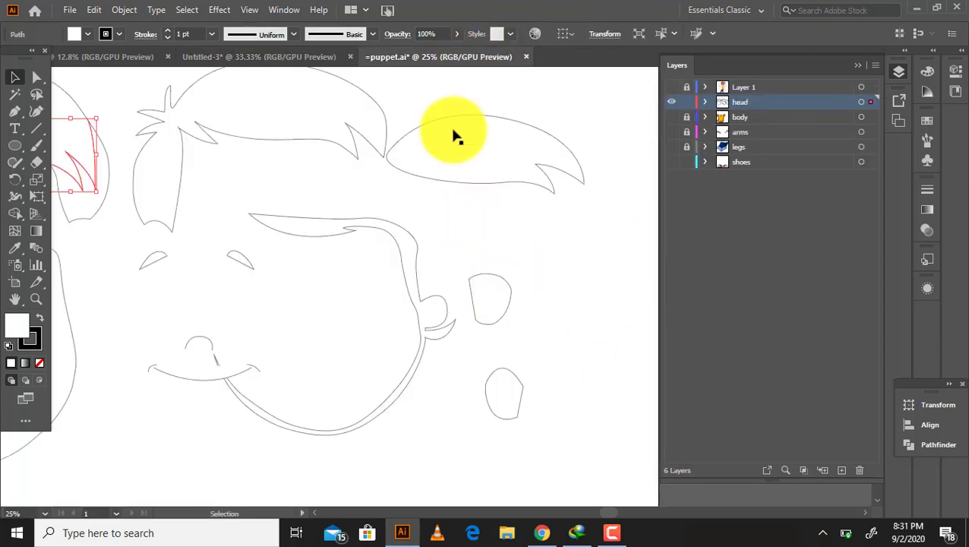
{"action": "left_click", "coordinate": [858, 65]}
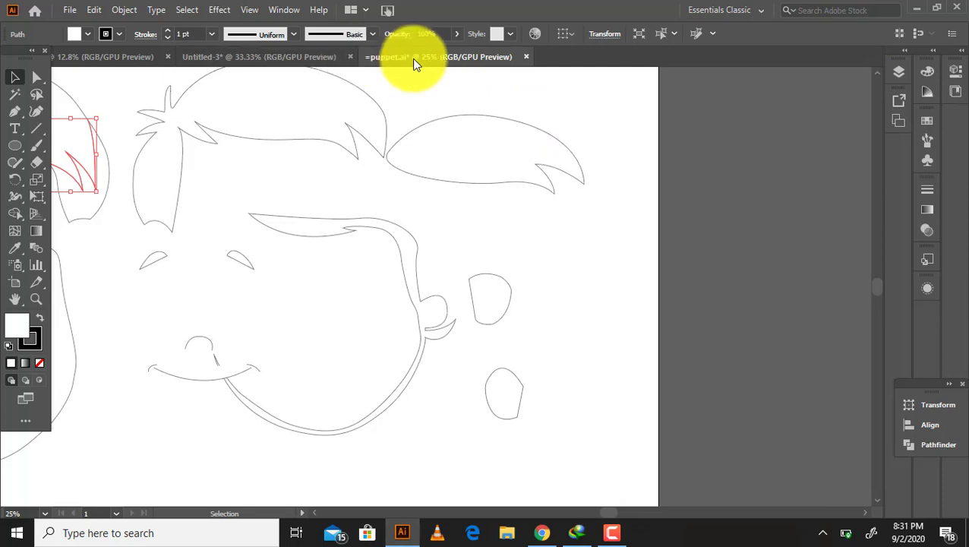
{"action": "left_click", "coordinate": [301, 54]}
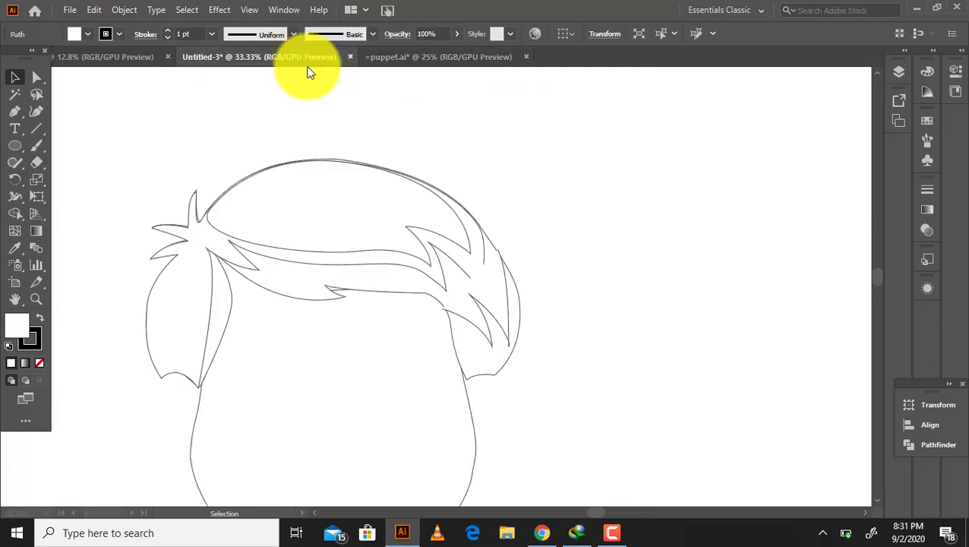
{"action": "left_click", "coordinate": [479, 253]}
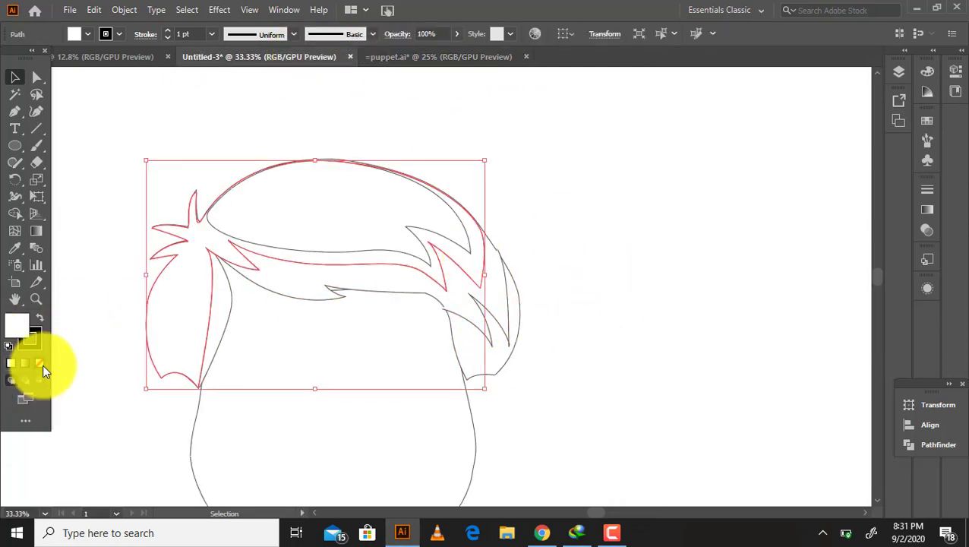
{"action": "left_click", "coordinate": [346, 231]}
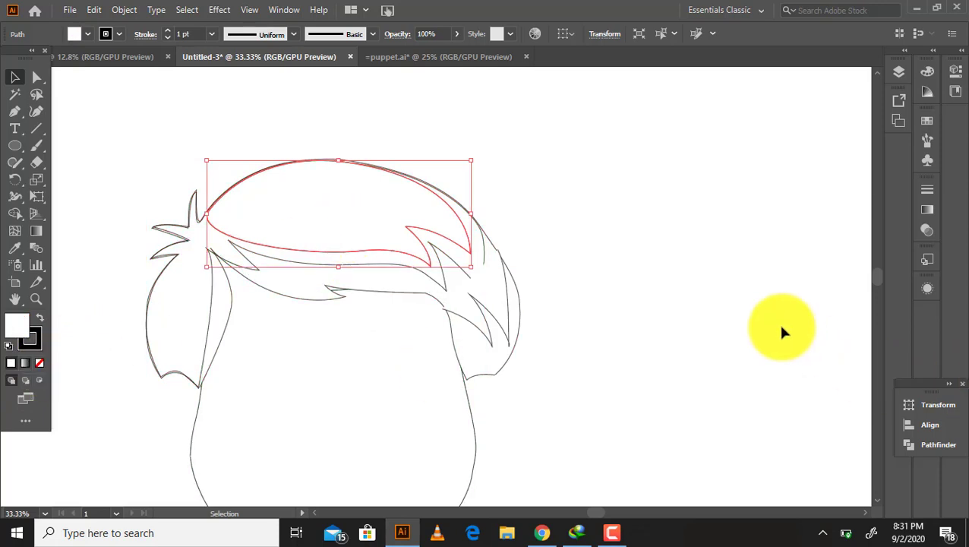
{"action": "left_click_drag", "start_coordinate": [676, 199], "coordinate": [167, 445]}
{"action": "left_click", "coordinate": [42, 363]}
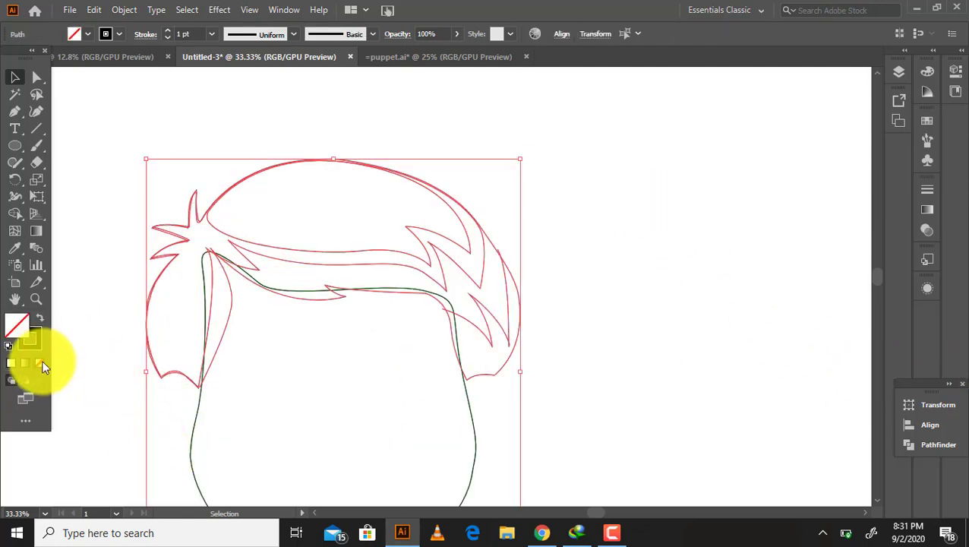
{"action": "left_click", "coordinate": [95, 342]}
{"action": "scroll", "coordinate": [737, 278], "scroll_direction": "down", "scroll_amount": 1}
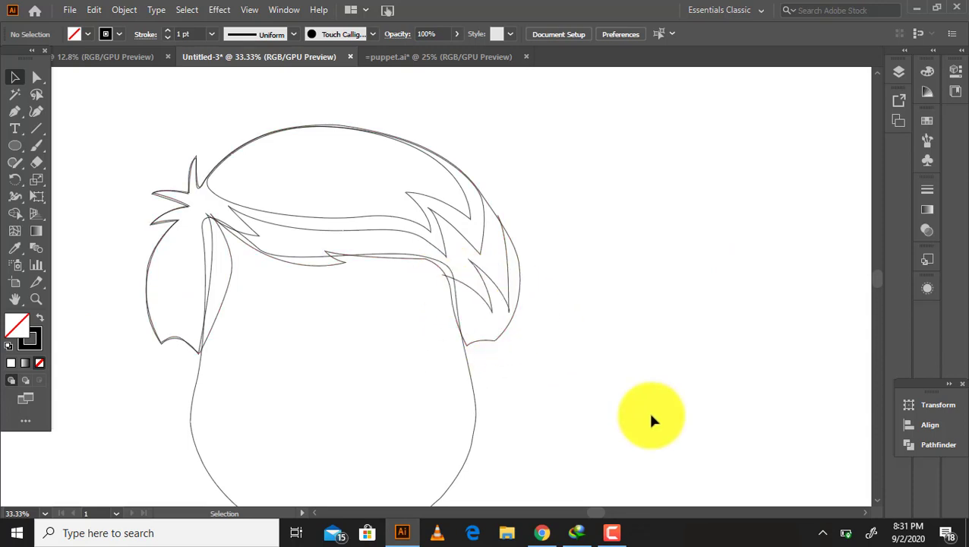
{"action": "scroll", "coordinate": [651, 419], "scroll_direction": "down", "scroll_amount": 1}
Step: Add two layers named 'right eyebro' and 'left eyebrow' above the Hair layer
{"action": "left_click", "coordinate": [899, 70]}
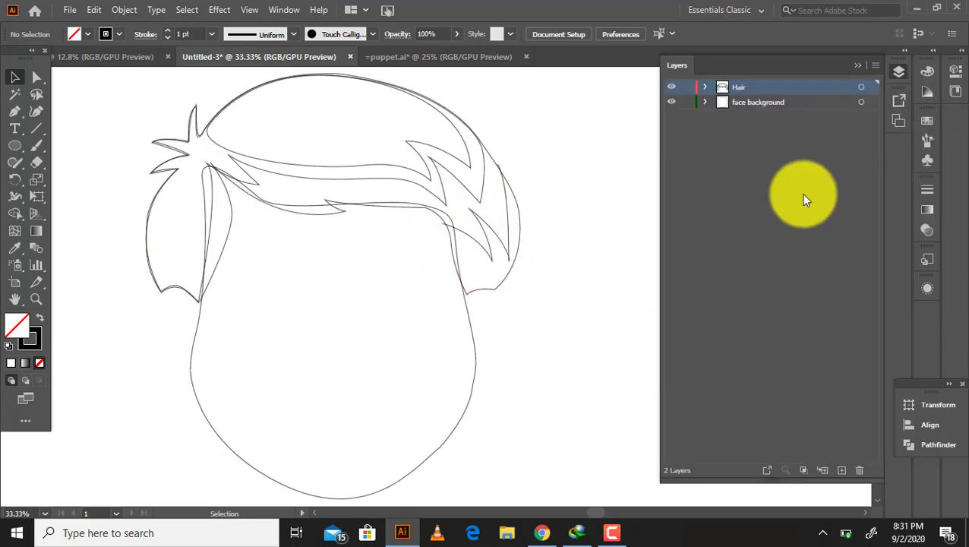
{"action": "left_click", "coordinate": [841, 472]}
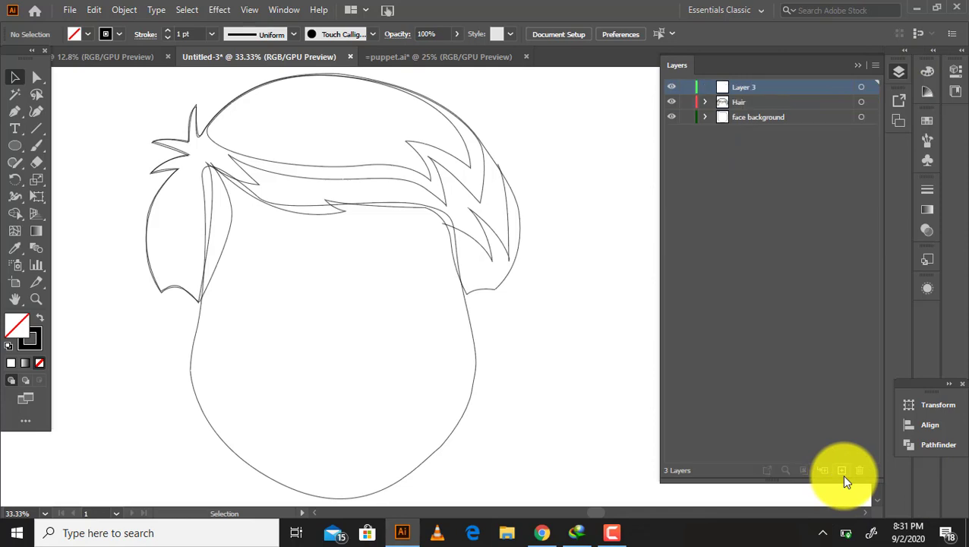
{"action": "left_click", "coordinate": [842, 472]}
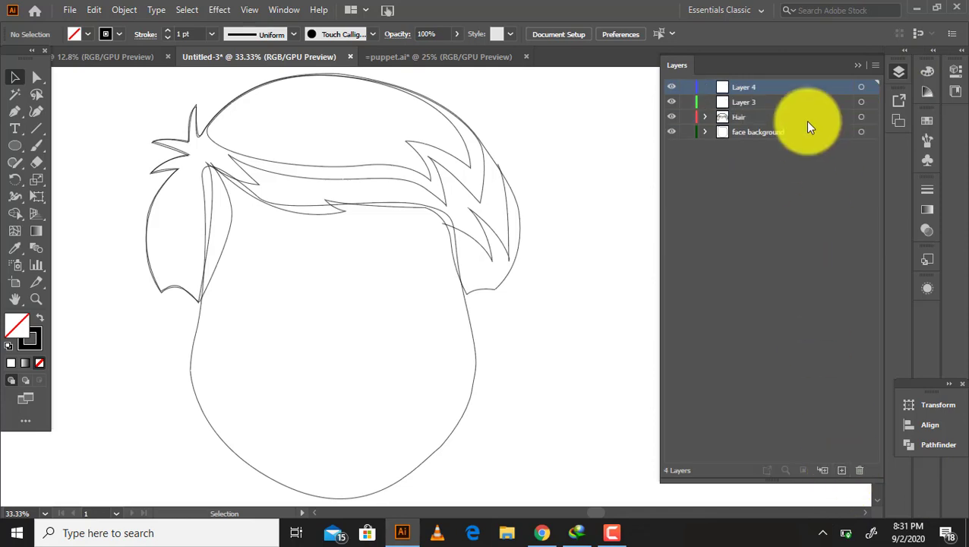
{"action": "double_click", "coordinate": [772, 103]}
{"action": "type", "text": "right eyebro"}
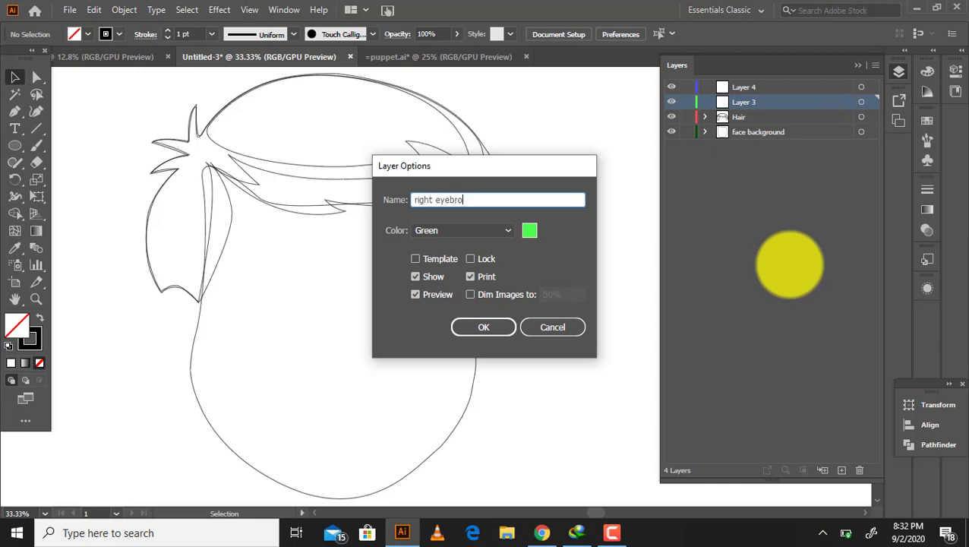
{"action": "key", "text": "Return"}
{"action": "double_click", "coordinate": [763, 88]}
{"action": "type", "text": "left eyebr"}
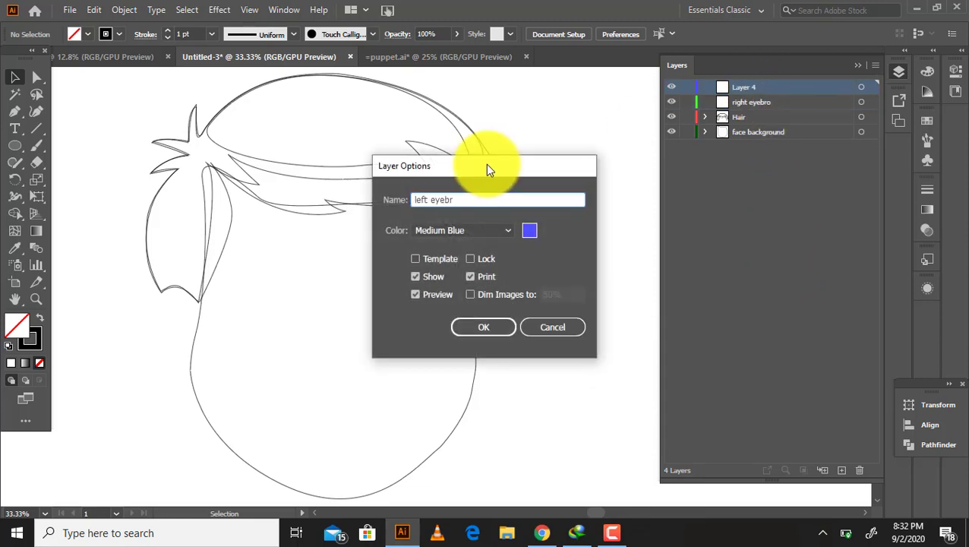
{"action": "type", "text": "ow"}
{"action": "key", "text": "Return"}
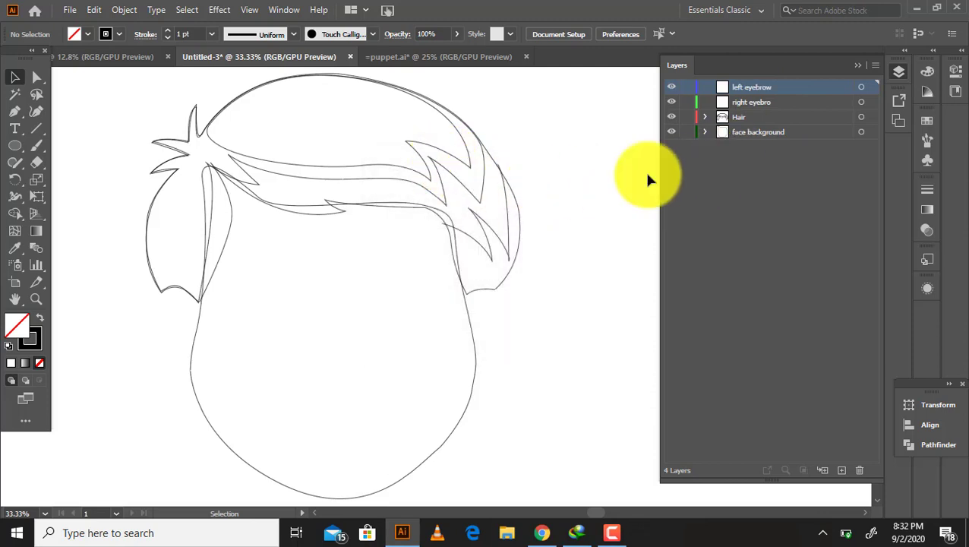
{"action": "left_click", "coordinate": [444, 60]}
Step: Place both eyebrows from puppet.ai on the face and scale them up together
{"action": "scroll", "coordinate": [342, 243], "scroll_direction": "down", "scroll_amount": 1}
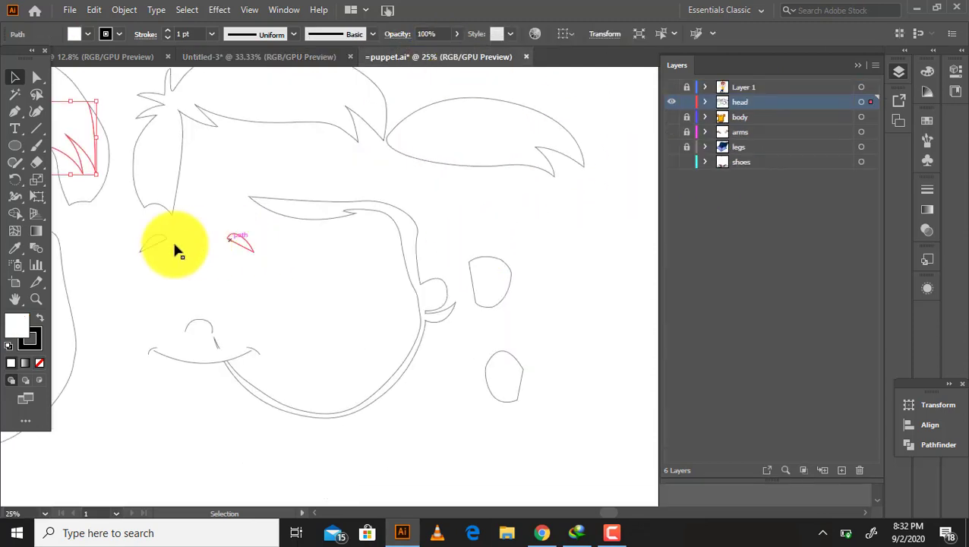
{"action": "mouse_move", "coordinate": [260, 233]}
{"action": "left_mouse_down"}
{"action": "mouse_move", "coordinate": [144, 254]}
{"action": "mouse_move", "coordinate": [272, 319]}
{"action": "left_mouse_up"}
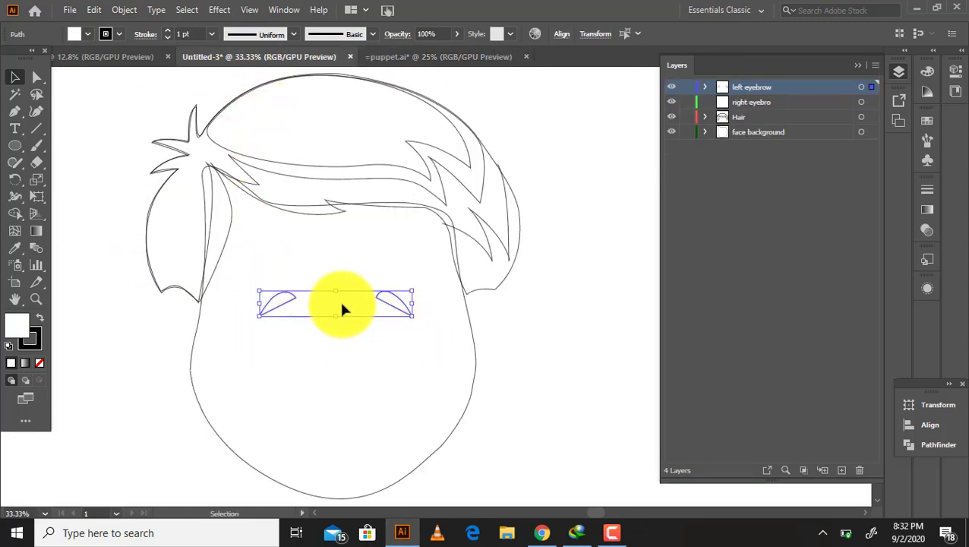
{"action": "left_click", "coordinate": [343, 292]}
{"action": "left_click_drag", "start_coordinate": [240, 266], "coordinate": [444, 343]}
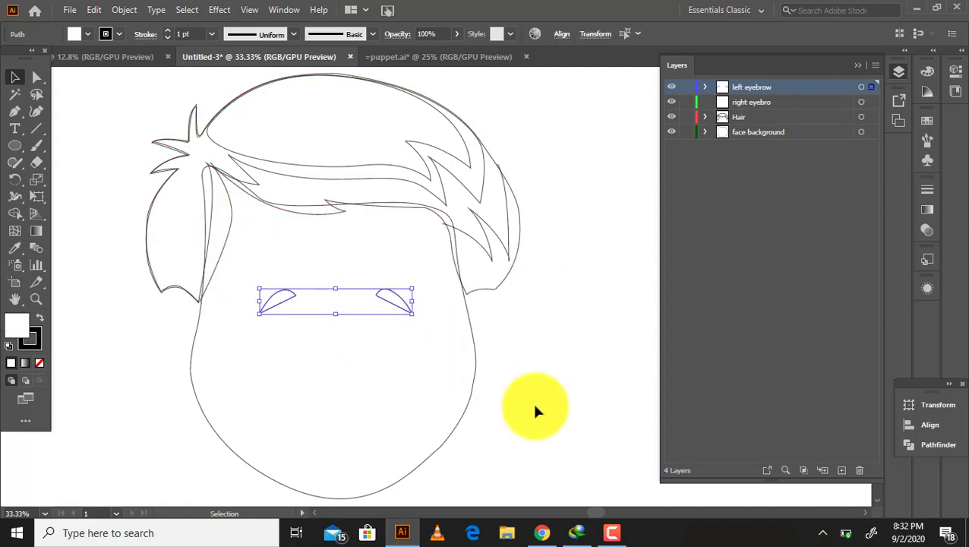
{"action": "left_click_drag", "start_coordinate": [410, 315], "coordinate": [454, 320]}
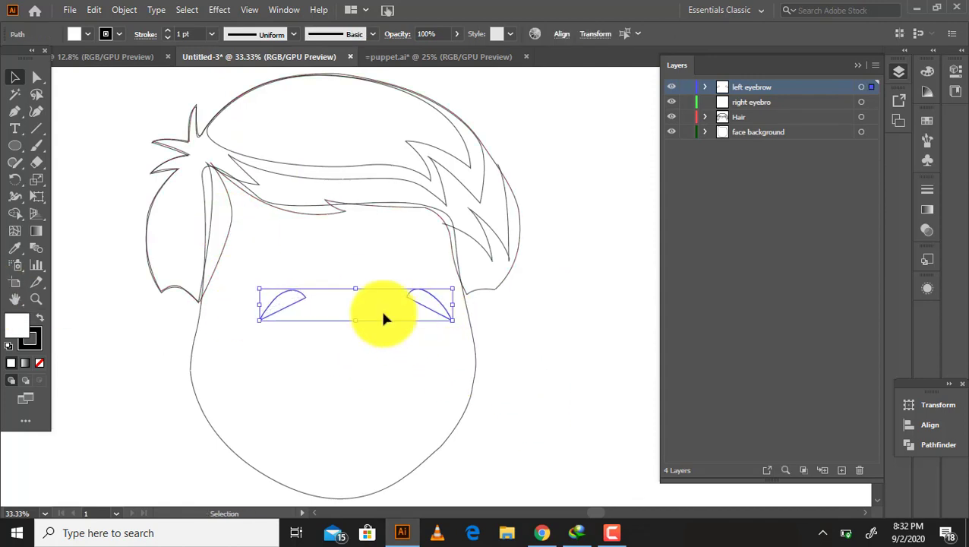
{"action": "left_click", "coordinate": [353, 282]}
Step: Raise the eyebrows level on the forehead and expand the left eyebrow layer to show its paths
{"action": "mouse_move", "coordinate": [406, 271]}
{"action": "left_mouse_down"}
{"action": "mouse_move", "coordinate": [454, 334]}
{"action": "mouse_move", "coordinate": [418, 288]}
{"action": "left_mouse_up"}
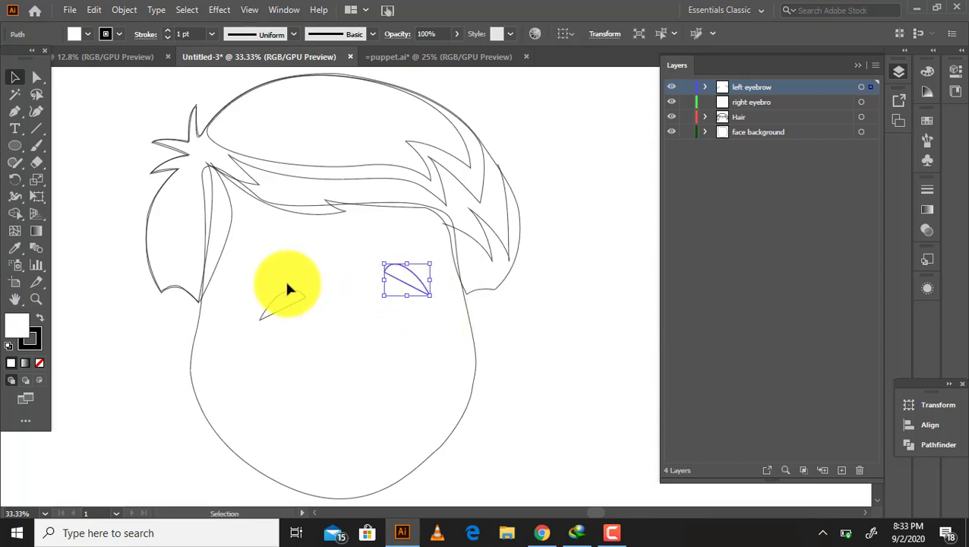
{"action": "left_click_drag", "start_coordinate": [278, 303], "coordinate": [274, 275]}
{"action": "left_click", "coordinate": [557, 393]}
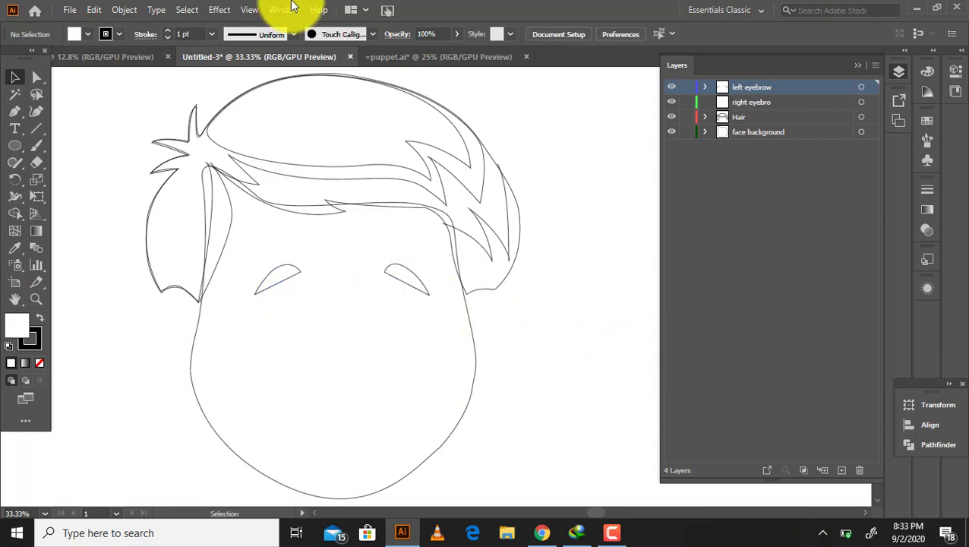
{"action": "left_click_drag", "start_coordinate": [117, 98], "coordinate": [534, 396]}
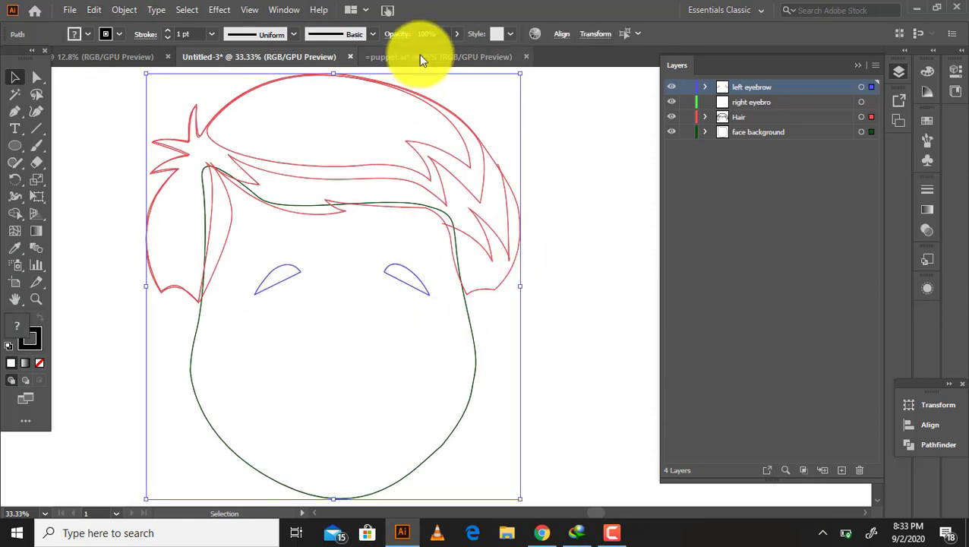
{"action": "left_click", "coordinate": [345, 129]}
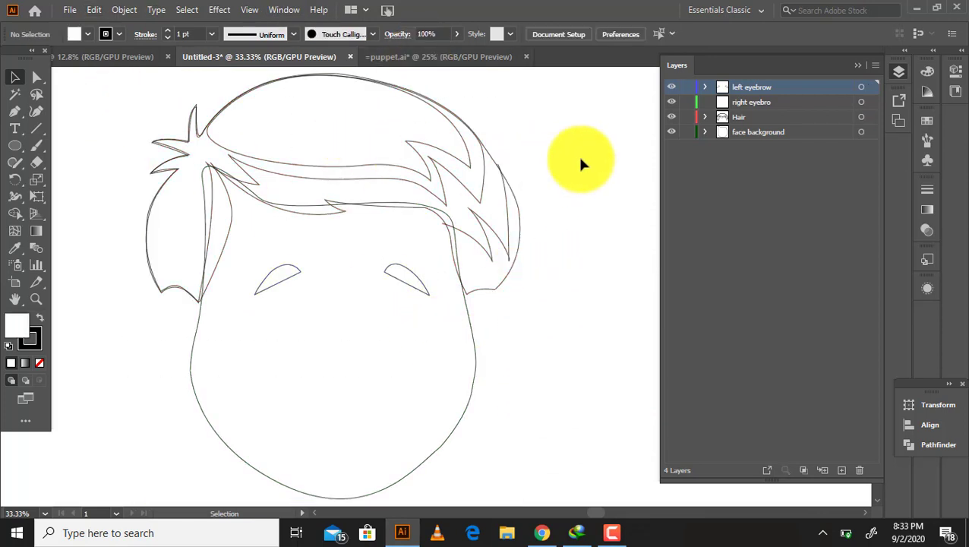
{"action": "left_click", "coordinate": [705, 86]}
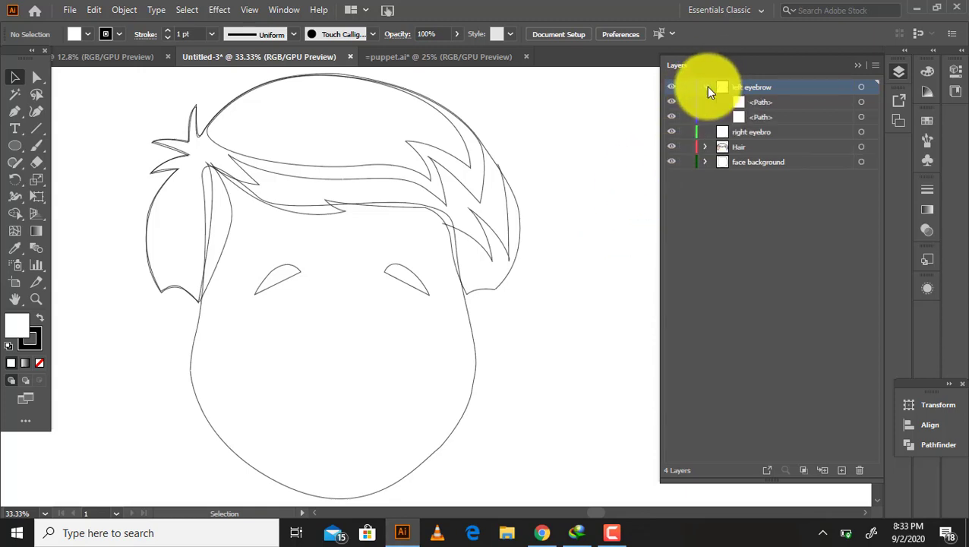
Step: Move one eyebrow path from the left eyebrow layer into the right eyebrow layer
{"action": "left_click", "coordinate": [871, 102]}
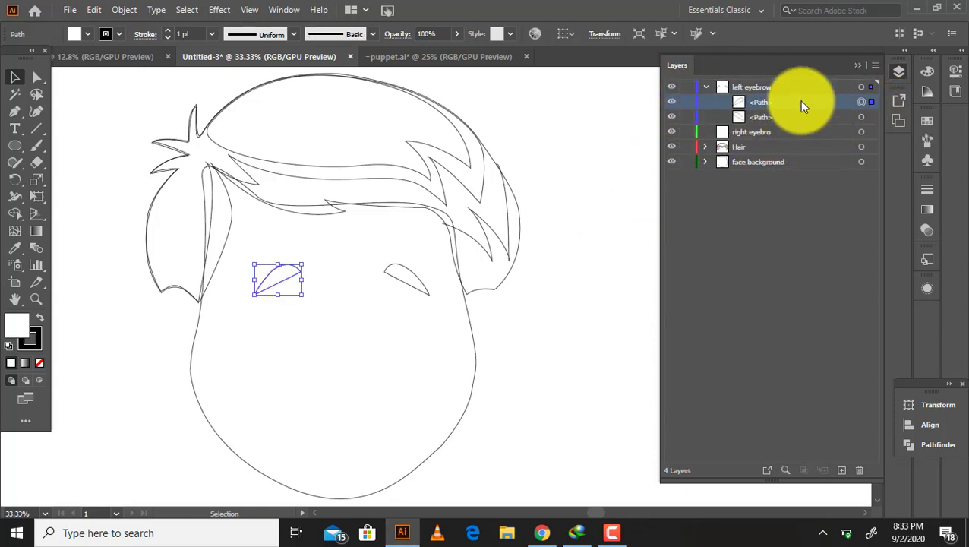
{"action": "left_click_drag", "start_coordinate": [799, 101], "coordinate": [799, 132]}
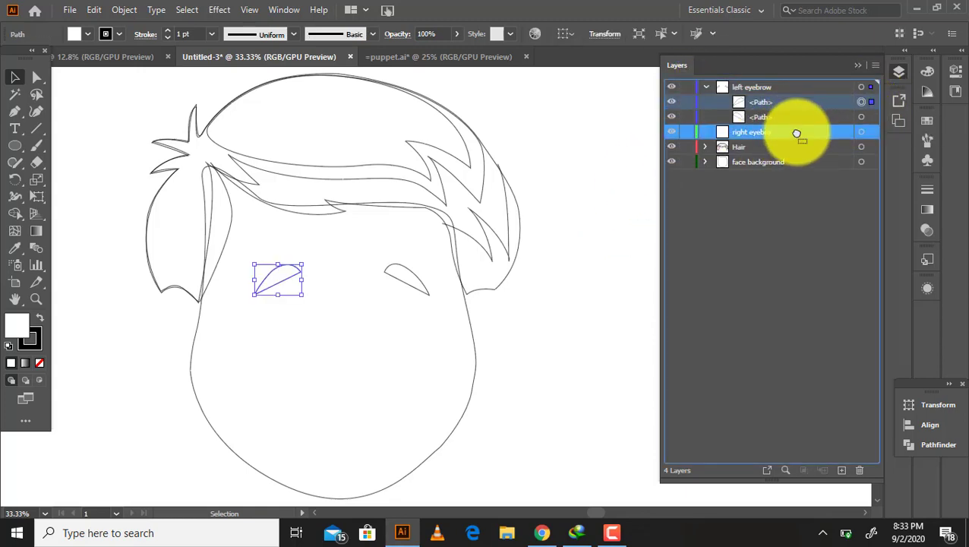
{"action": "left_click", "coordinate": [705, 87]}
{"action": "left_click", "coordinate": [693, 229]}
{"action": "left_click", "coordinate": [589, 372]}
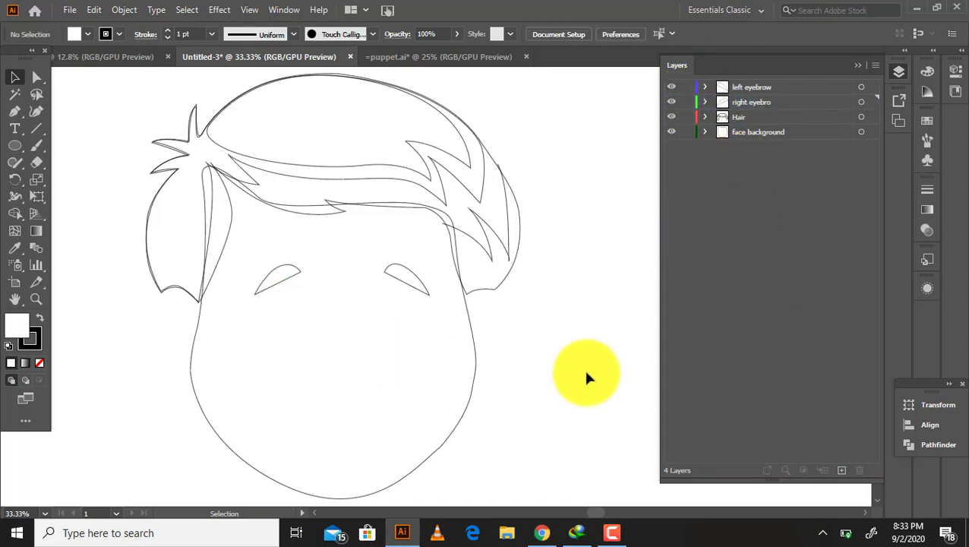
{"action": "left_click", "coordinate": [841, 470]}
{"action": "key", "text": "ctrl+z"}
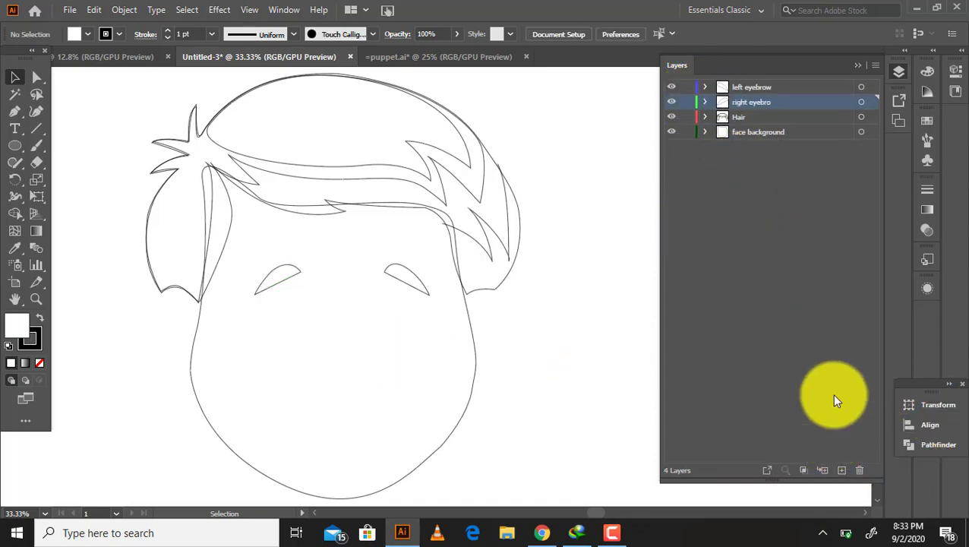
Step: Drag the Hair layer to the top of the layer stack
{"action": "left_click", "coordinate": [749, 115]}
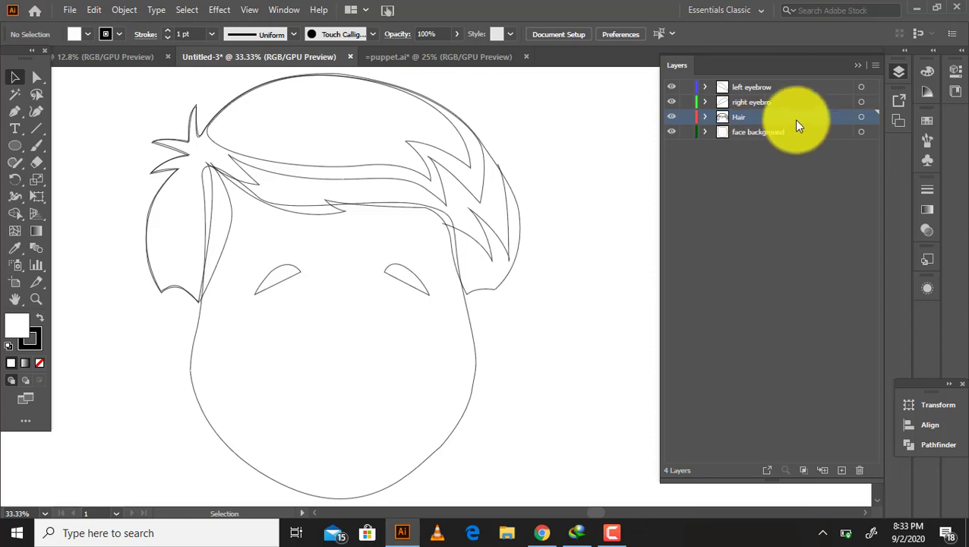
{"action": "left_click_drag", "start_coordinate": [794, 119], "coordinate": [789, 87]}
{"action": "left_click", "coordinate": [786, 173]}
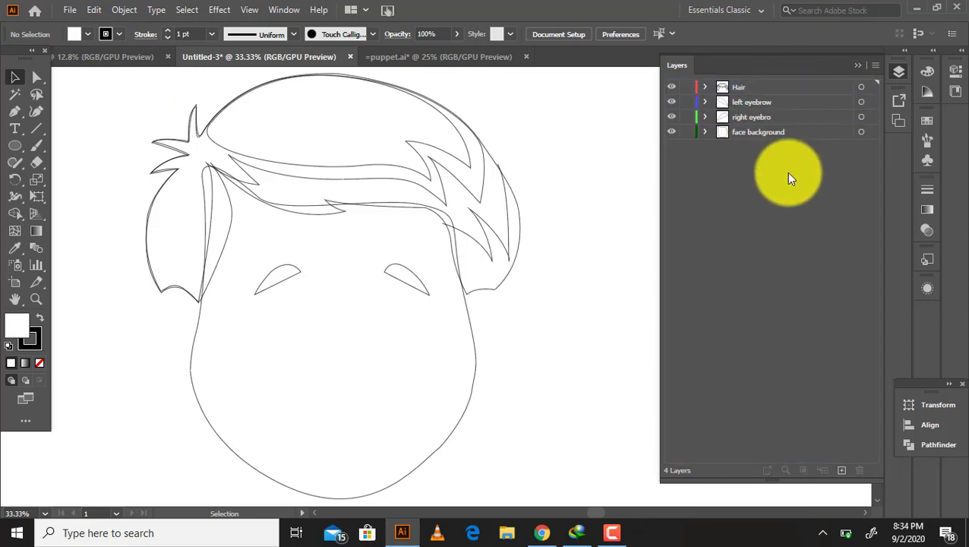
{"action": "left_click", "coordinate": [782, 122]}
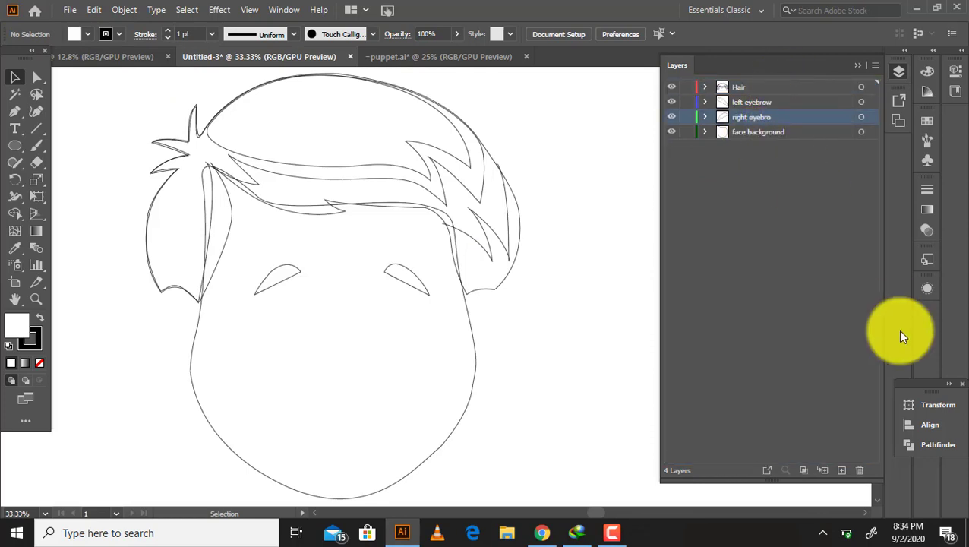
{"action": "left_click", "coordinate": [841, 471]}
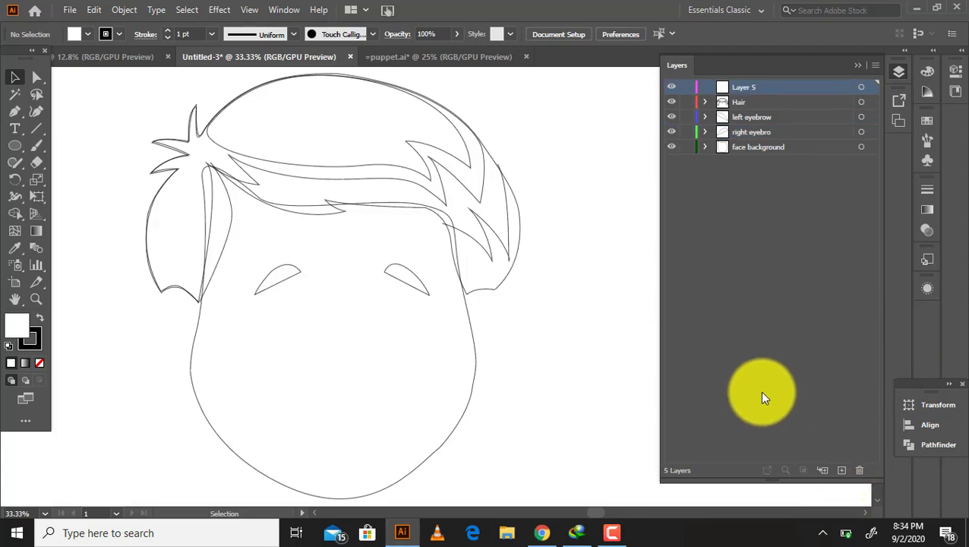
{"action": "key", "text": "ctrl+z"}
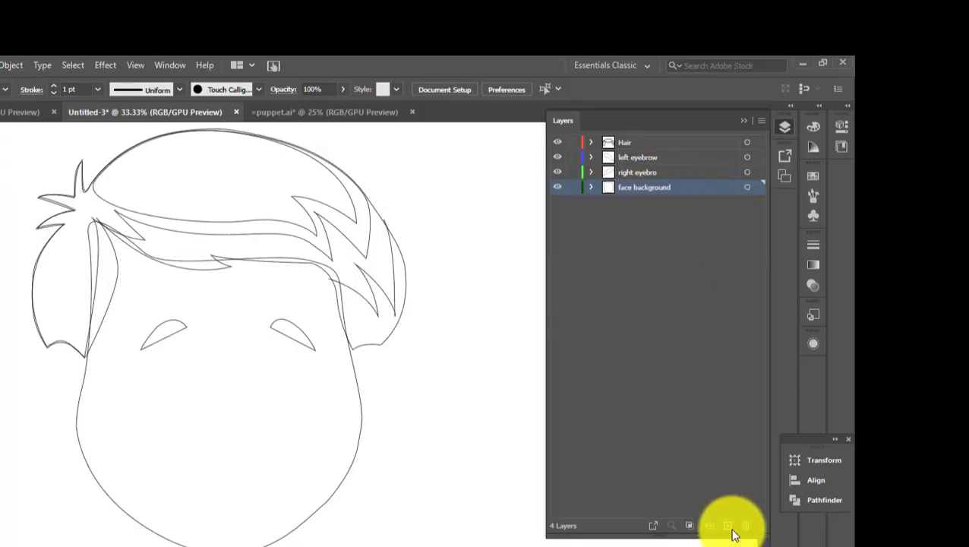
Step: Add two layers named 'left eye' and 'right eye' and make left eye active
{"action": "left_click", "coordinate": [727, 524]}
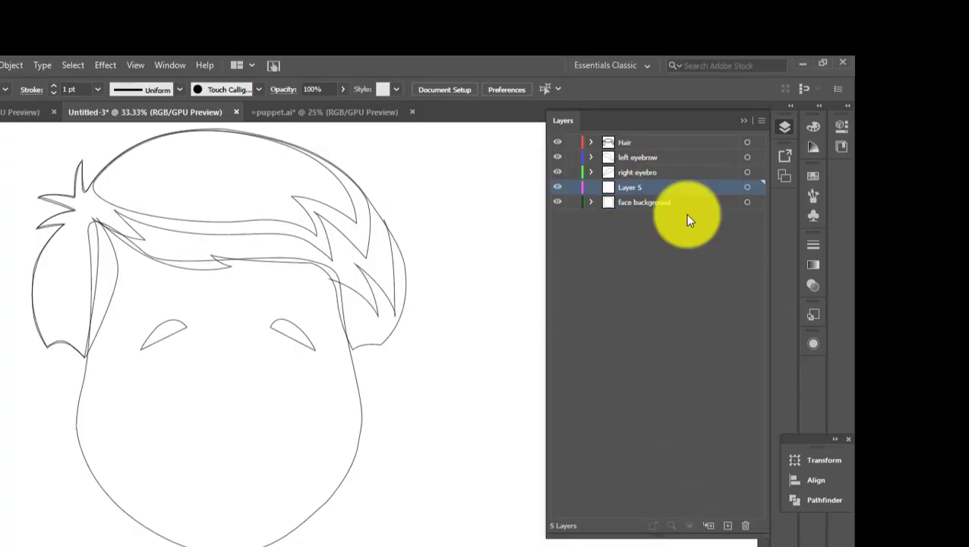
{"action": "left_click", "coordinate": [729, 526]}
{"action": "double_click", "coordinate": [668, 187]}
{"action": "type", "text": "left eye"}
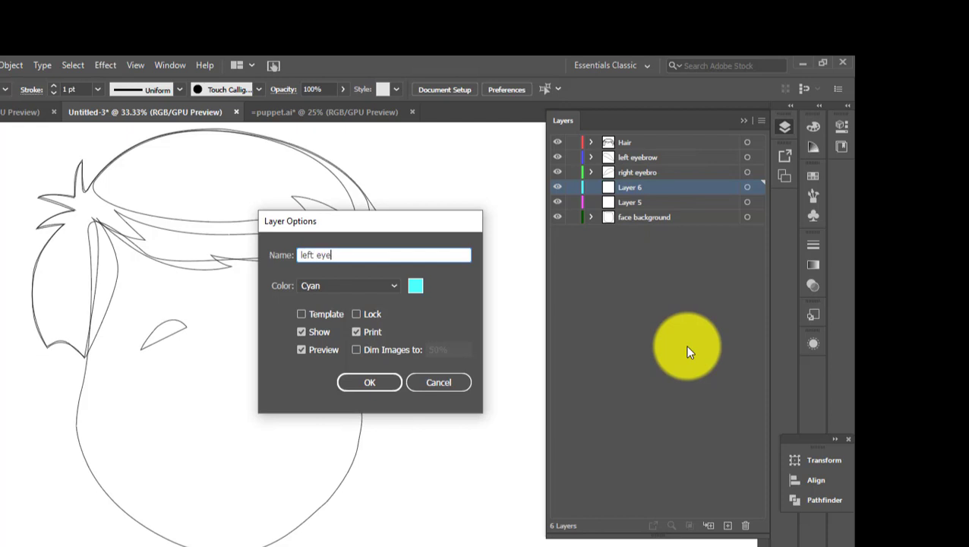
{"action": "key", "text": "Return"}
{"action": "double_click", "coordinate": [667, 203]}
{"action": "key", "text": "BackSpace"}
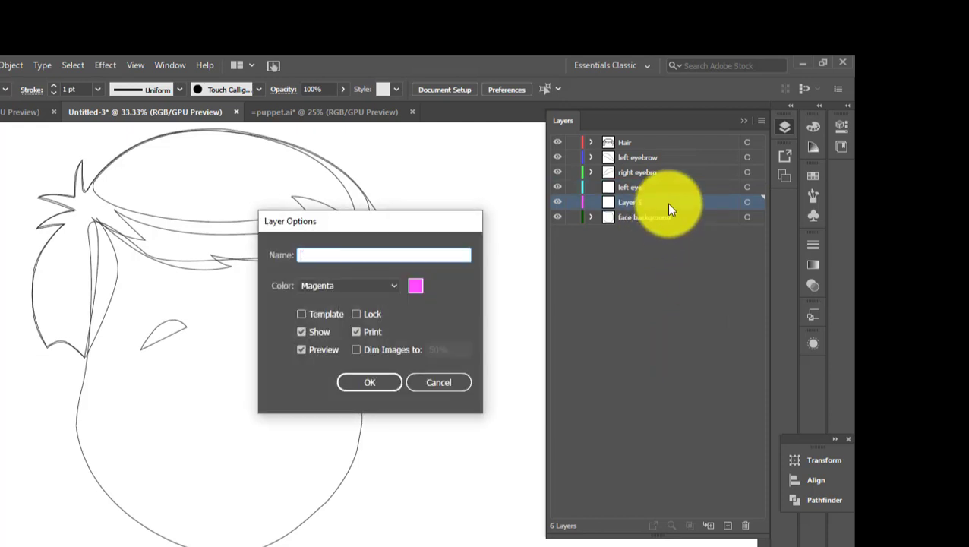
{"action": "type", "text": "right eye"}
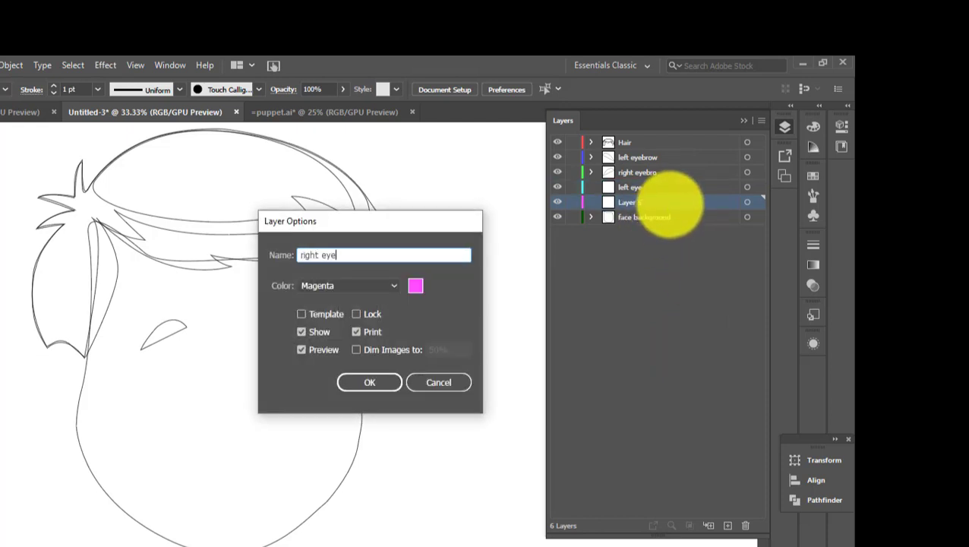
{"action": "key", "text": "Return"}
{"action": "left_click", "coordinate": [644, 188]}
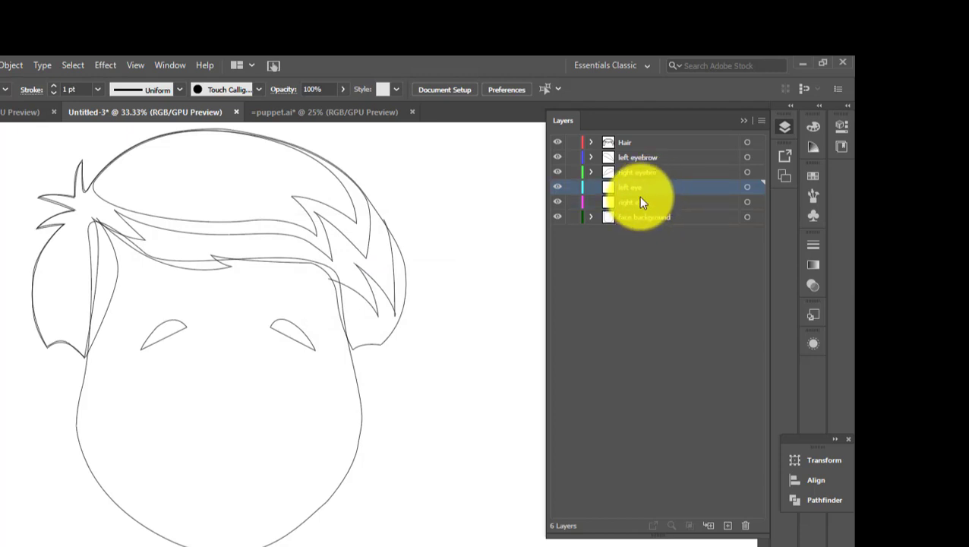
Step: Draw a circle for the eye and position it beneath the eyebrow
{"action": "key", "text": "l"}
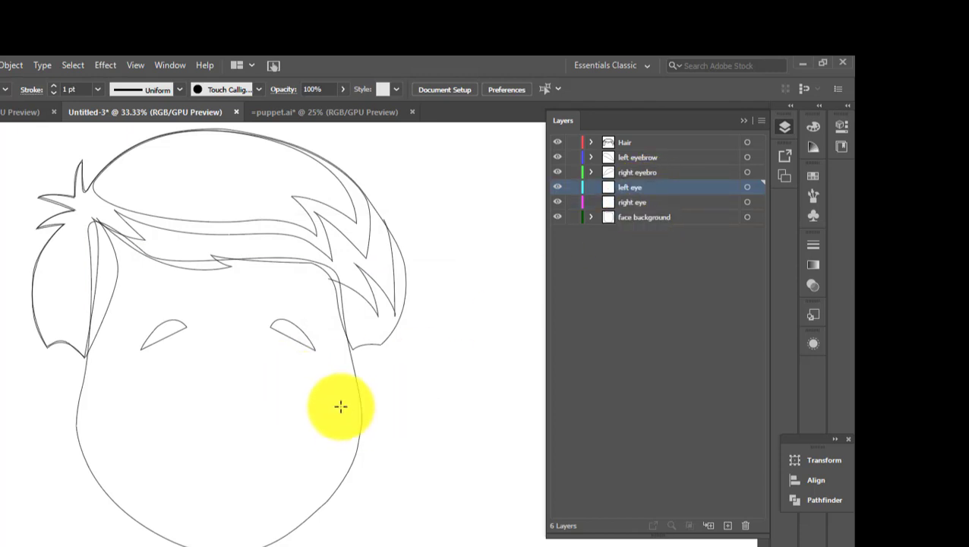
{"action": "mouse_move", "coordinate": [243, 366]}
{"action": "left_mouse_down"}
{"action": "mouse_move", "coordinate": [322, 413]}
{"action": "mouse_move", "coordinate": [324, 427]}
{"action": "left_mouse_up"}
{"action": "key", "text": "ctrl+z"}
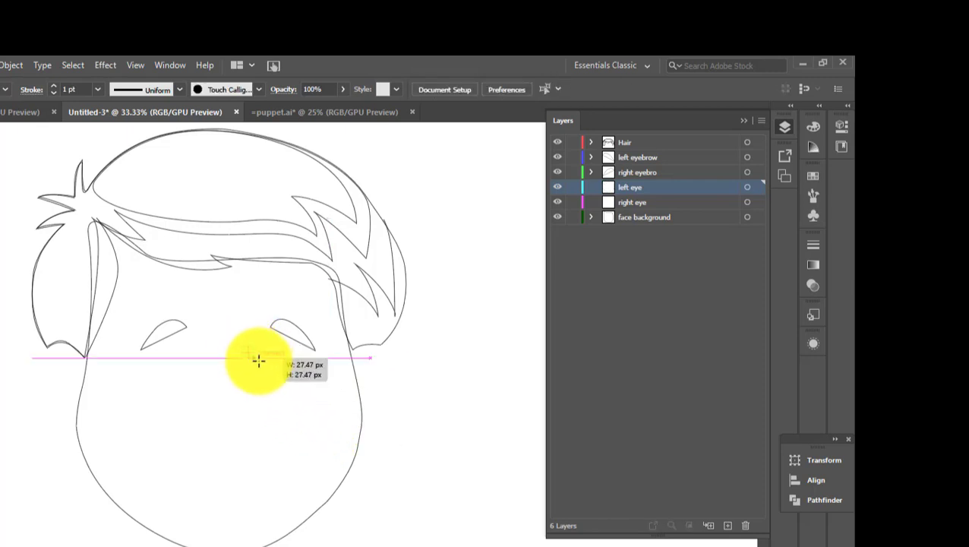
{"action": "mouse_move", "coordinate": [242, 347]}
{"action": "left_mouse_down"}
{"action": "mouse_move", "coordinate": [304, 406]}
{"action": "mouse_move", "coordinate": [273, 399]}
{"action": "mouse_move", "coordinate": [272, 388]}
{"action": "left_mouse_up"}
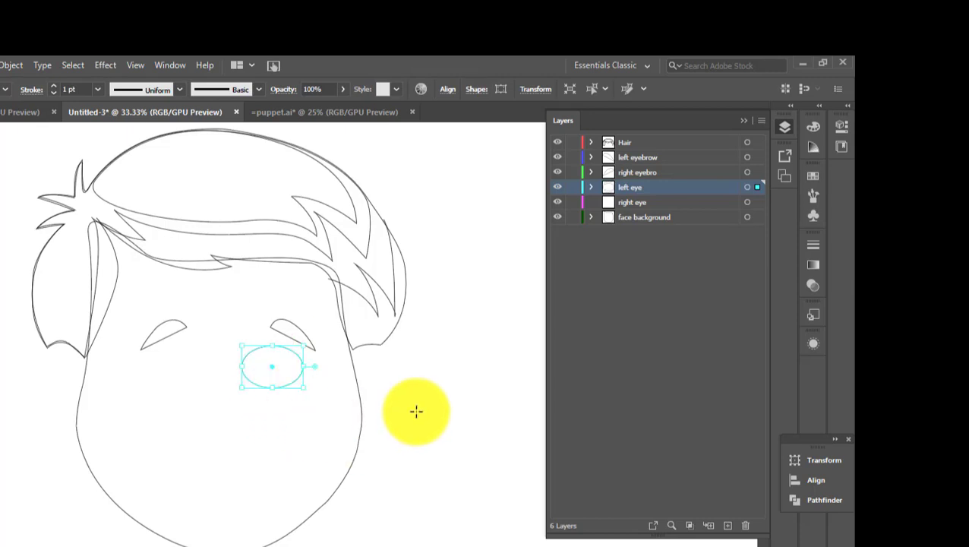
{"action": "key", "text": "a"}
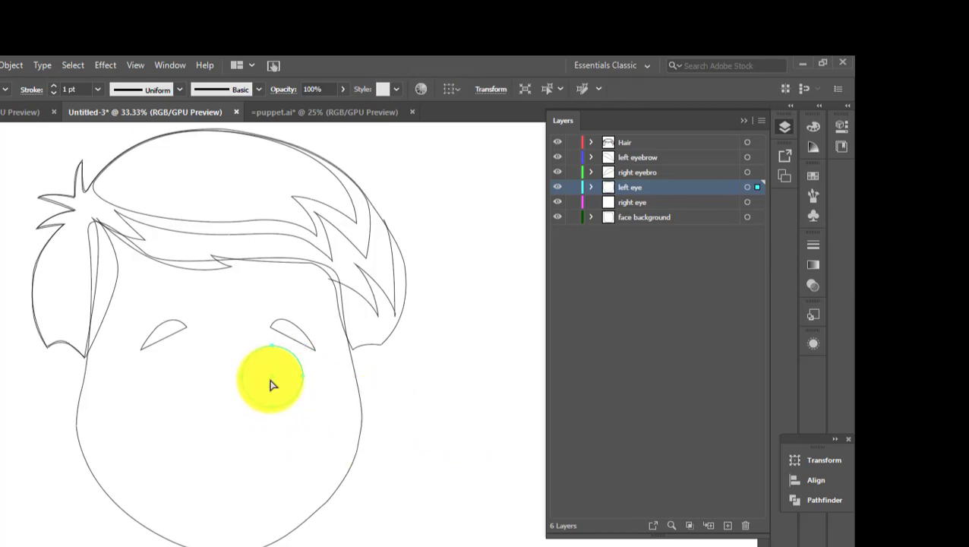
{"action": "left_click_drag", "start_coordinate": [272, 382], "coordinate": [275, 378]}
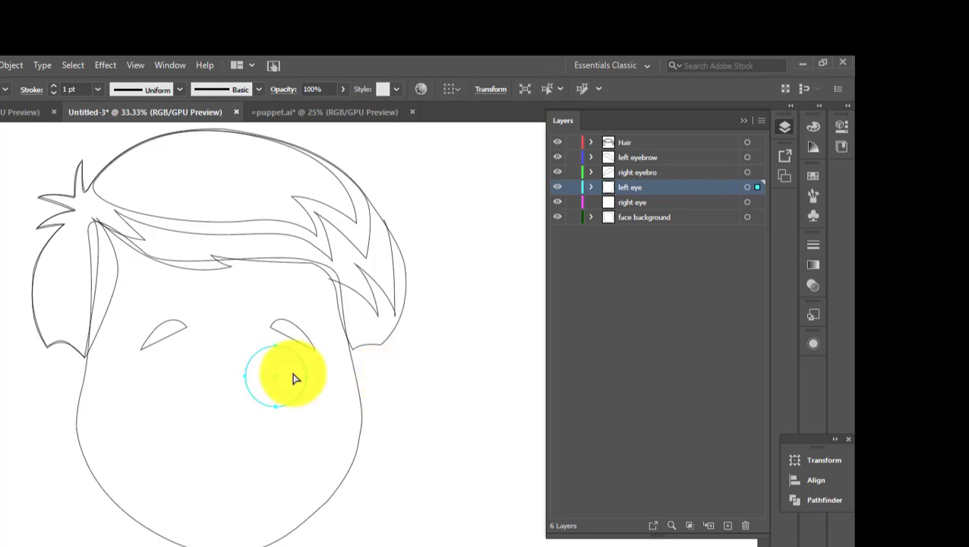
{"action": "left_click", "coordinate": [452, 373]}
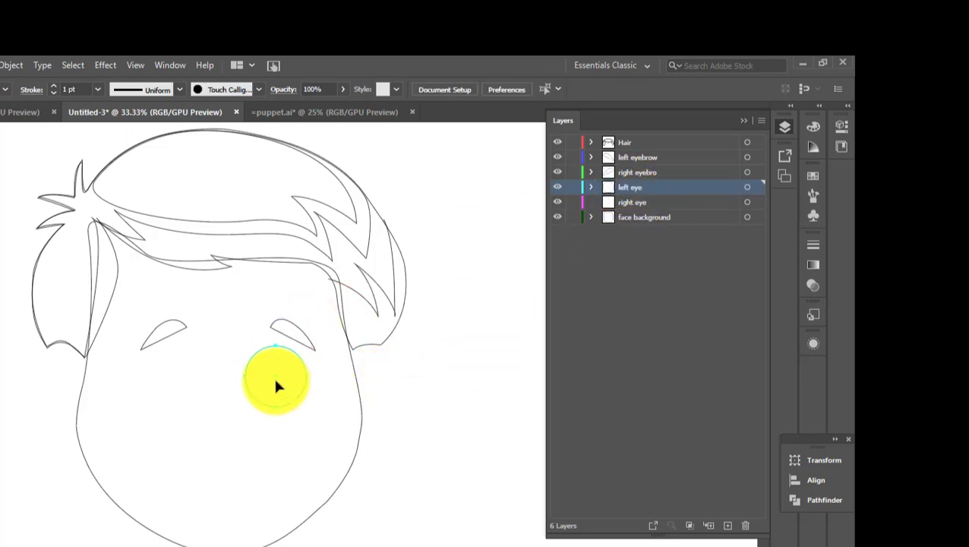
{"action": "left_click_drag", "start_coordinate": [277, 384], "coordinate": [283, 385]}
{"action": "left_click", "coordinate": [467, 390]}
Step: Stretch the eye circle into a taller upright oval
{"action": "left_click", "coordinate": [281, 410]}
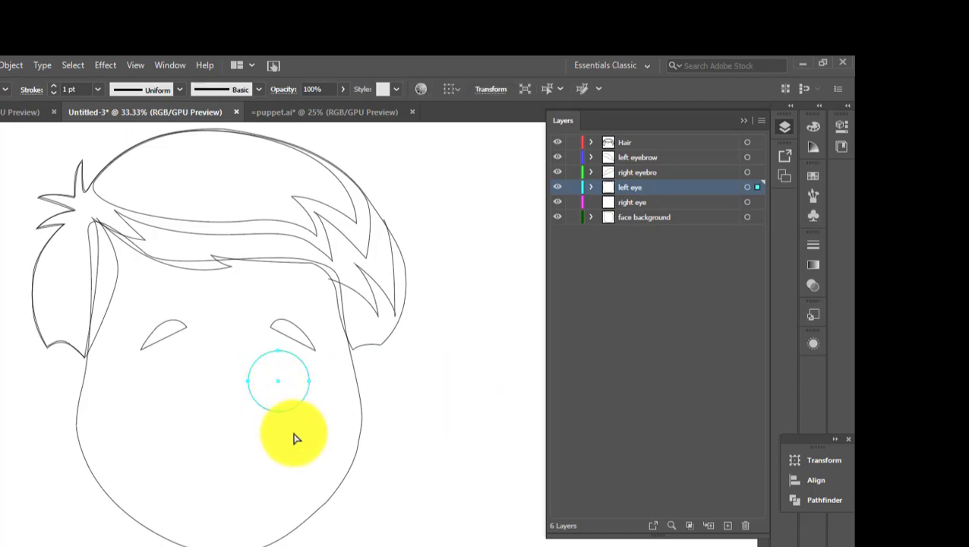
{"action": "left_click", "coordinate": [273, 414]}
{"action": "left_click_drag", "start_coordinate": [281, 416], "coordinate": [278, 431]}
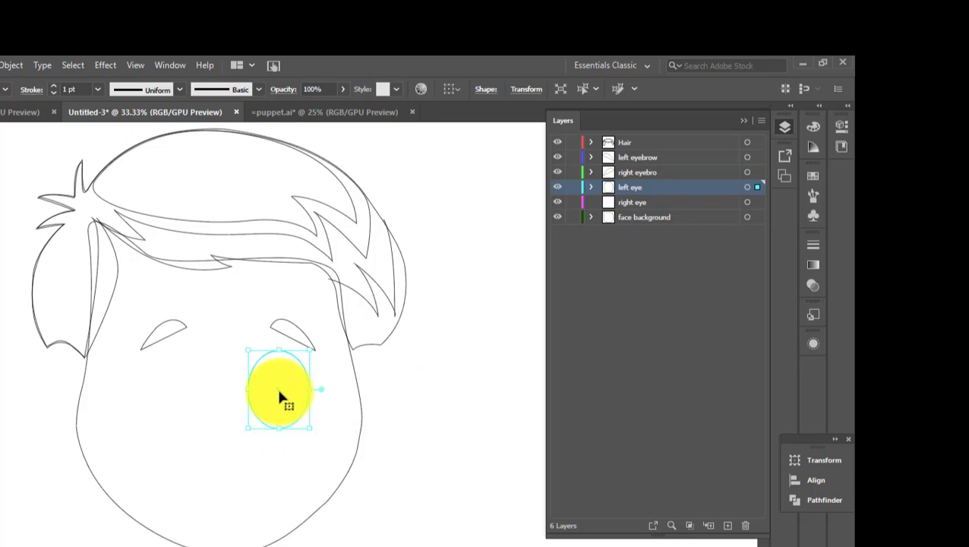
{"action": "left_click_drag", "start_coordinate": [277, 385], "coordinate": [277, 391]}
{"action": "left_click", "coordinate": [464, 370]}
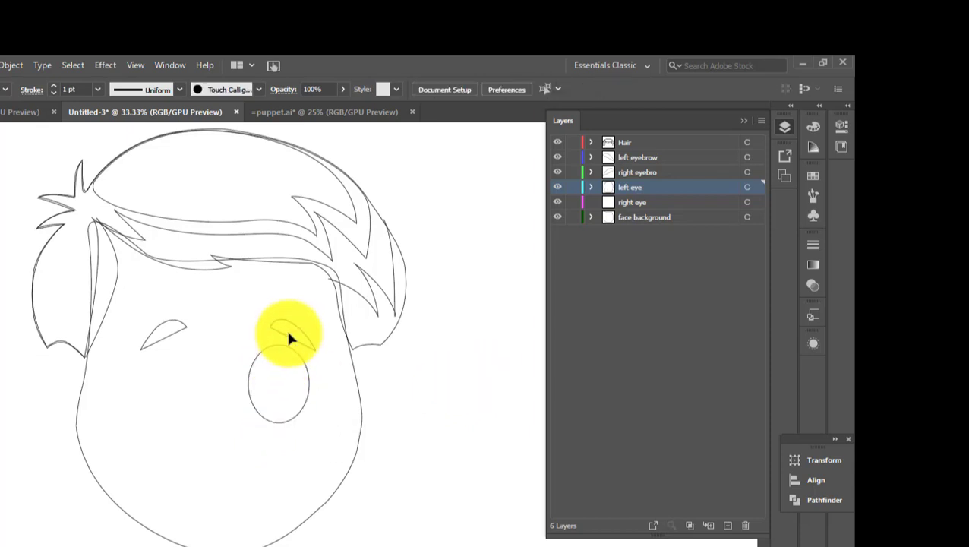
Step: Raise both eyebrows and shift the oval eye toward the left side of the face
{"action": "left_click_drag", "start_coordinate": [286, 328], "coordinate": [286, 311]}
{"action": "left_click", "coordinate": [163, 335]}
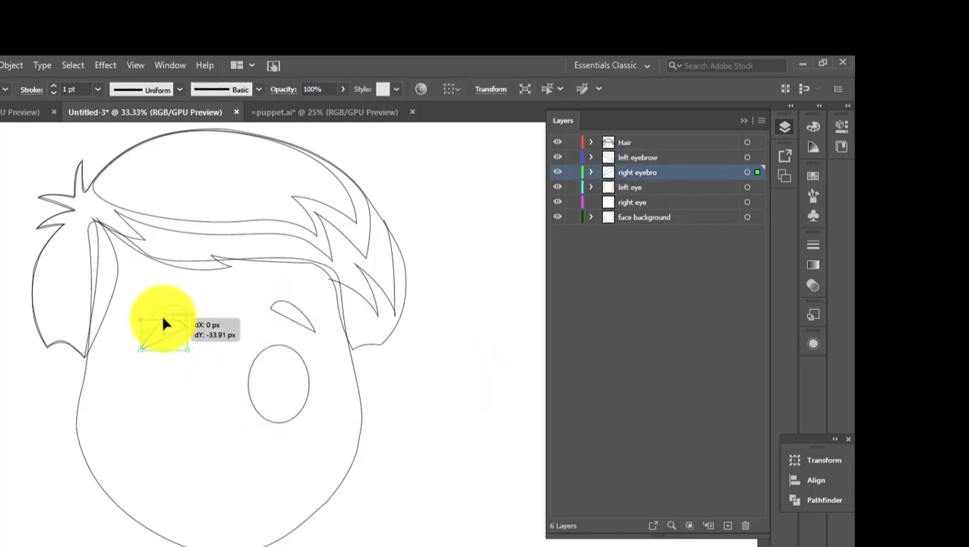
{"action": "left_click_drag", "start_coordinate": [164, 325], "coordinate": [163, 310]}
{"action": "left_click", "coordinate": [266, 393]}
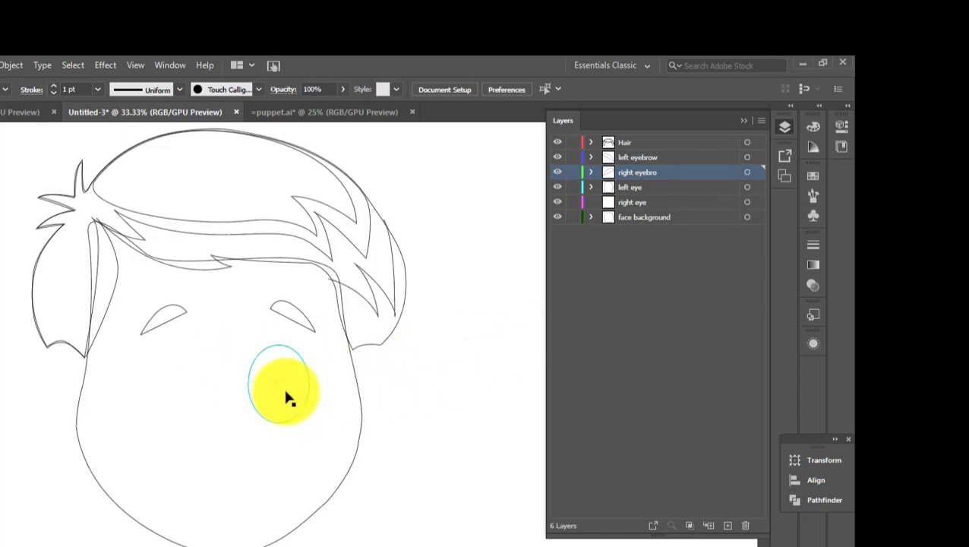
{"action": "left_click", "coordinate": [644, 203]}
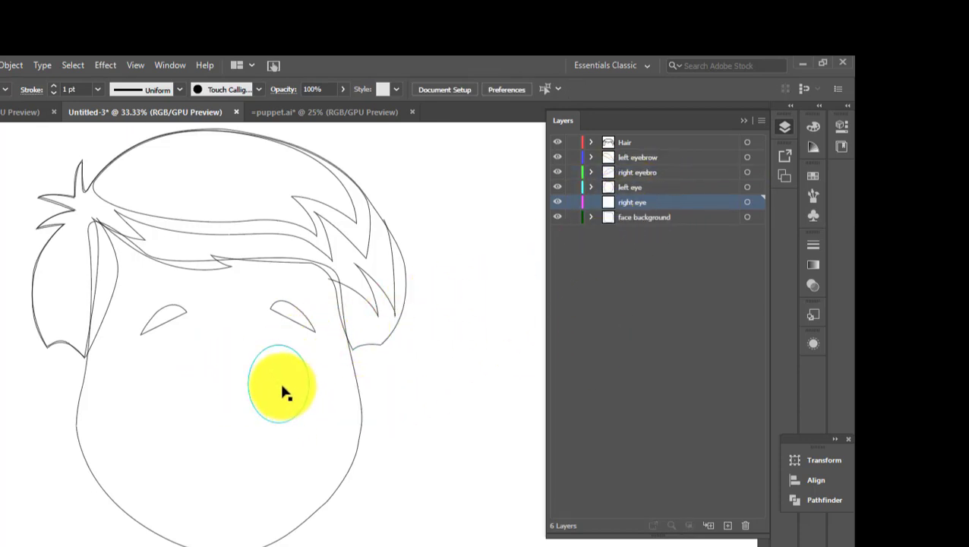
{"action": "mouse_move", "coordinate": [283, 391]}
{"action": "left_mouse_down"}
{"action": "mouse_move", "coordinate": [177, 389]}
{"action": "mouse_move", "coordinate": [287, 389]}
{"action": "left_mouse_up"}
Step: Move the second eye ellipse from the left eye layer into the right eye layer
{"action": "left_click", "coordinate": [445, 443]}
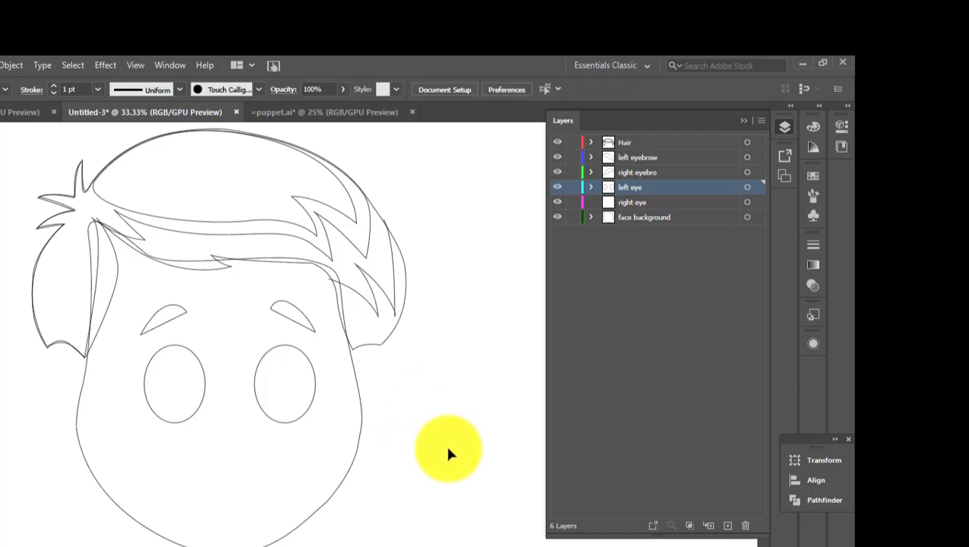
{"action": "scroll", "coordinate": [448, 454], "scroll_direction": "down", "scroll_amount": 2}
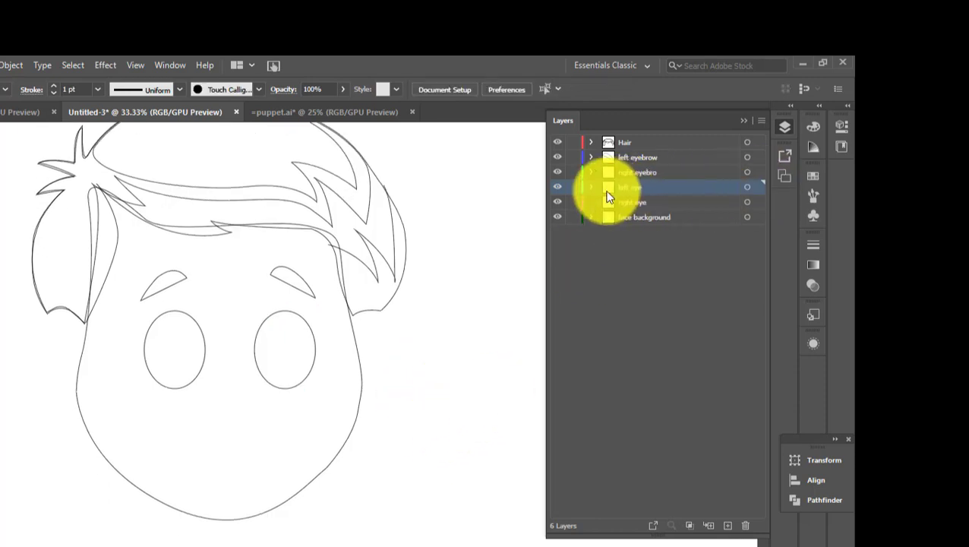
{"action": "left_click", "coordinate": [698, 204]}
{"action": "left_click", "coordinate": [747, 202]}
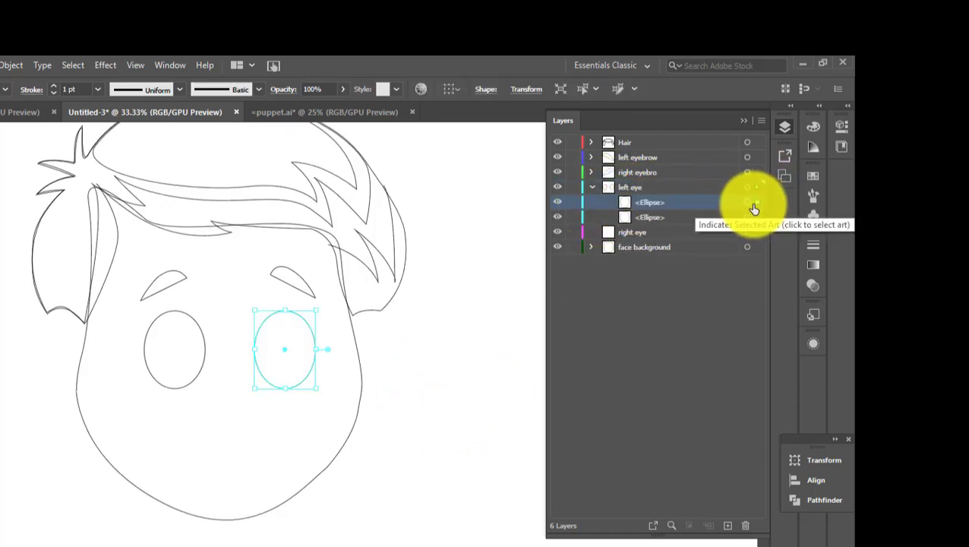
{"action": "left_click", "coordinate": [680, 217]}
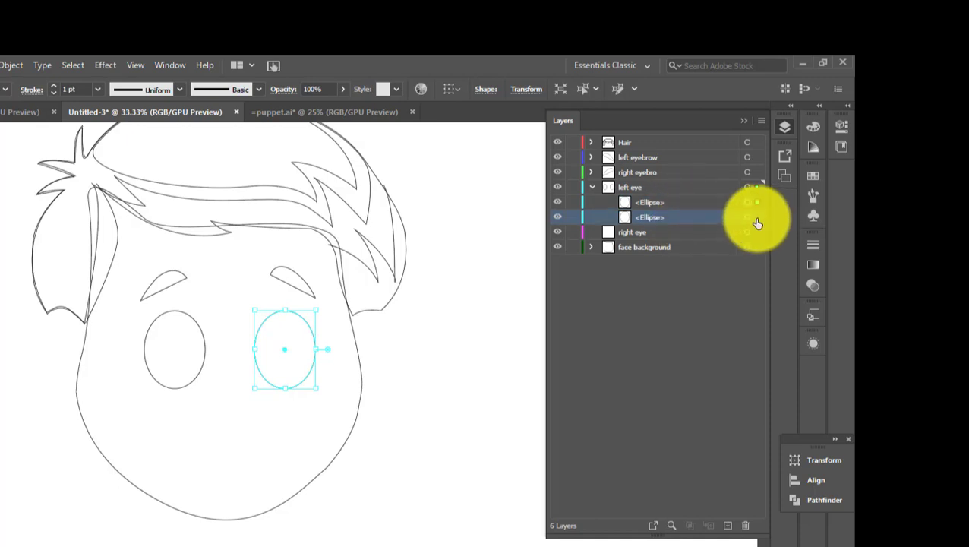
{"action": "left_click", "coordinate": [747, 218]}
{"action": "left_click_drag", "start_coordinate": [707, 218], "coordinate": [700, 233]}
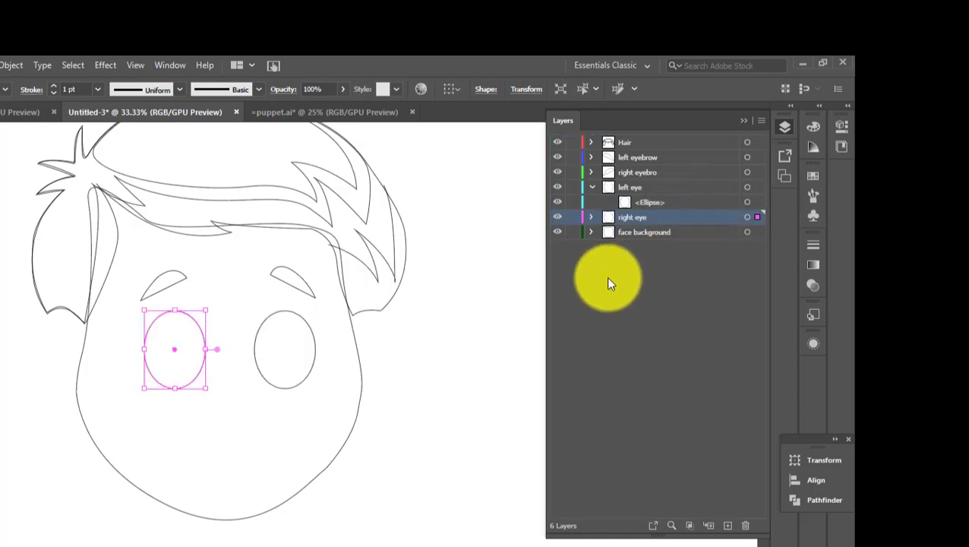
Step: Check the left eye layer's contents and undo an accidentally added layer
{"action": "left_click", "coordinate": [591, 187]}
{"action": "left_click", "coordinate": [304, 338]}
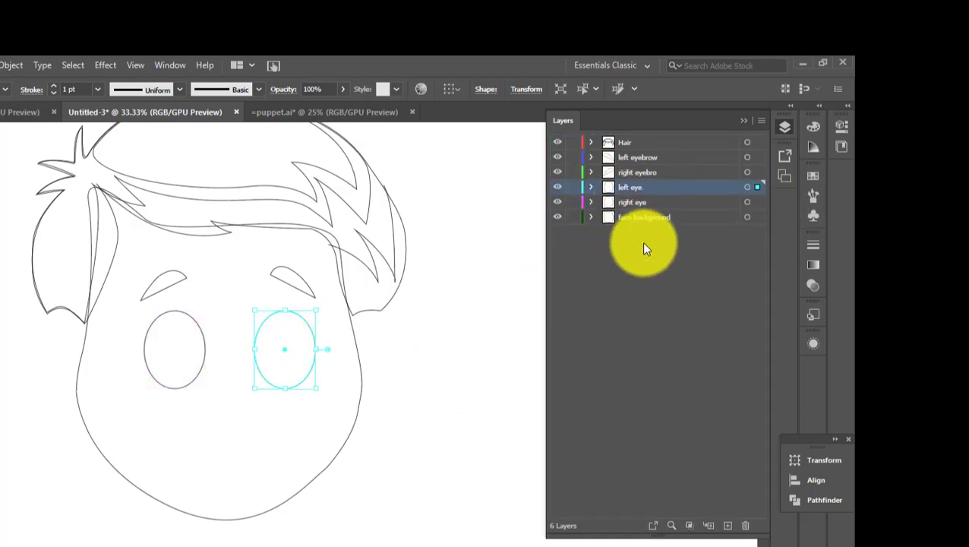
{"action": "left_click", "coordinate": [591, 187]}
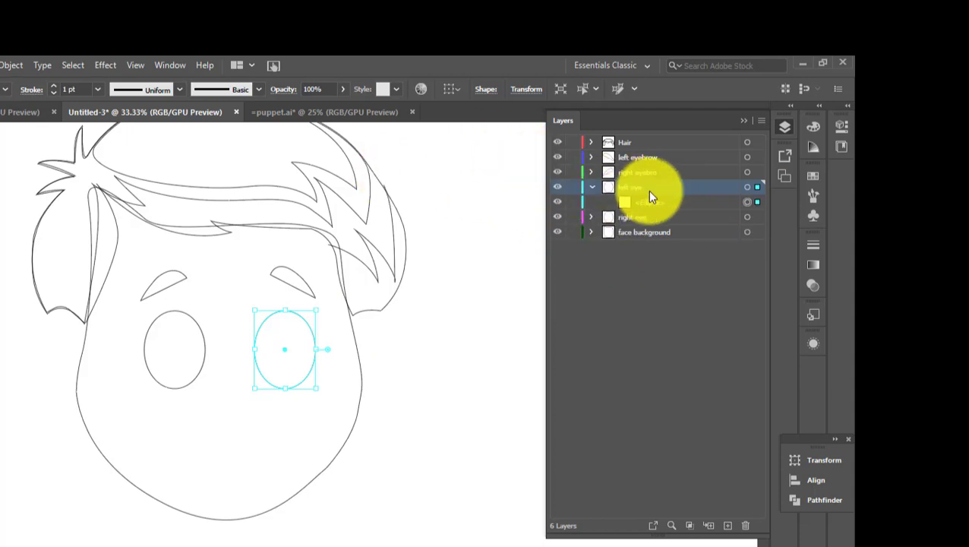
{"action": "left_click", "coordinate": [593, 187]}
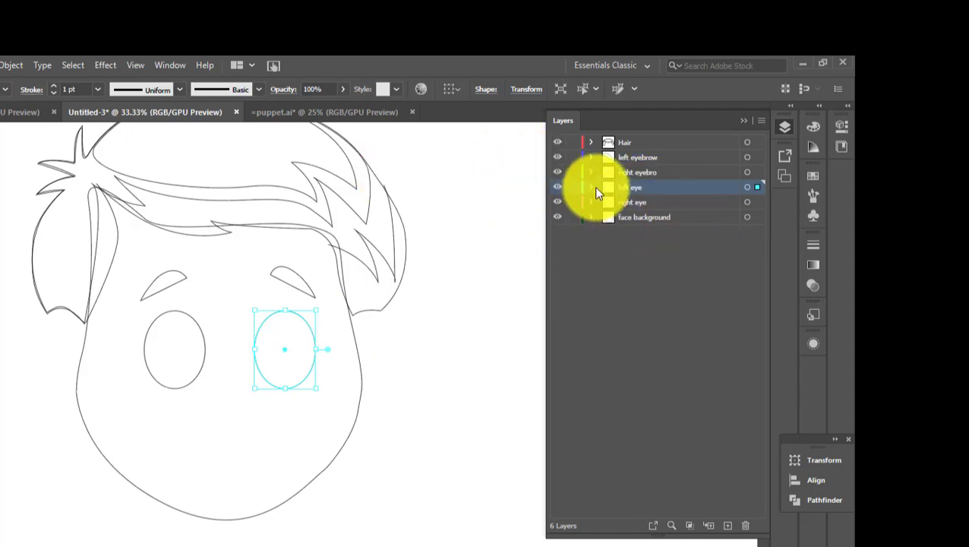
{"action": "left_click", "coordinate": [593, 187]}
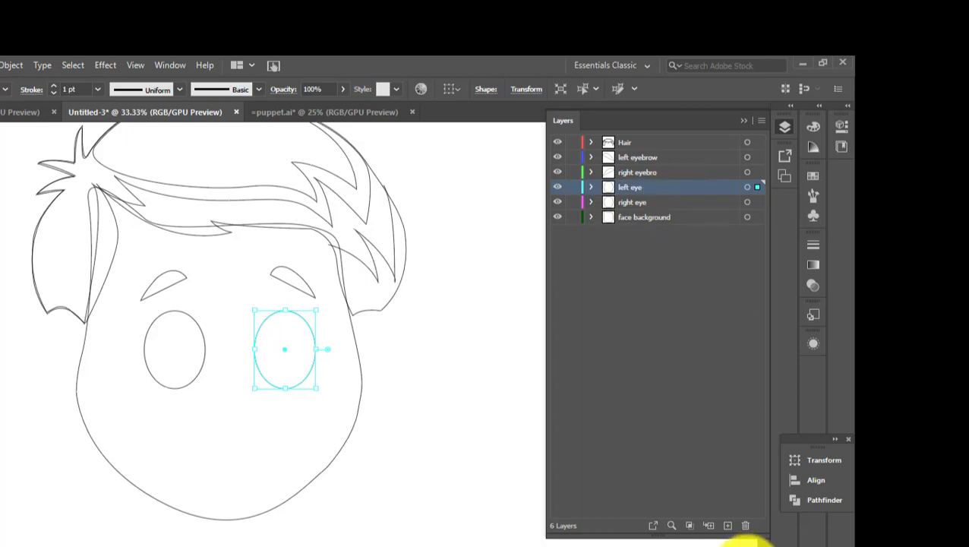
{"action": "left_click", "coordinate": [728, 525]}
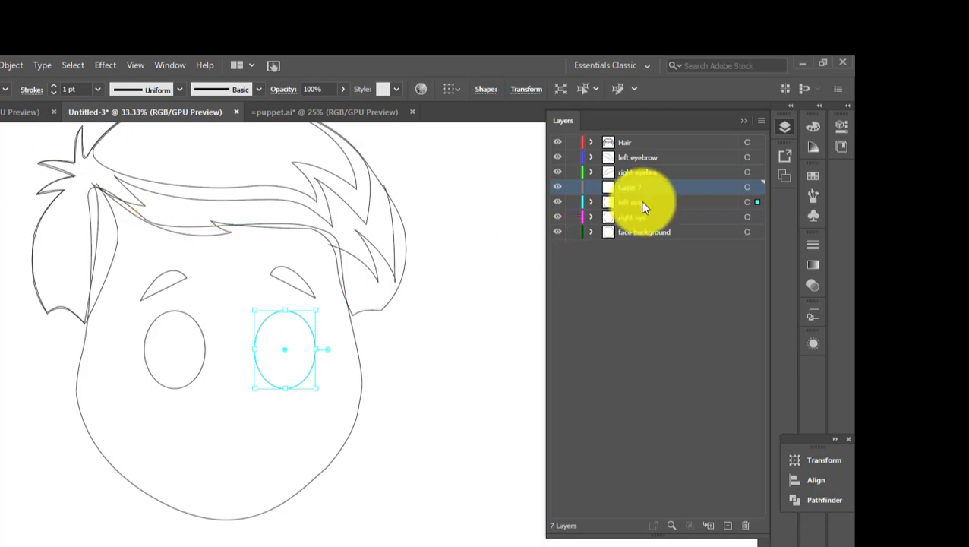
{"action": "key", "text": "ctrl+z"}
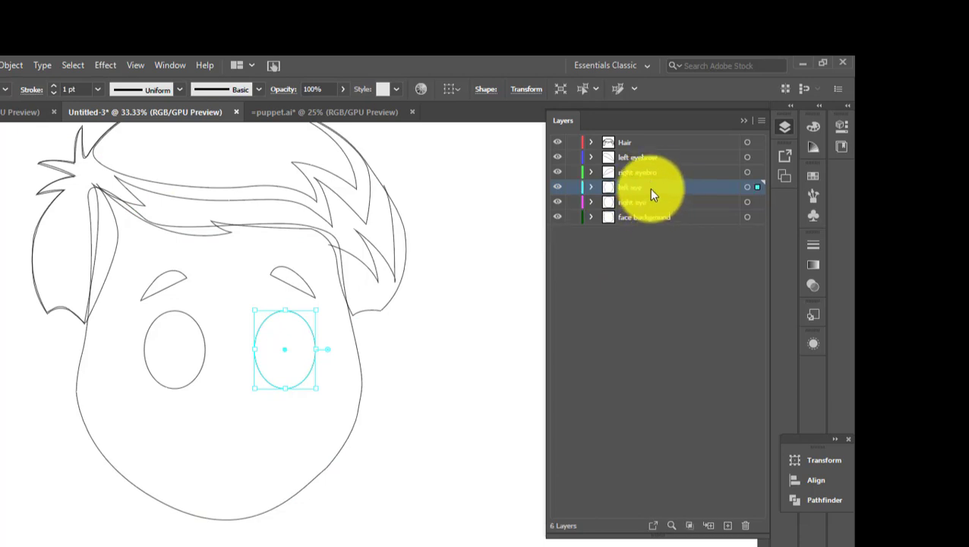
{"action": "left_click", "coordinate": [281, 352]}
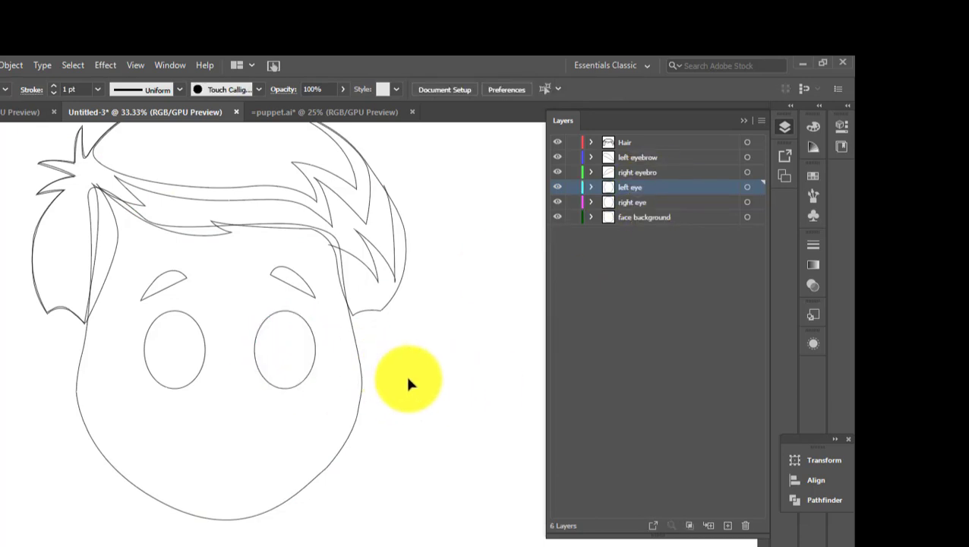
Step: Draw a small pupil circle in one eye and copy it into the other eye
{"action": "key", "text": "l"}
{"action": "mouse_move", "coordinate": [396, 341]}
{"action": "left_mouse_down"}
{"action": "mouse_move", "coordinate": [408, 366]}
{"action": "mouse_move", "coordinate": [286, 357]}
{"action": "left_mouse_up"}
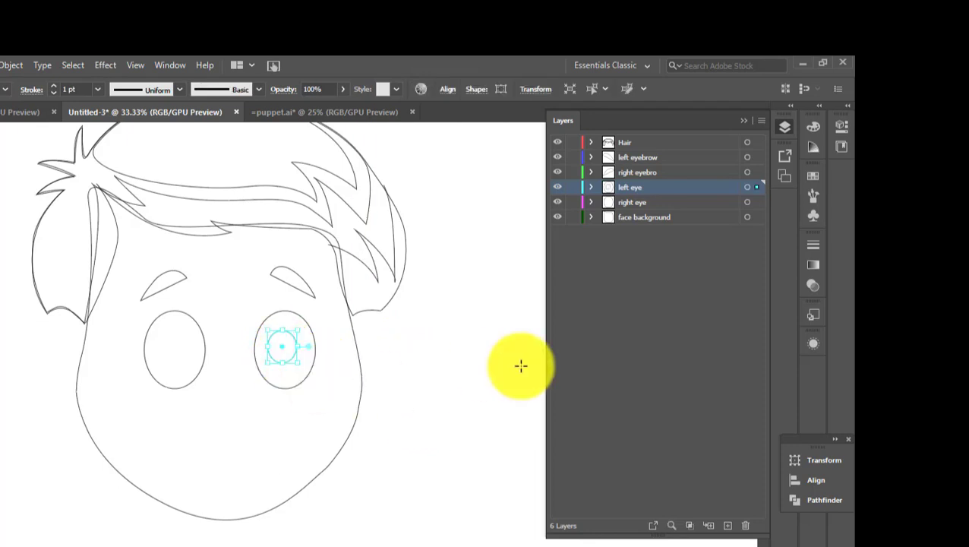
{"action": "left_click", "coordinate": [660, 202]}
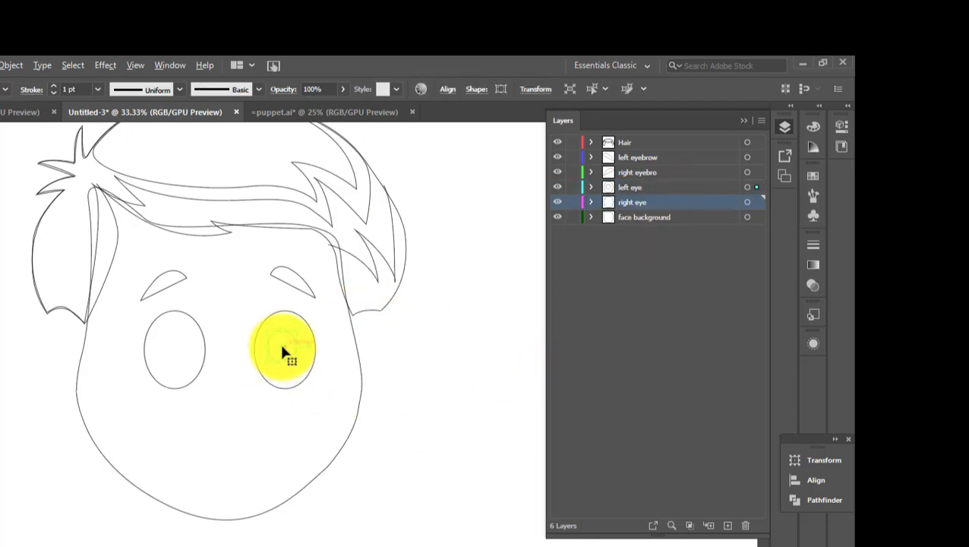
{"action": "left_click_drag", "start_coordinate": [281, 351], "coordinate": [177, 350]}
{"action": "left_click", "coordinate": [426, 368]}
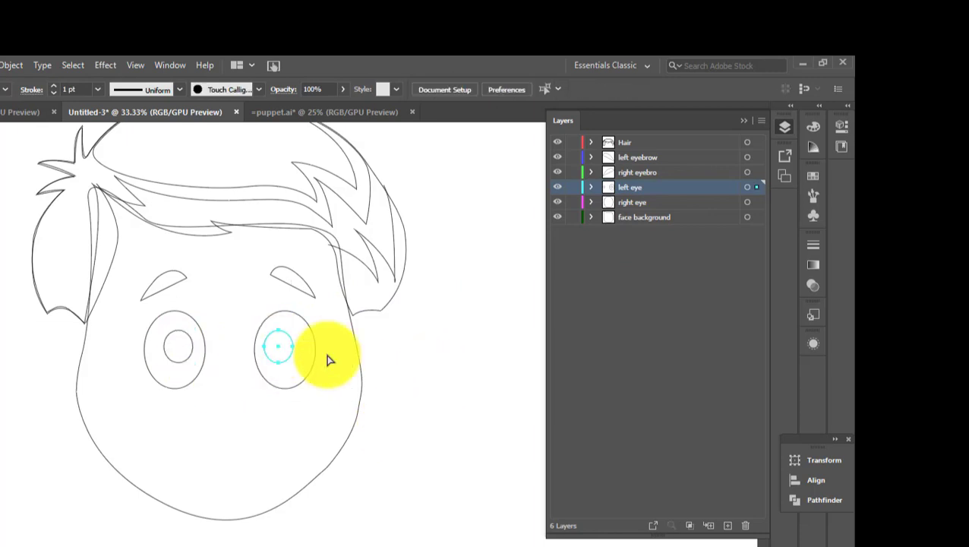
{"action": "left_click", "coordinate": [410, 402]}
Step: Draw a second oval over one eye and copy it onto the other eye
{"action": "key", "text": "l"}
{"action": "left_click_drag", "start_coordinate": [429, 338], "coordinate": [475, 396]}
{"action": "key", "text": "v"}
{"action": "mouse_move", "coordinate": [445, 366]}
{"action": "left_mouse_down"}
{"action": "mouse_move", "coordinate": [290, 349]}
{"action": "mouse_move", "coordinate": [186, 354]}
{"action": "left_mouse_up"}
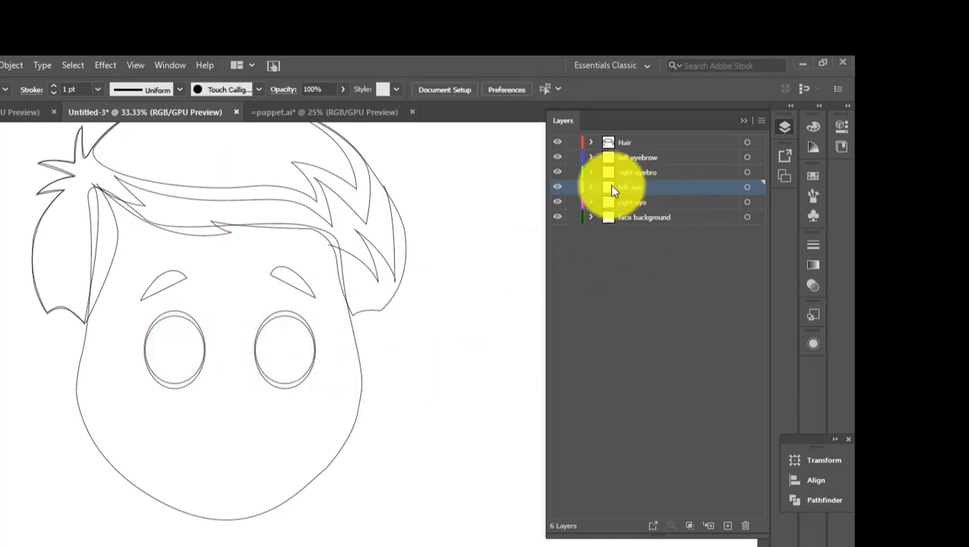
Step: Expand the left eye layer and reorder its ovals so the pupil shows on top
{"action": "left_click", "coordinate": [591, 186]}
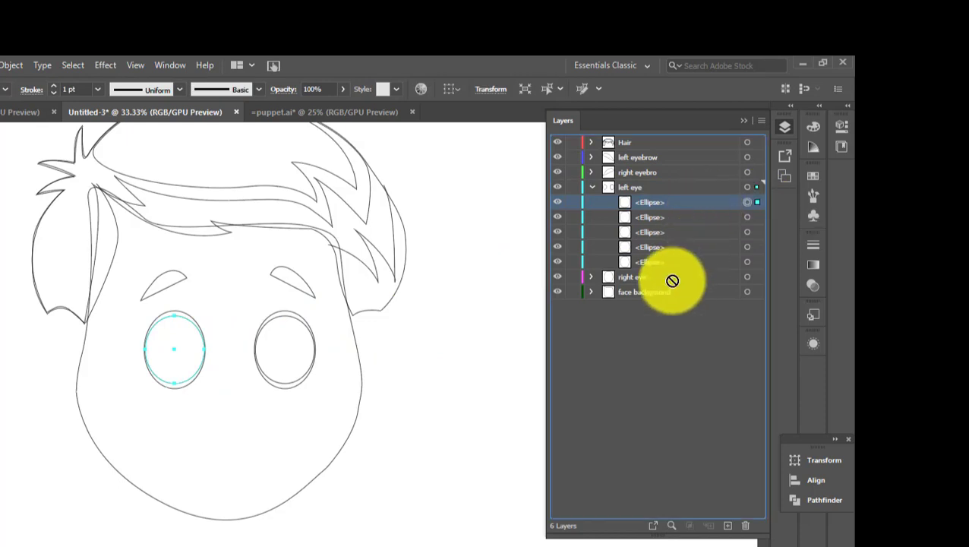
{"action": "left_click_drag", "start_coordinate": [751, 202], "coordinate": [638, 262]}
{"action": "left_click", "coordinate": [427, 329]}
{"action": "left_click_drag", "start_coordinate": [599, 199], "coordinate": [670, 216]}
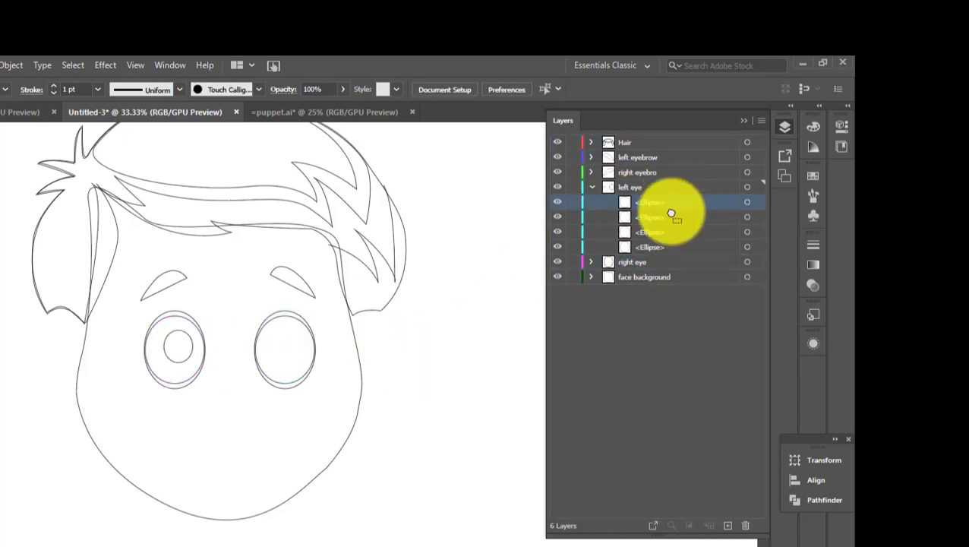
{"action": "left_click", "coordinate": [654, 232]}
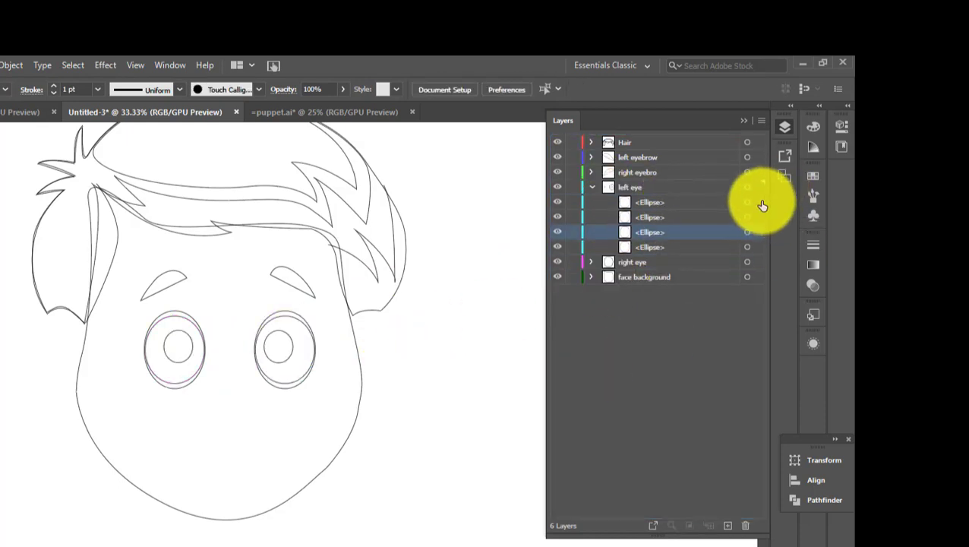
Step: Move the pupil oval into the right eye layer and name it right pupil
{"action": "double_click", "coordinate": [653, 202]}
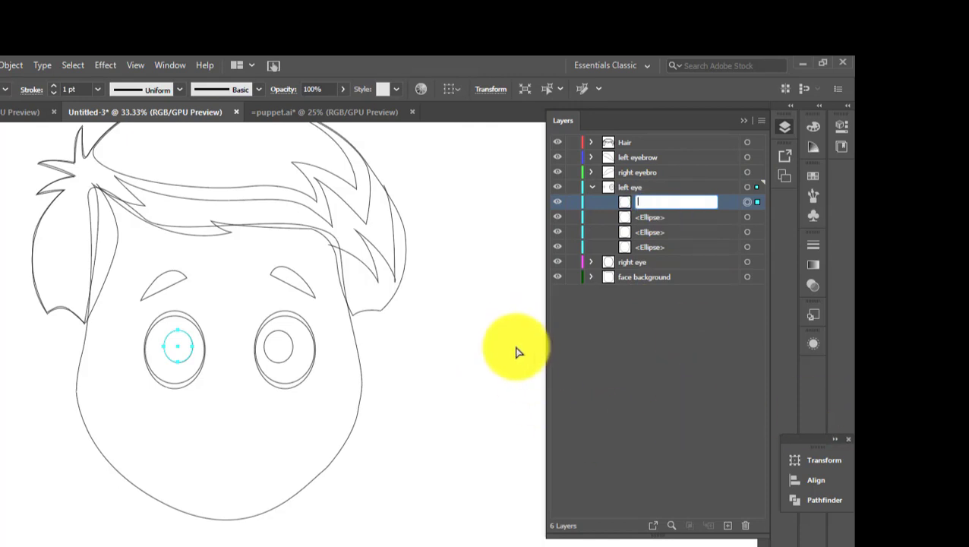
{"action": "left_click", "coordinate": [789, 538]}
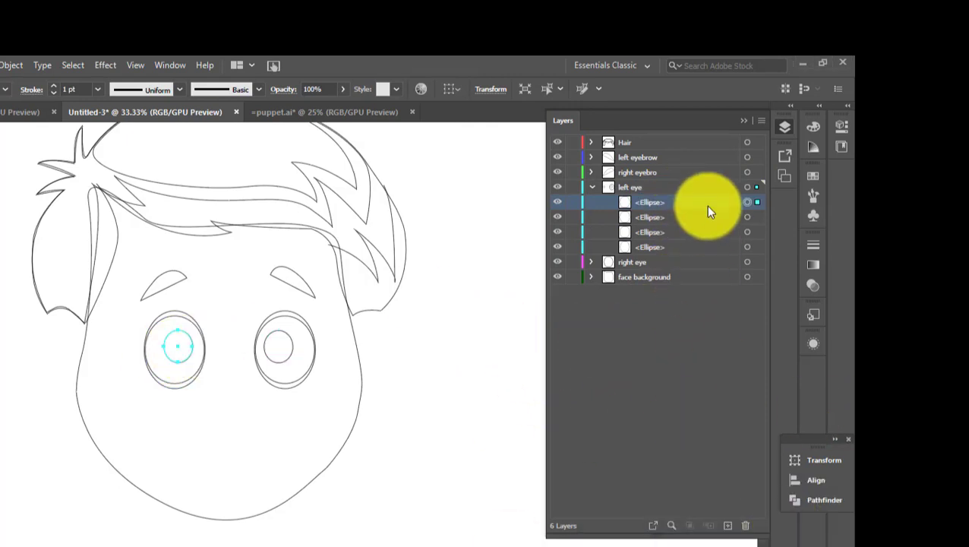
{"action": "left_click_drag", "start_coordinate": [705, 205], "coordinate": [703, 261]}
{"action": "double_click", "coordinate": [682, 204]}
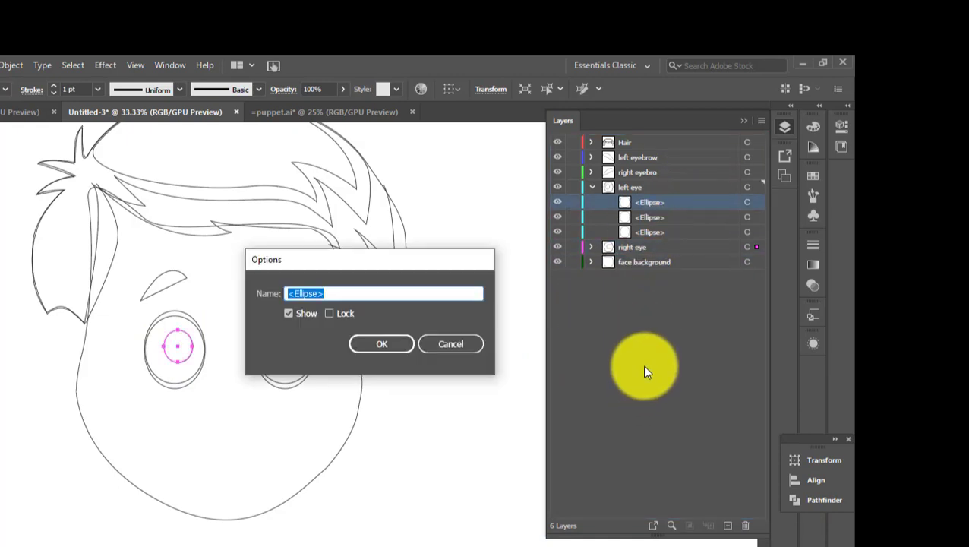
{"action": "key", "text": "BackSpace"}
{"action": "type", "text": "right pupil"}
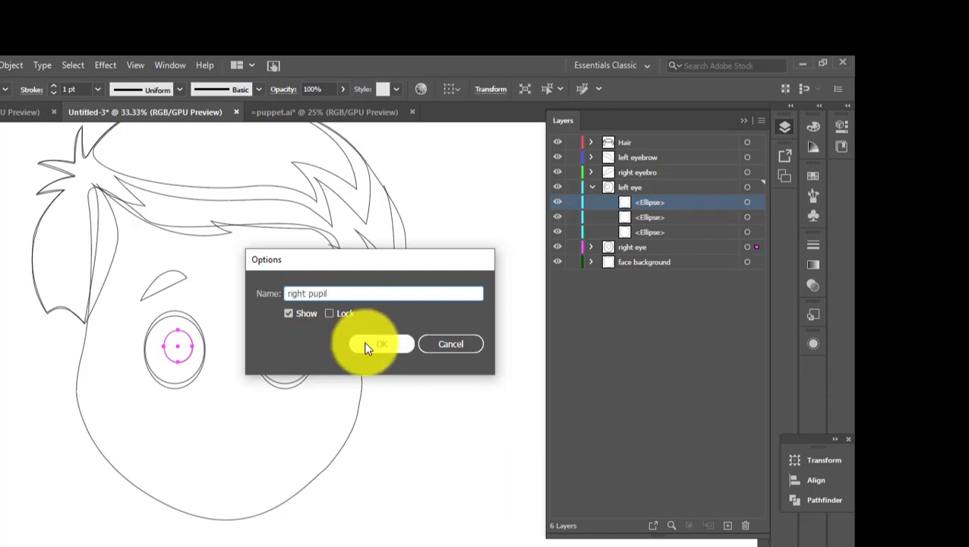
{"action": "left_click", "coordinate": [381, 344]}
Step: Shift the remaining ovals so each eye layer has its own pupil, eyeball and white
{"action": "left_click", "coordinate": [747, 217]}
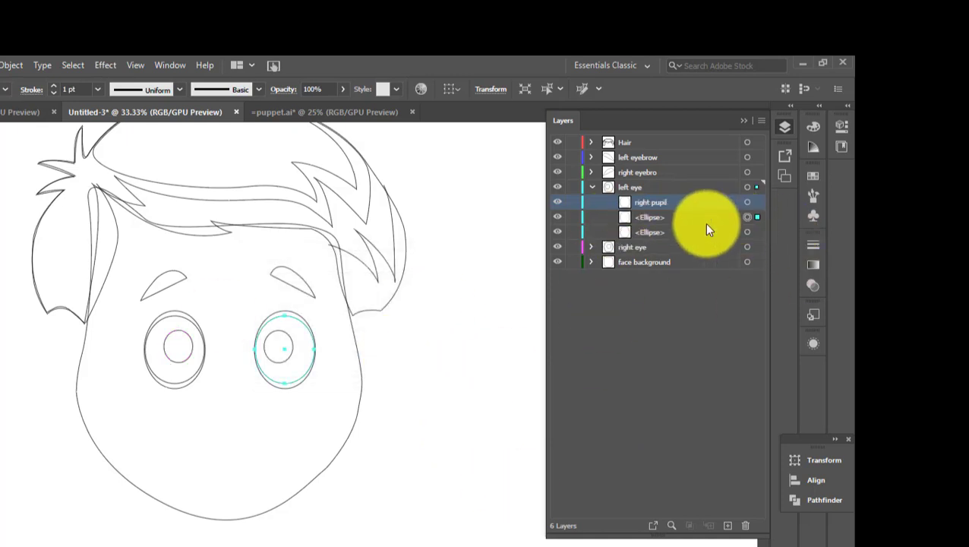
{"action": "left_click", "coordinate": [592, 247]}
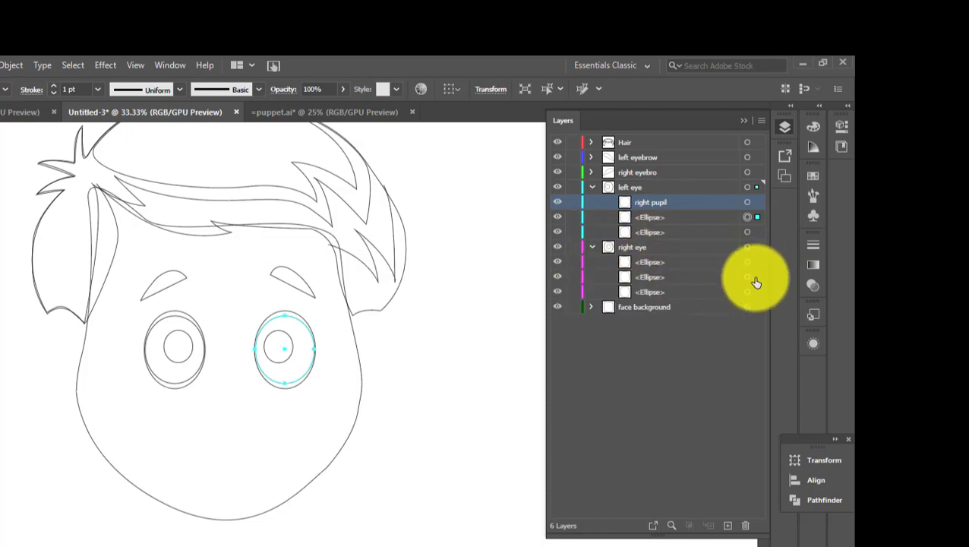
{"action": "left_click", "coordinate": [748, 277]}
{"action": "left_click_drag", "start_coordinate": [706, 210], "coordinate": [710, 217]}
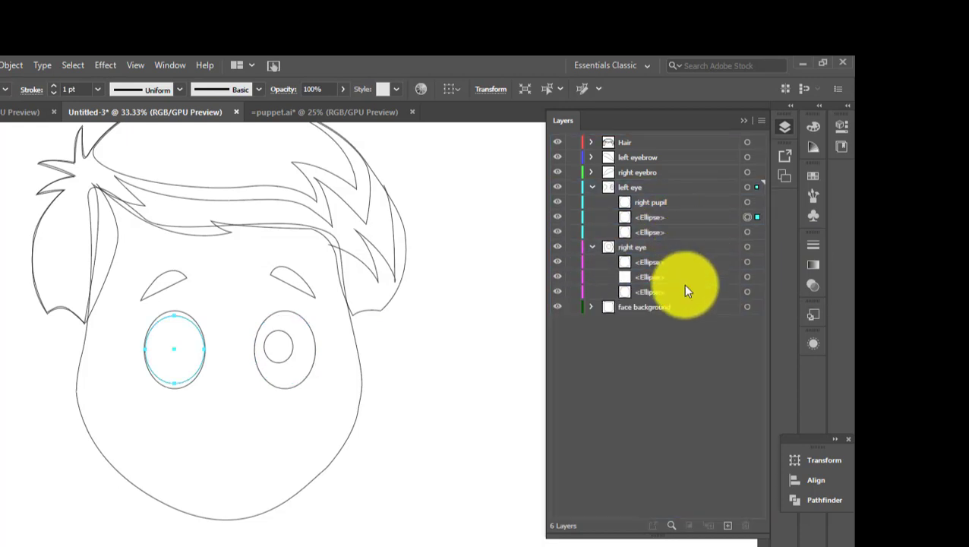
{"action": "left_click_drag", "start_coordinate": [643, 269], "coordinate": [745, 264]}
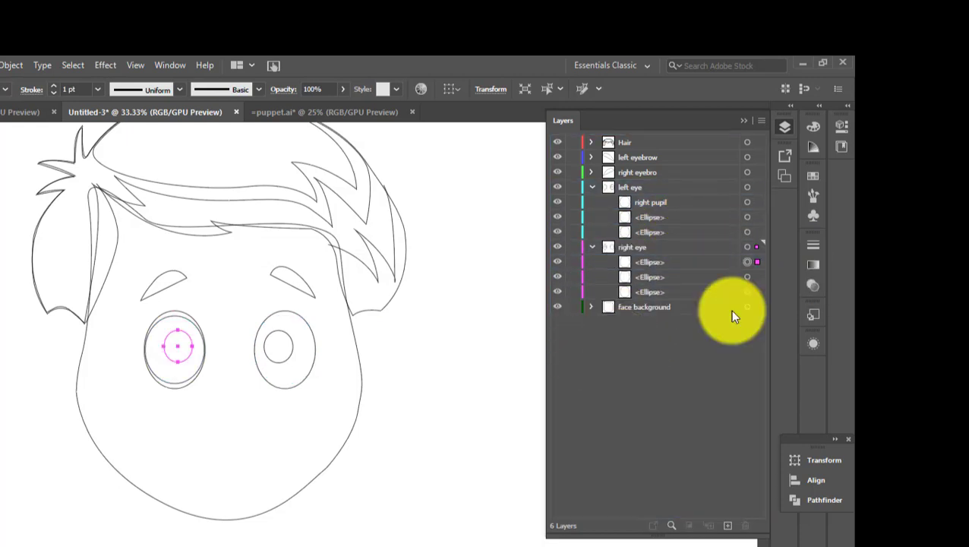
{"action": "left_click", "coordinate": [728, 297]}
{"action": "left_click", "coordinate": [747, 291]}
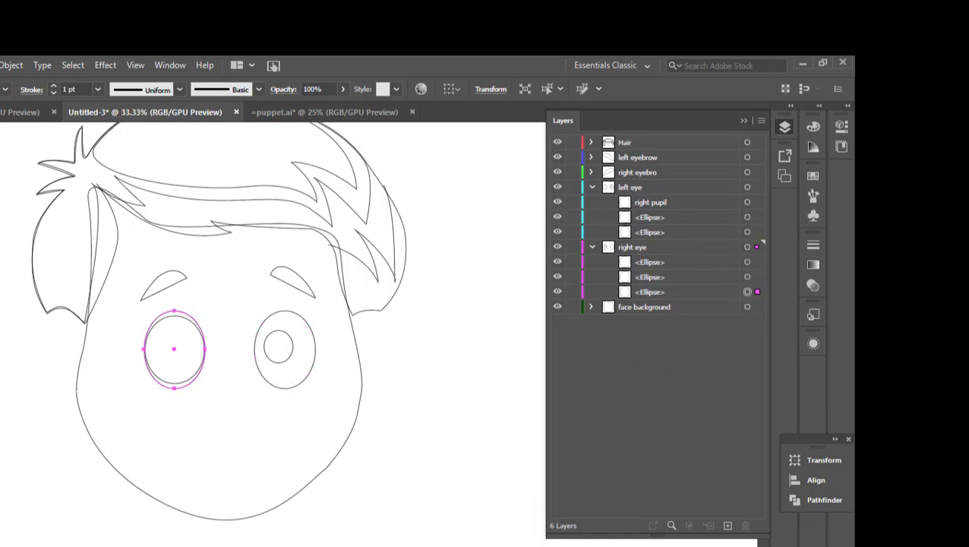
Step: Name the left eye's ovals left pupil, left eyeball and white
{"action": "double_click", "coordinate": [697, 203]}
{"action": "type", "text": "left pupil"}
{"action": "key", "text": "Return"}
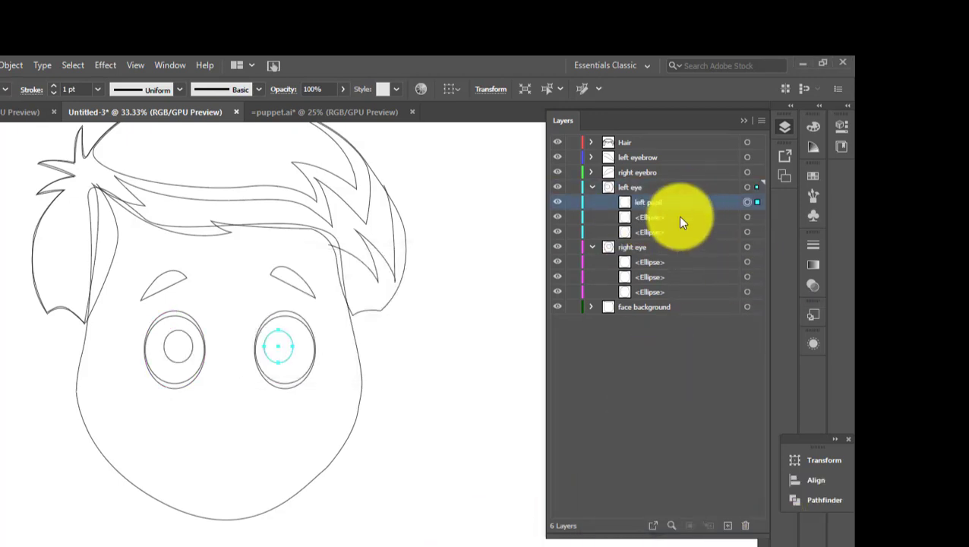
{"action": "double_click", "coordinate": [679, 217]}
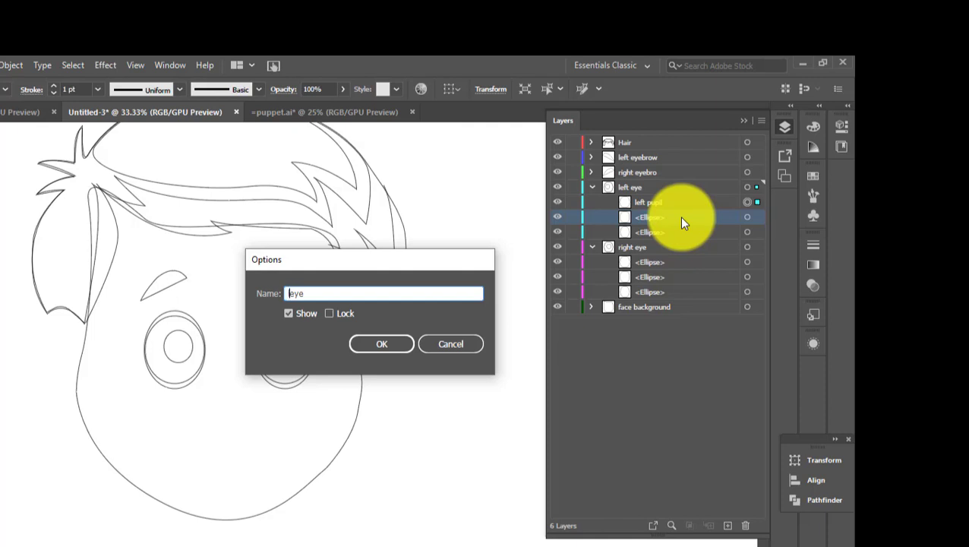
{"action": "type", "text": "ll"}
{"action": "key", "text": "Return"}
{"action": "double_click", "coordinate": [672, 231]}
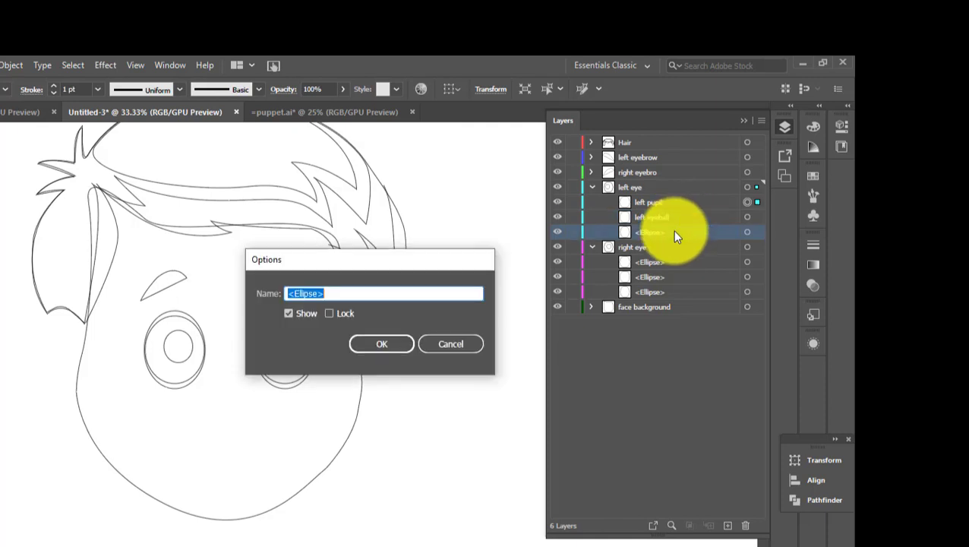
{"action": "type", "text": "e"}
{"action": "key", "text": "Return"}
Step: Name the right eye's ovals right pupil, right eyeball and white
{"action": "double_click", "coordinate": [667, 263]}
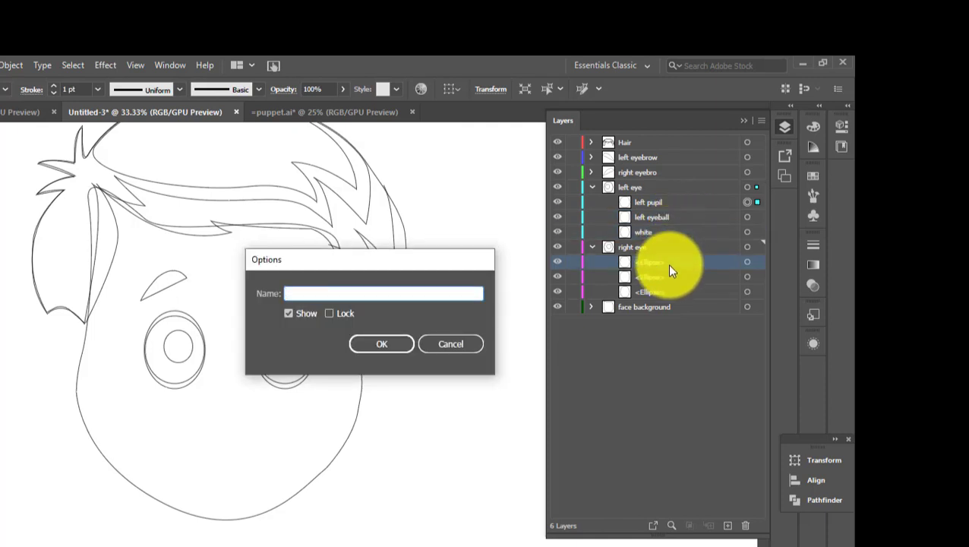
{"action": "type", "text": "right pupil"}
{"action": "key", "text": "Return"}
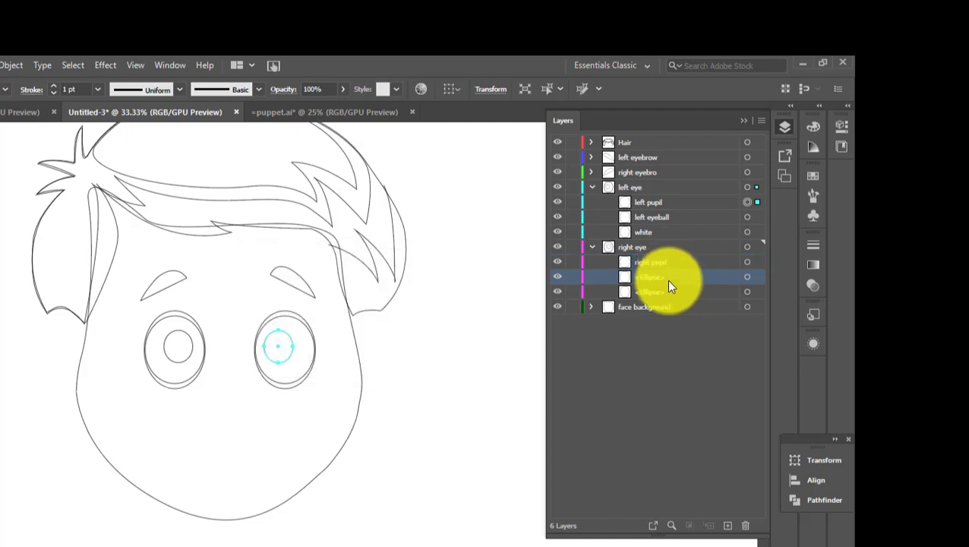
{"action": "double_click", "coordinate": [666, 279]}
{"action": "type", "text": "r"}
{"action": "type", "text": "ll"}
{"action": "key", "text": "Return"}
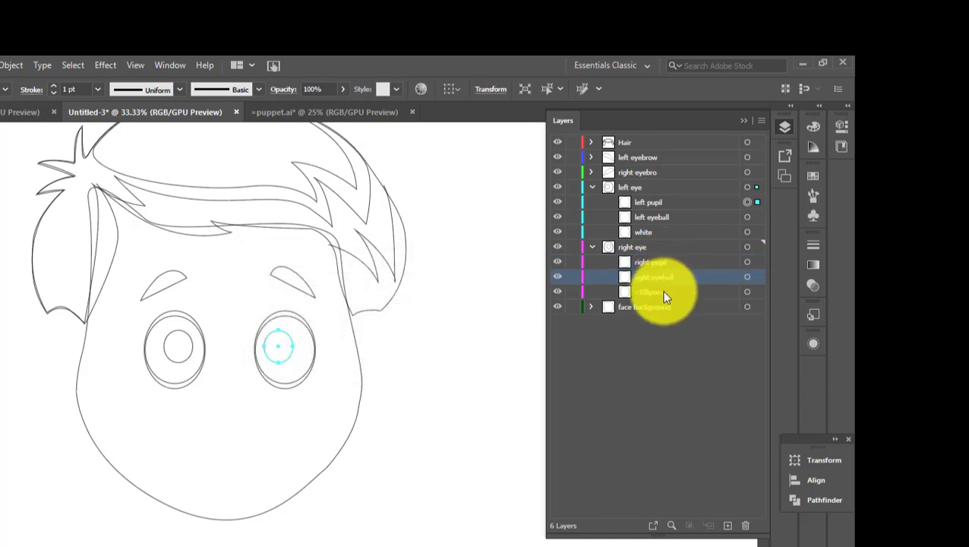
{"action": "double_click", "coordinate": [661, 290]}
{"action": "type", "text": "white"}
{"action": "key", "text": "Return"}
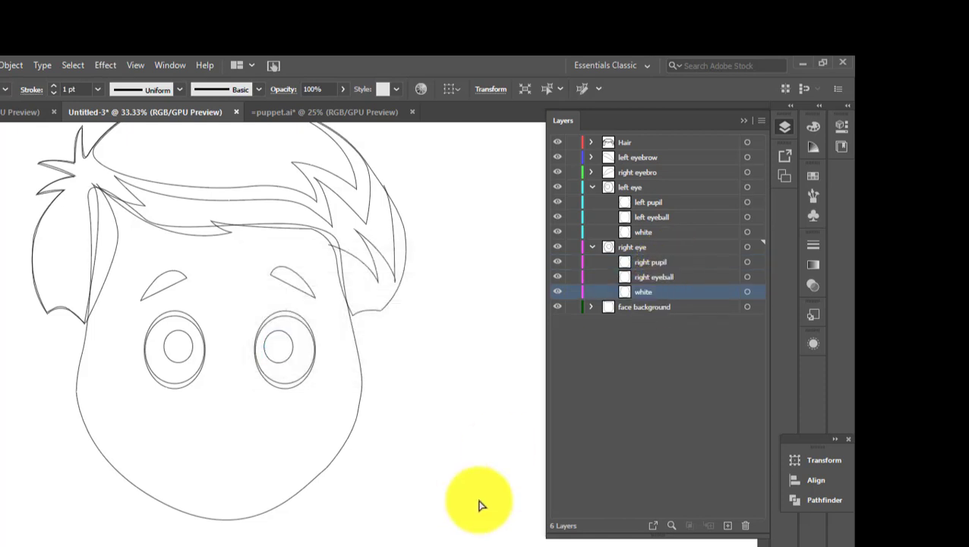
Step: Collapse both eye layers, then briefly check the Hair layer's contents
{"action": "left_click", "coordinate": [480, 504]}
{"action": "left_click", "coordinate": [592, 247]}
{"action": "left_click", "coordinate": [591, 186]}
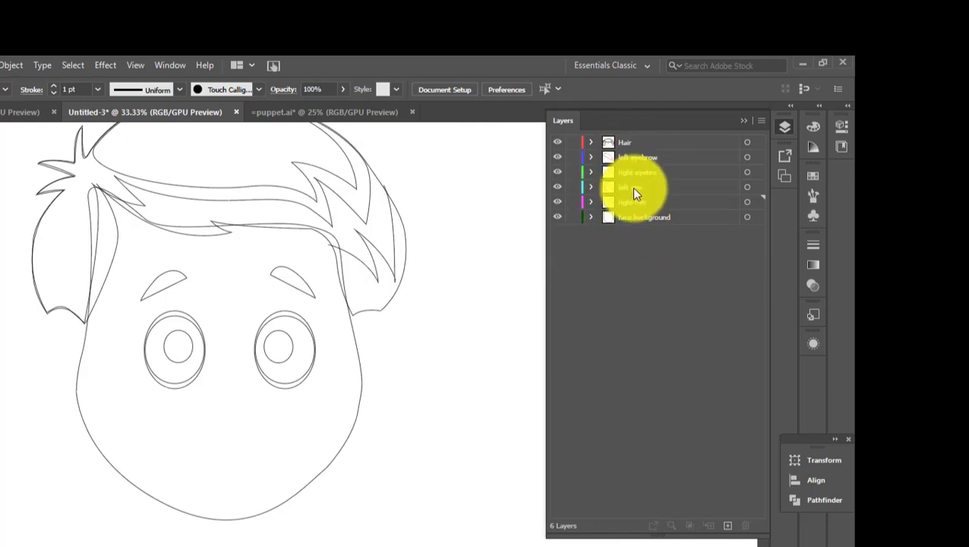
{"action": "left_click", "coordinate": [642, 144]}
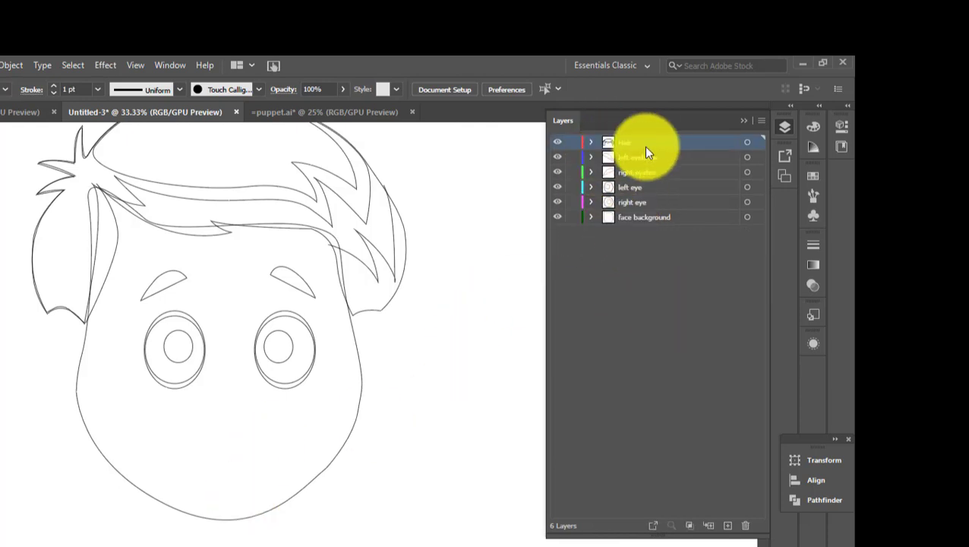
{"action": "left_click", "coordinate": [592, 142]}
{"action": "left_click", "coordinate": [592, 142]}
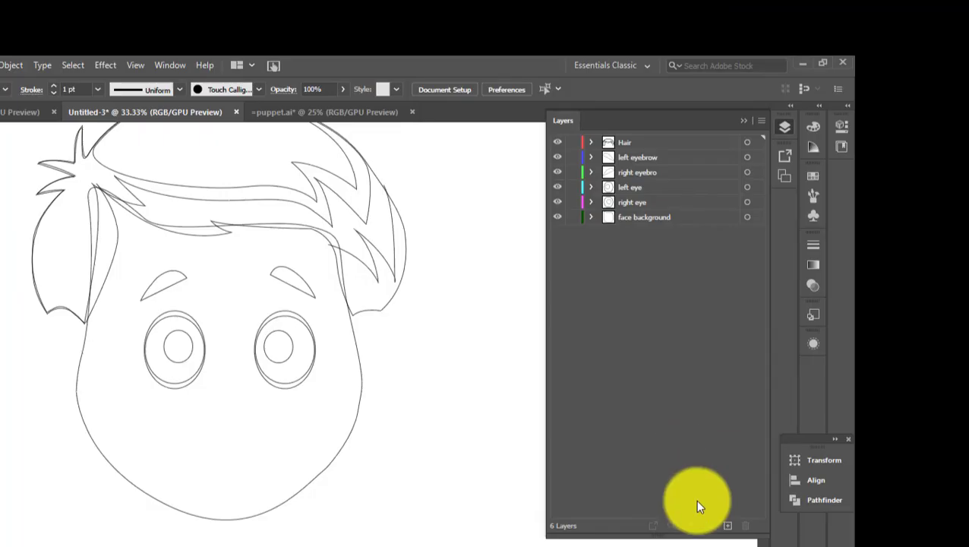
Step: Add two new layers named right ear and left ear
{"action": "left_click", "coordinate": [726, 526]}
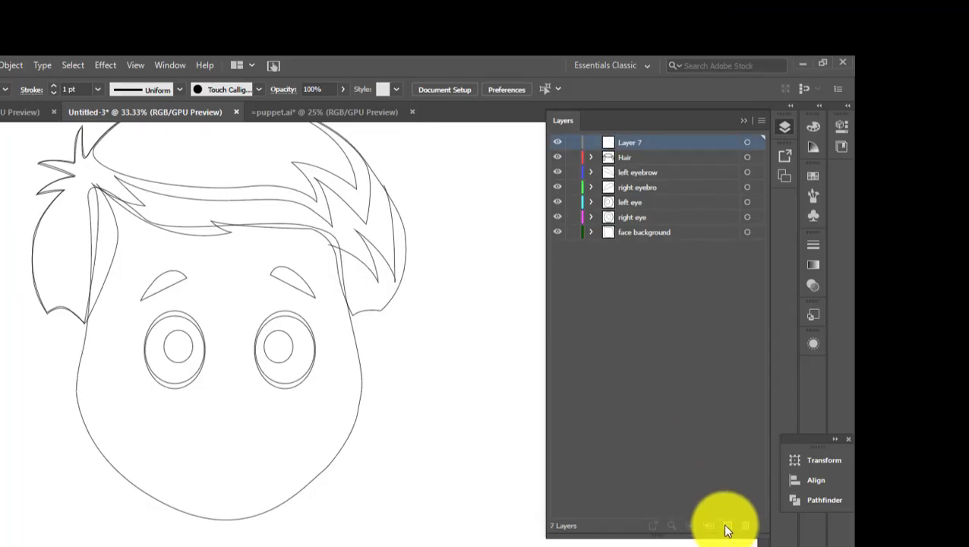
{"action": "left_click", "coordinate": [726, 526]}
{"action": "double_click", "coordinate": [642, 161]}
{"action": "type", "text": "right e"}
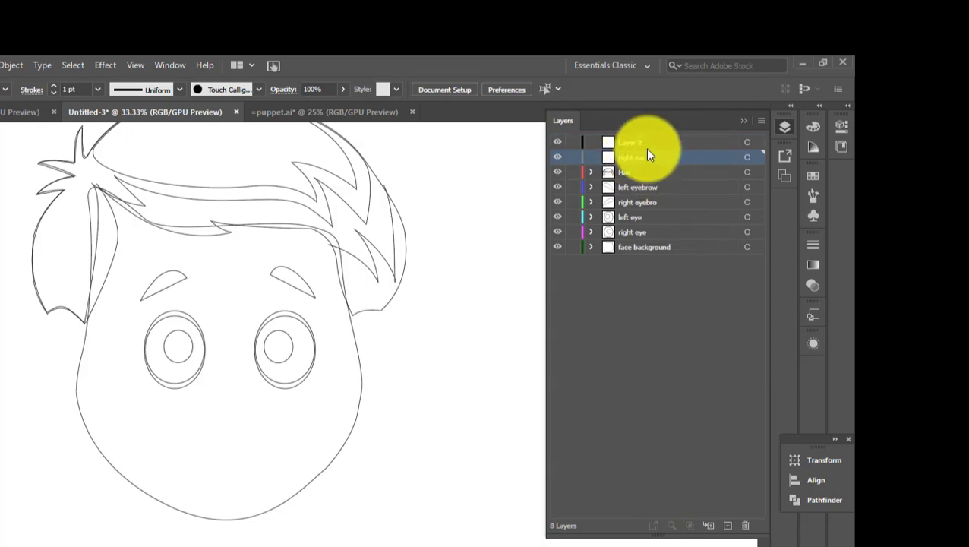
{"action": "double_click", "coordinate": [651, 143]}
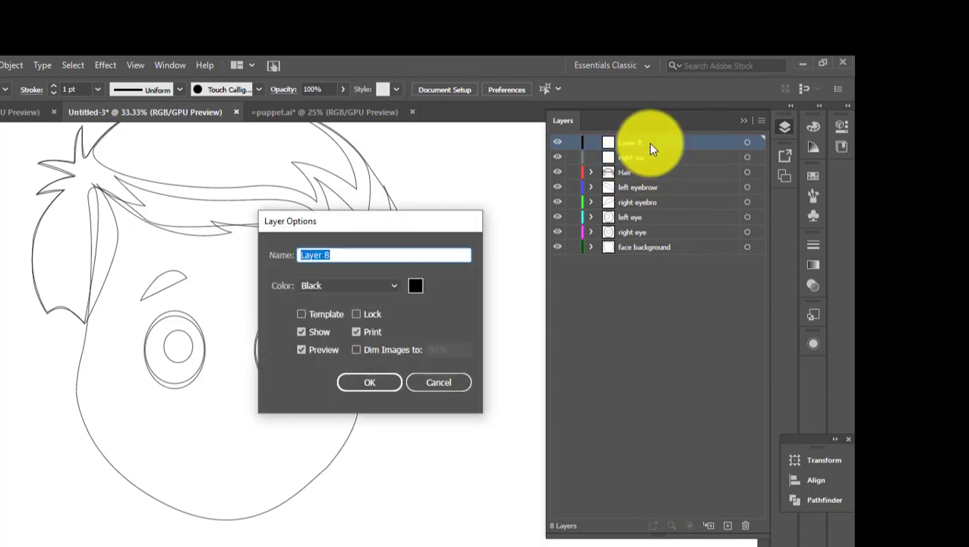
{"action": "type", "text": "r"}
{"action": "key", "text": "Return"}
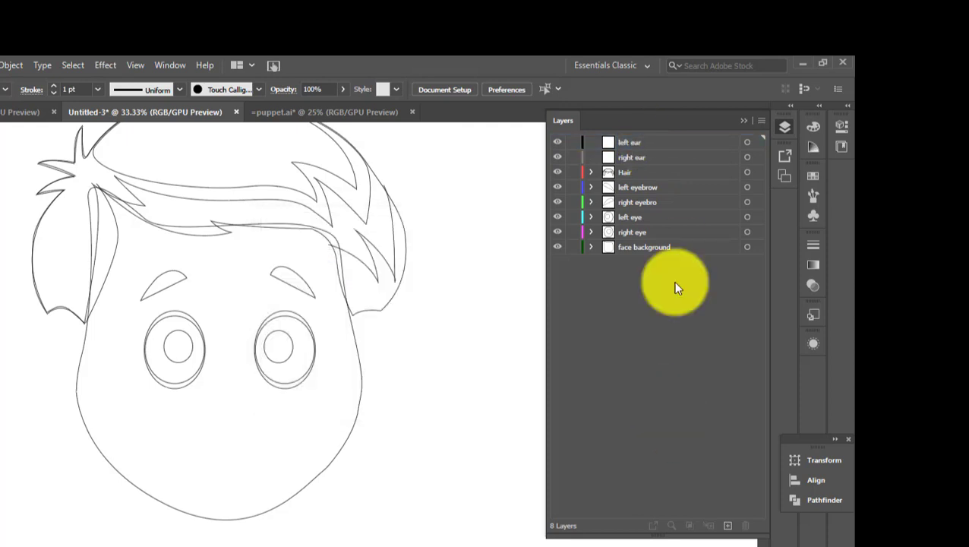
Step: Bring an ear shape from puppet.ai onto the right side of the face
{"action": "left_click", "coordinate": [658, 172]}
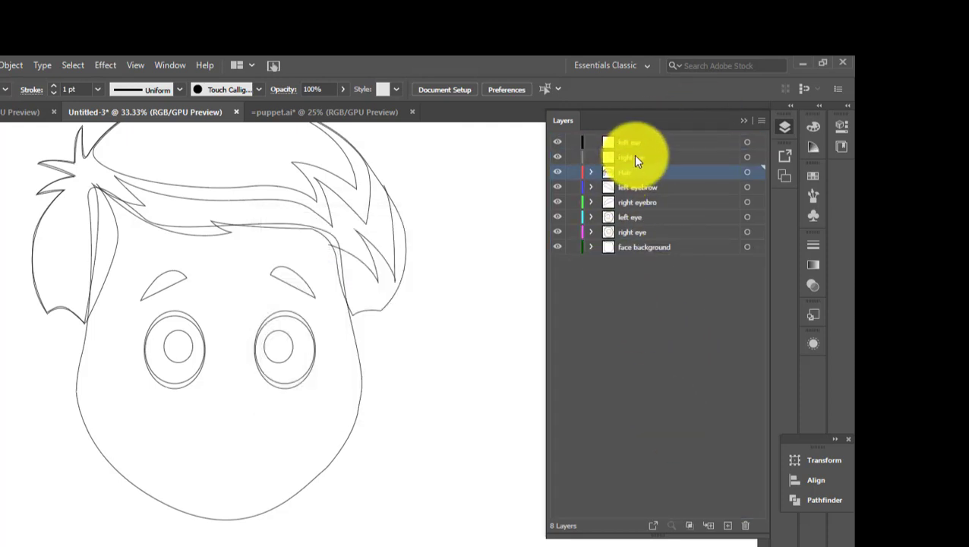
{"action": "left_click", "coordinate": [637, 158]}
{"action": "left_click", "coordinate": [311, 113]}
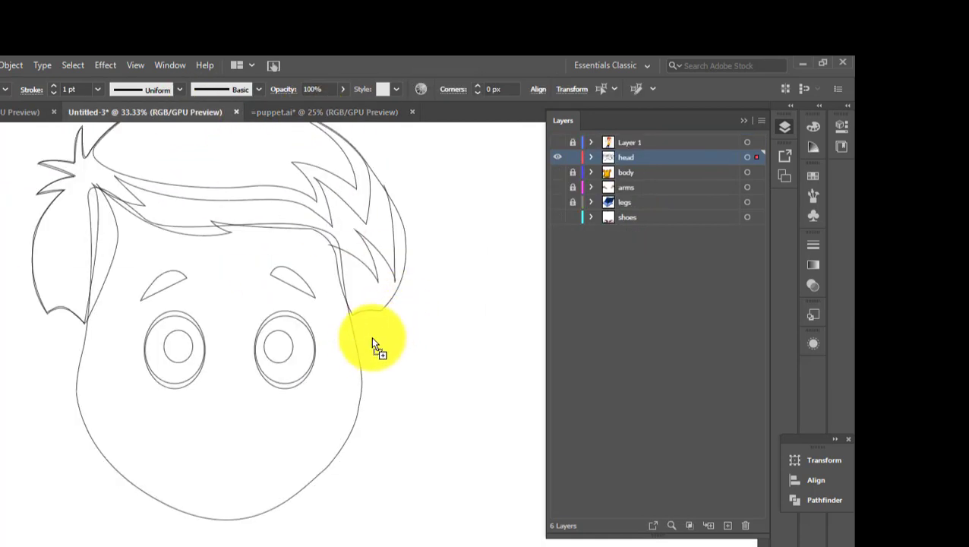
{"action": "mouse_move", "coordinate": [380, 352]}
{"action": "left_mouse_down"}
{"action": "mouse_move", "coordinate": [371, 336]}
{"action": "mouse_move", "coordinate": [367, 360]}
{"action": "mouse_move", "coordinate": [372, 349]}
{"action": "mouse_move", "coordinate": [385, 363]}
{"action": "mouse_move", "coordinate": [372, 334]}
{"action": "left_mouse_up"}
{"action": "left_click", "coordinate": [428, 455]}
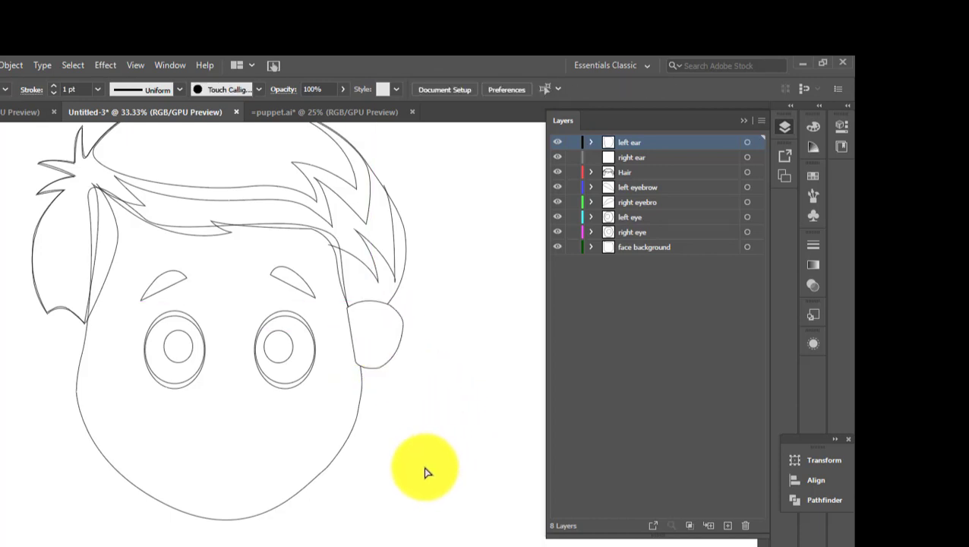
{"action": "left_click", "coordinate": [374, 348]}
{"action": "left_click", "coordinate": [444, 428]}
{"action": "left_click", "coordinate": [371, 304]}
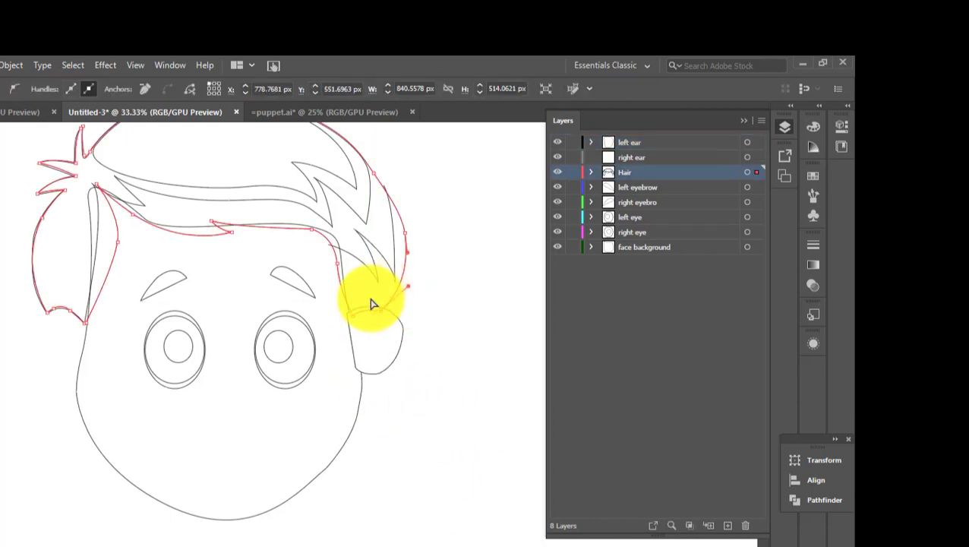
{"action": "left_click", "coordinate": [446, 365]}
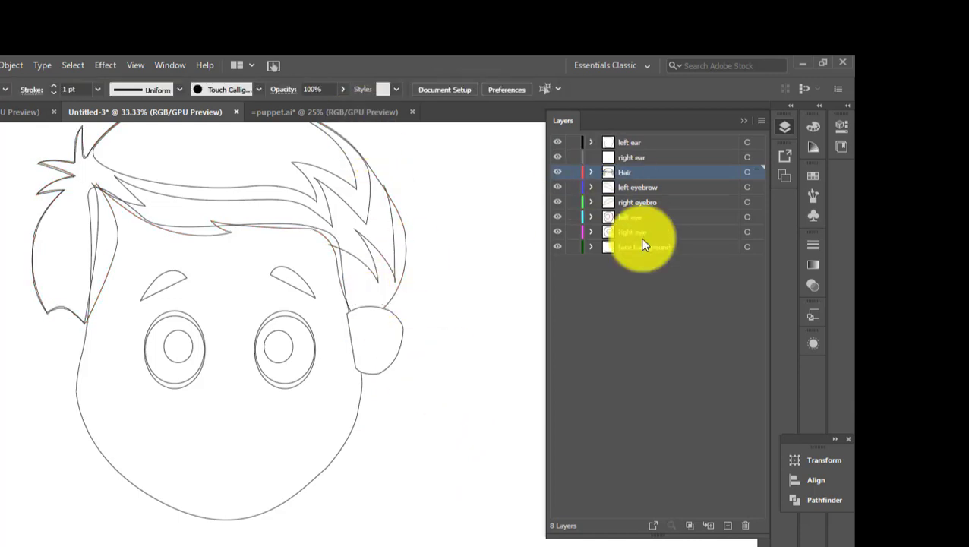
Step: Snug the ear against the face and move both ear layers below the face background
{"action": "left_click", "coordinate": [645, 146]}
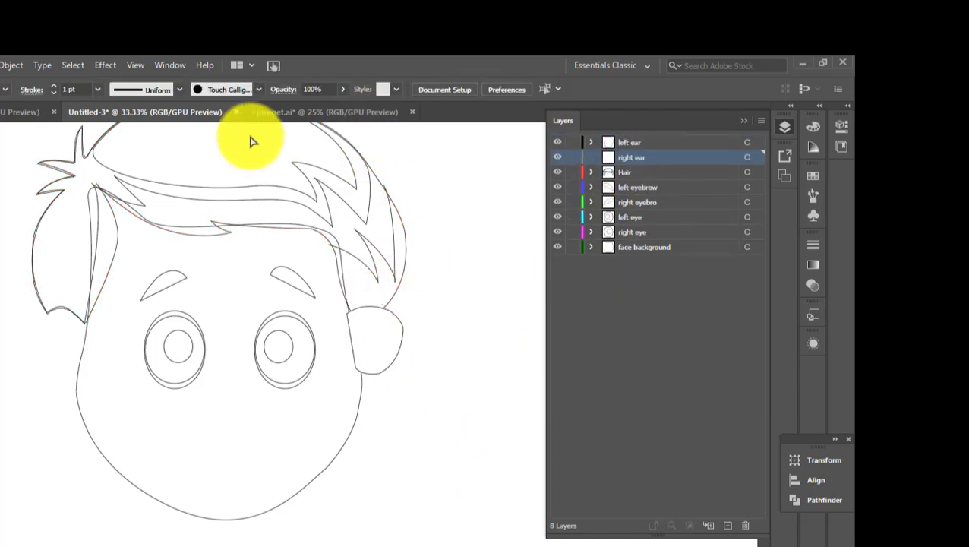
{"action": "left_click_drag", "start_coordinate": [380, 354], "coordinate": [384, 353]}
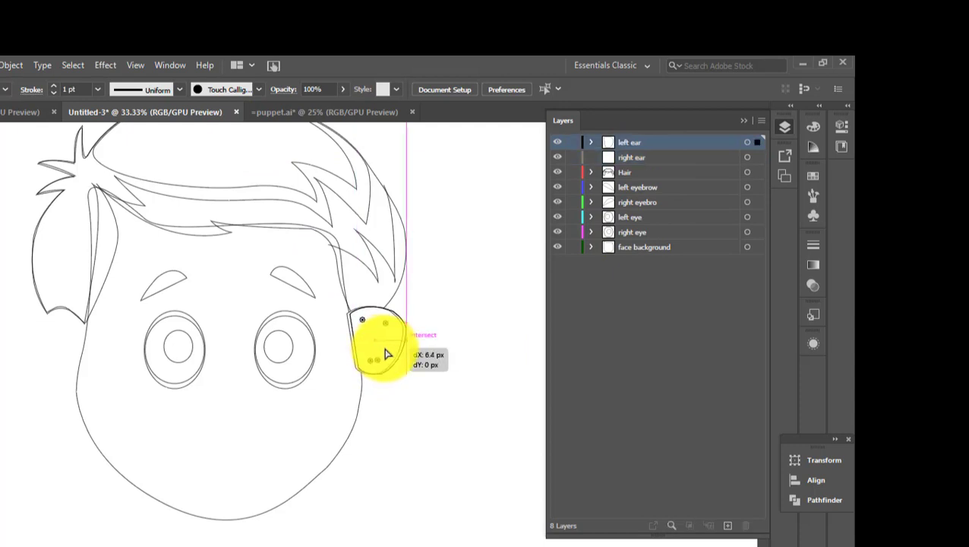
{"action": "left_click_drag", "start_coordinate": [651, 145], "coordinate": [658, 256]}
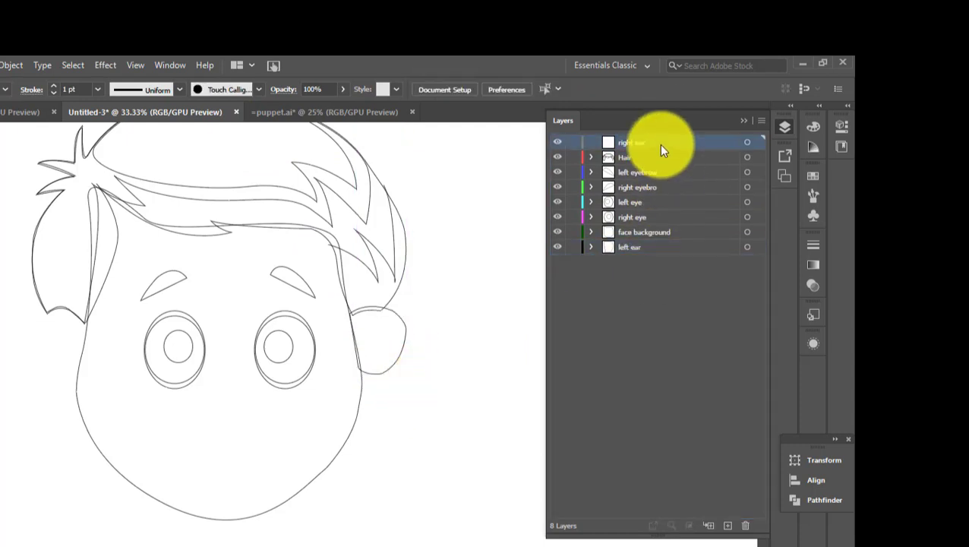
{"action": "left_click_drag", "start_coordinate": [659, 144], "coordinate": [649, 286]}
{"action": "left_click", "coordinate": [386, 336]}
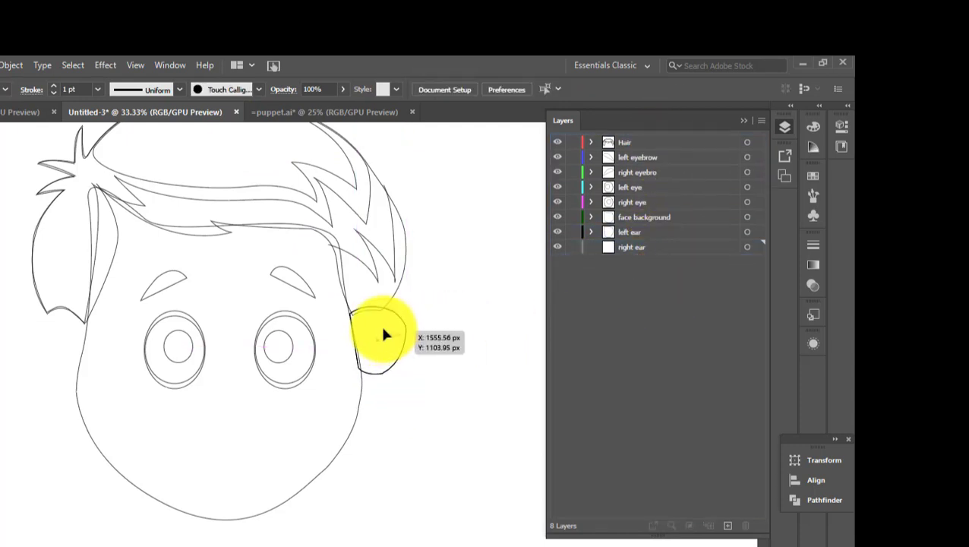
{"action": "double_click", "coordinate": [655, 248]}
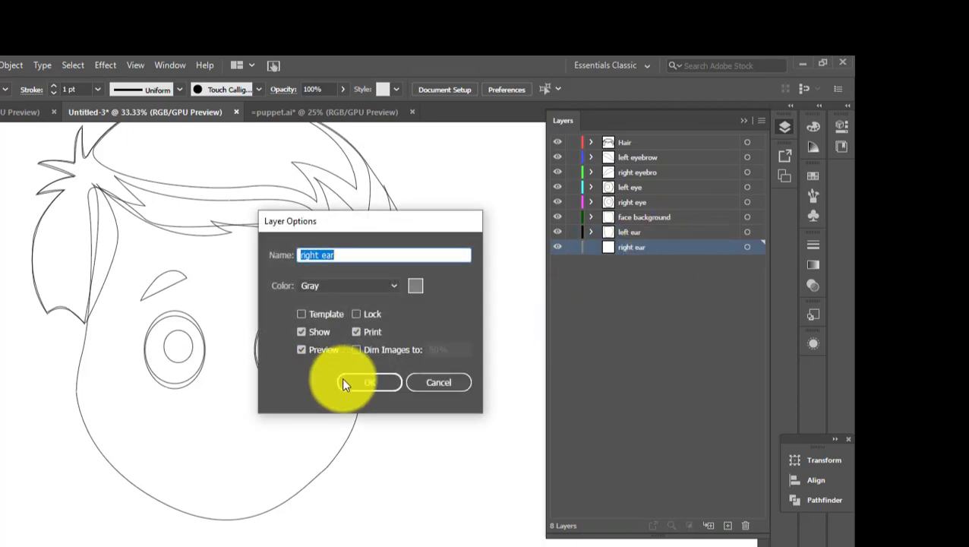
{"action": "left_click", "coordinate": [341, 382]}
Step: Copy the other ear from puppet.ai and paste it beside the face's left side
{"action": "left_click", "coordinate": [367, 114]}
{"action": "left_click", "coordinate": [395, 367]}
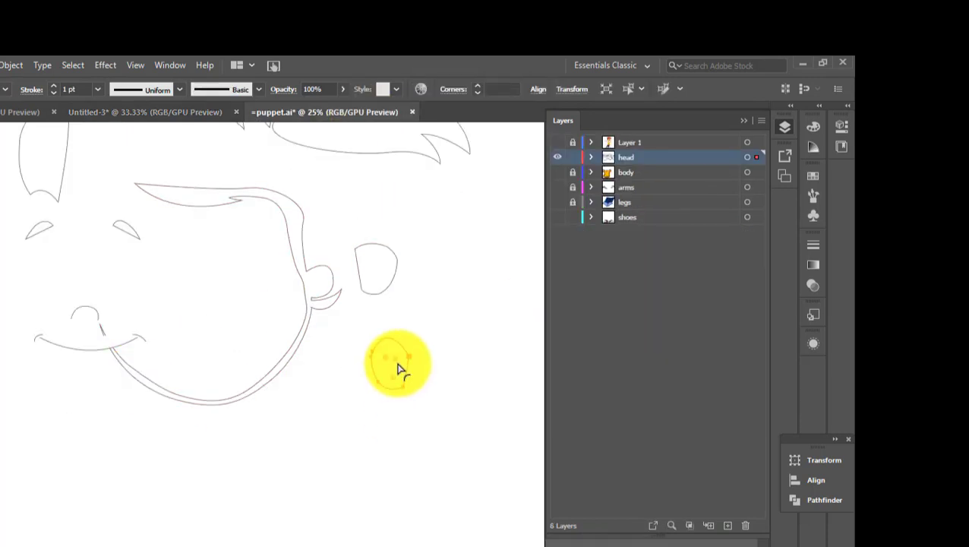
{"action": "key", "text": "ctrl+c"}
{"action": "left_click", "coordinate": [151, 112]}
{"action": "key", "text": "ctrl+v"}
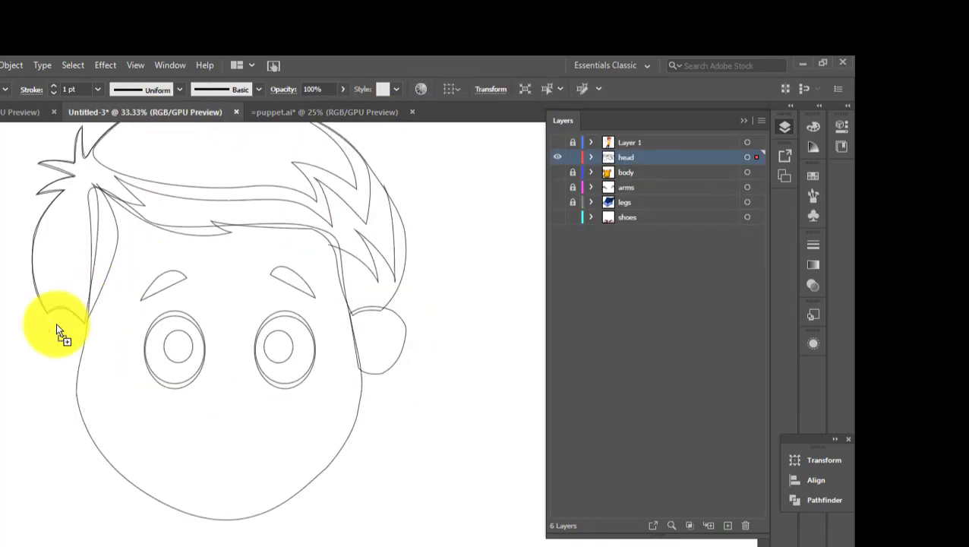
{"action": "left_click_drag", "start_coordinate": [48, 339], "coordinate": [58, 337]}
{"action": "left_click", "coordinate": [471, 313]}
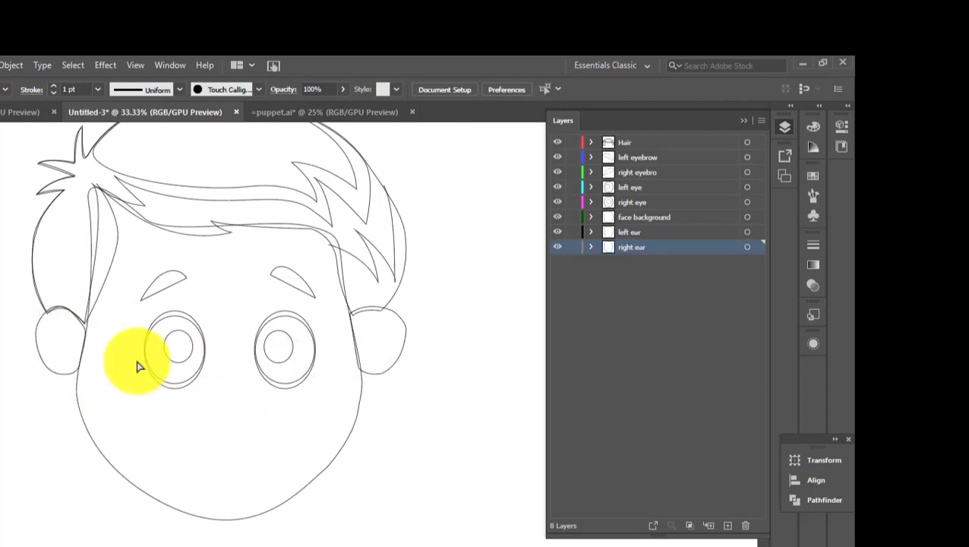
{"action": "left_click", "coordinate": [366, 112]}
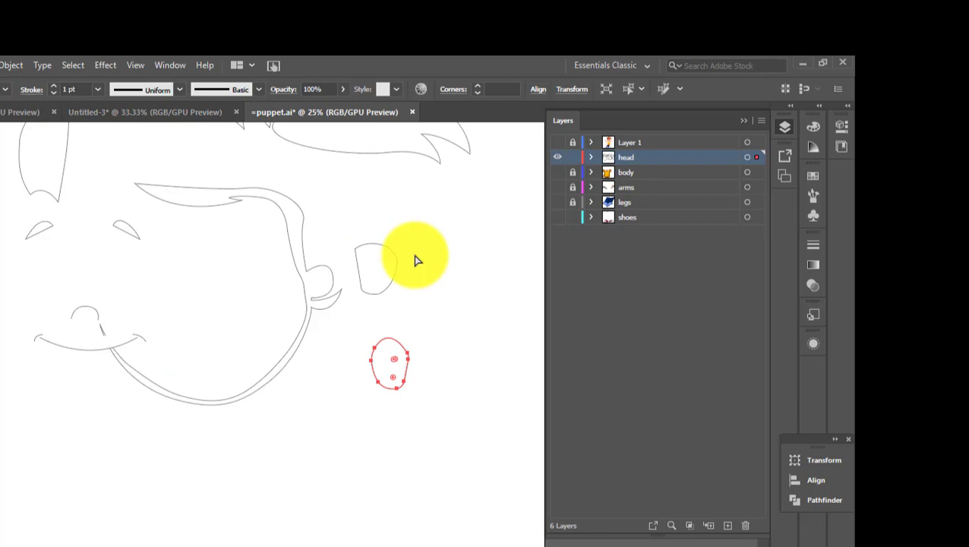
{"action": "left_click", "coordinate": [201, 114]}
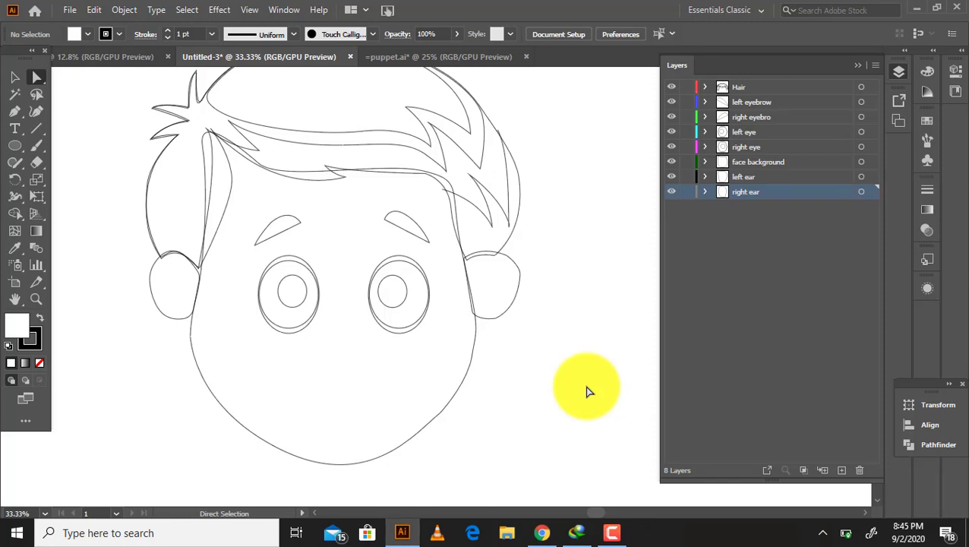
Step: Fill the outer hair path dark red and the inner strands a lighter orange-red
{"action": "left_click", "coordinate": [782, 87]}
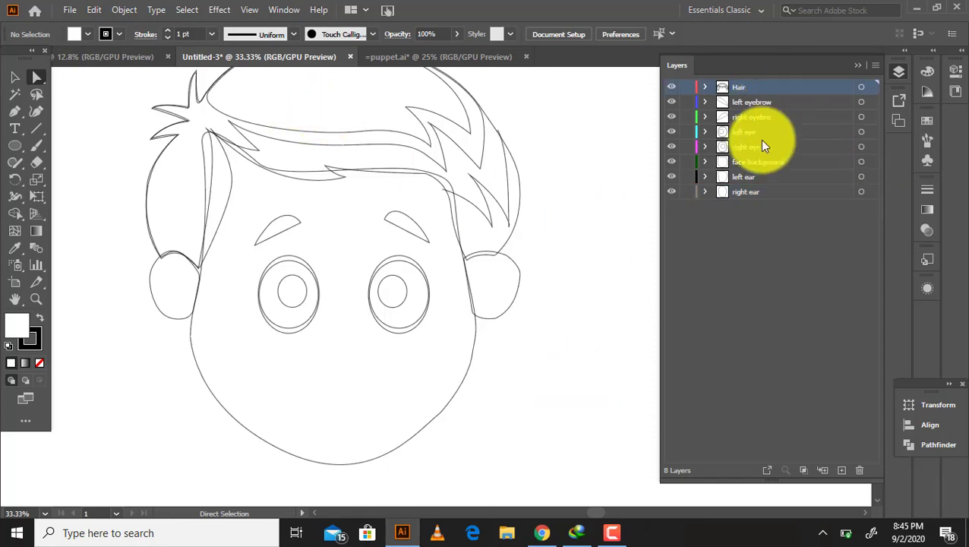
{"action": "left_click", "coordinate": [521, 202]}
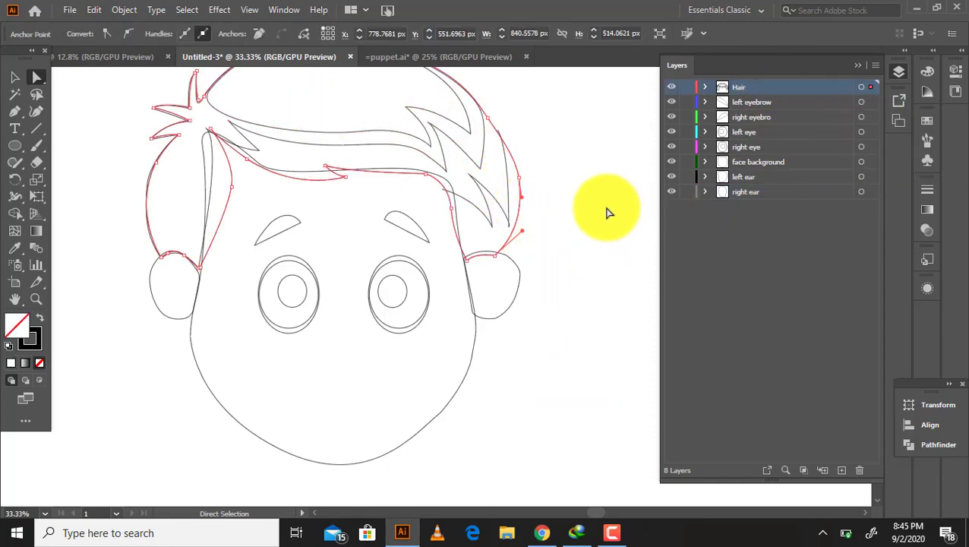
{"action": "left_click", "coordinate": [926, 123]}
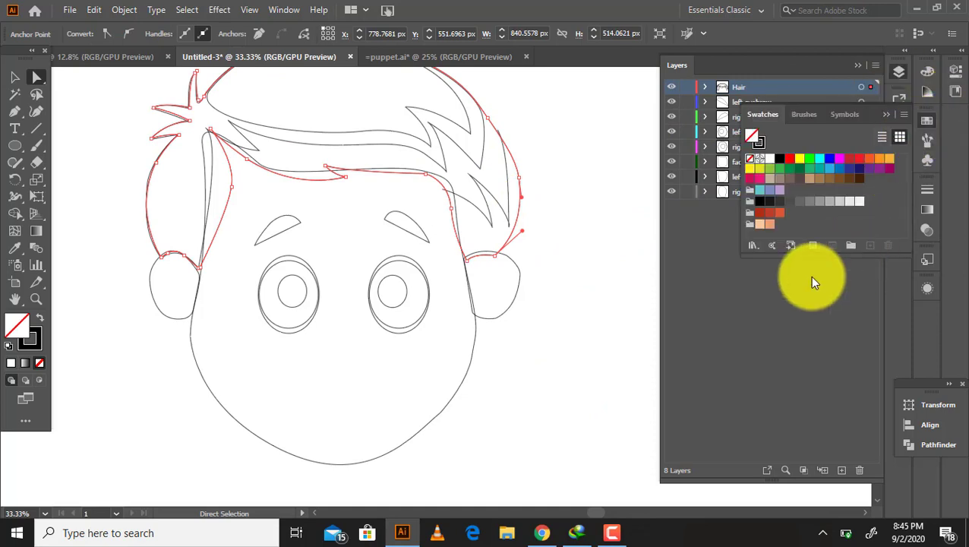
{"action": "left_click", "coordinate": [761, 218]}
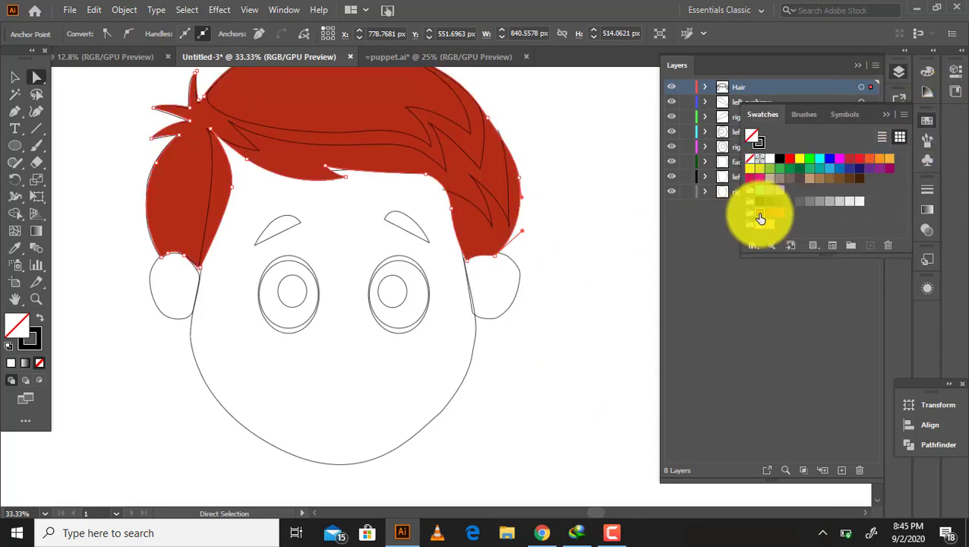
{"action": "left_click", "coordinate": [480, 158]}
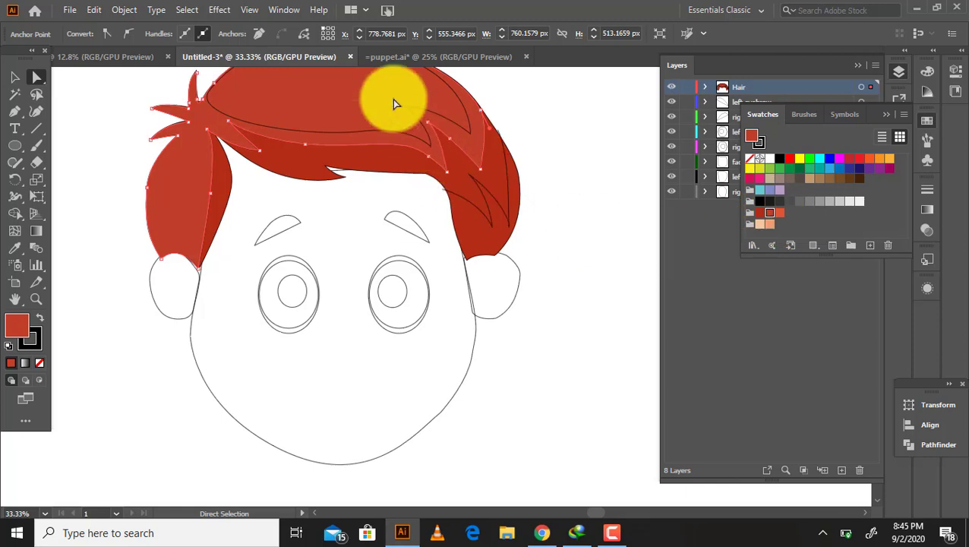
{"action": "left_click", "coordinate": [409, 107]}
{"action": "left_click", "coordinate": [780, 218]}
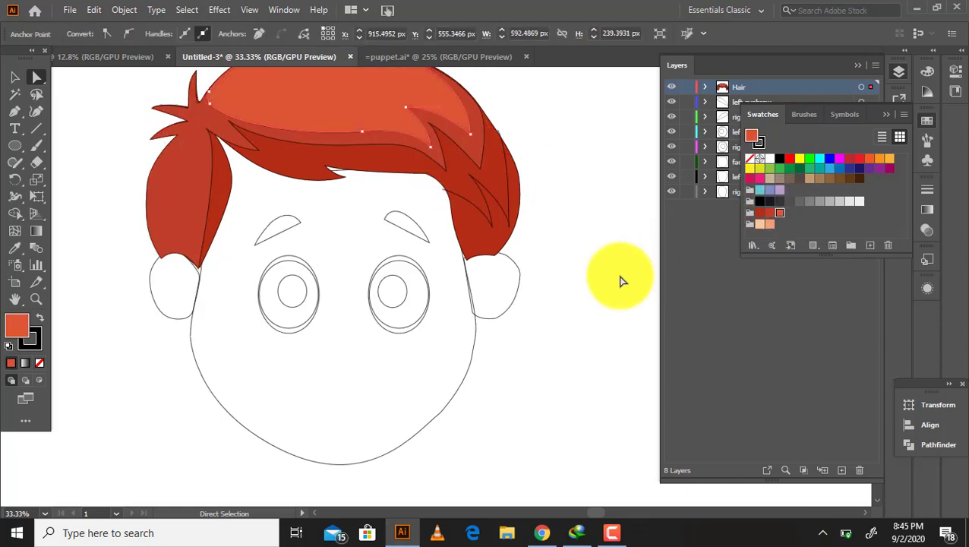
{"action": "left_click", "coordinate": [622, 279]}
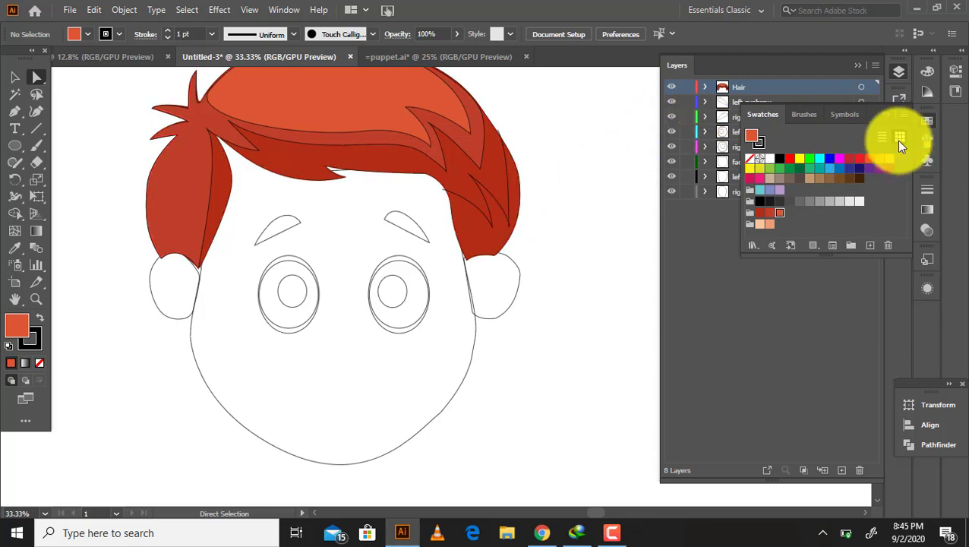
Step: Make a small hair strand outline-only by resetting its colours and removing the fill
{"action": "left_click", "coordinate": [861, 86]}
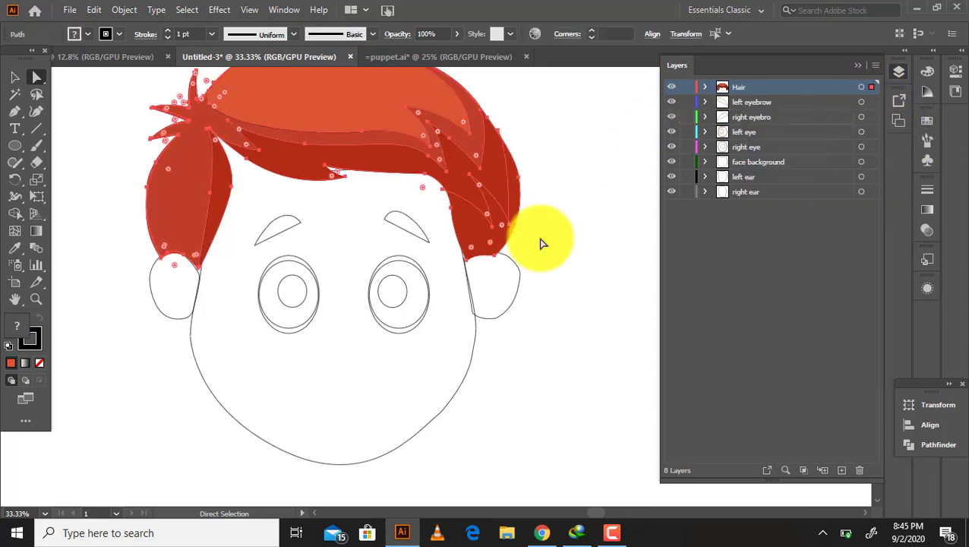
{"action": "left_click", "coordinate": [37, 335]}
{"action": "left_click", "coordinate": [589, 349]}
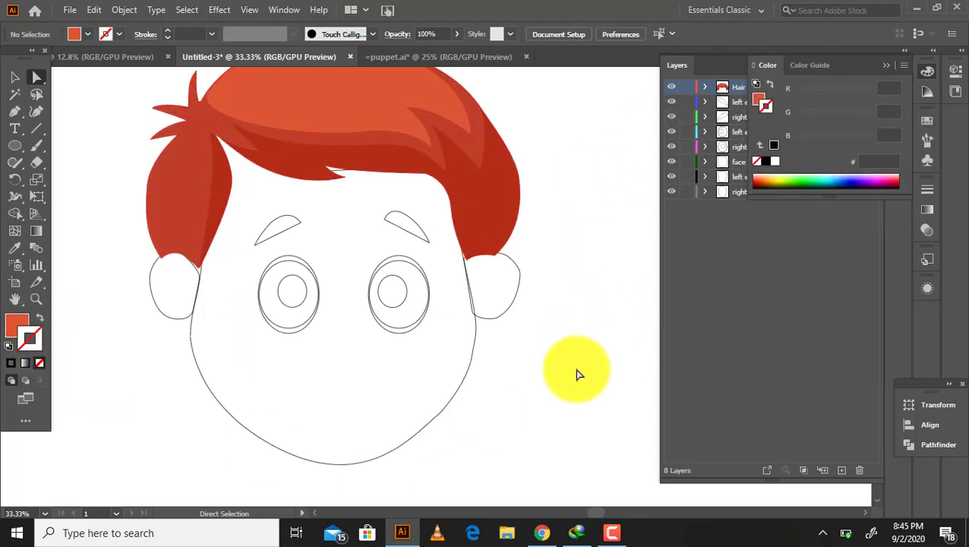
{"action": "left_click", "coordinate": [508, 203]}
{"action": "left_click", "coordinate": [9, 348]}
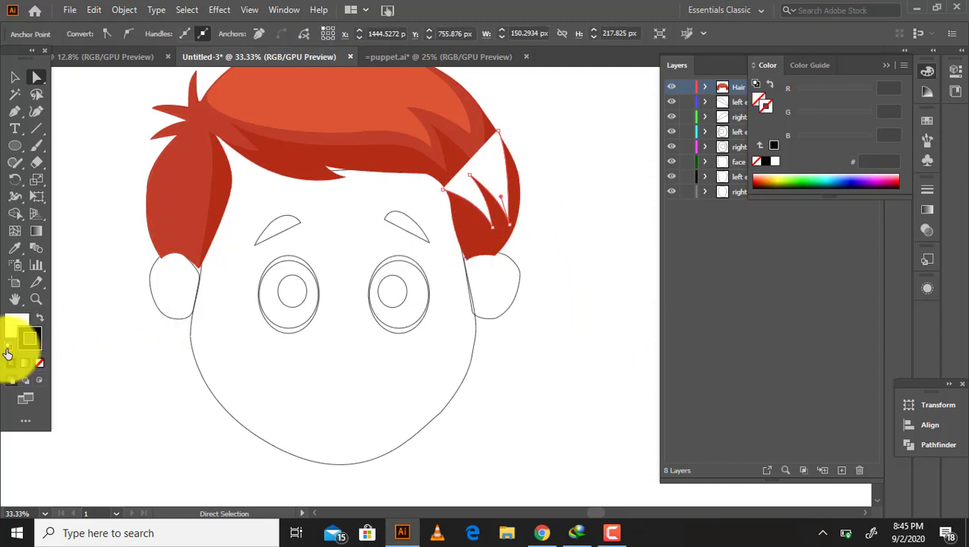
{"action": "left_click", "coordinate": [40, 364]}
{"action": "left_click", "coordinate": [593, 255]}
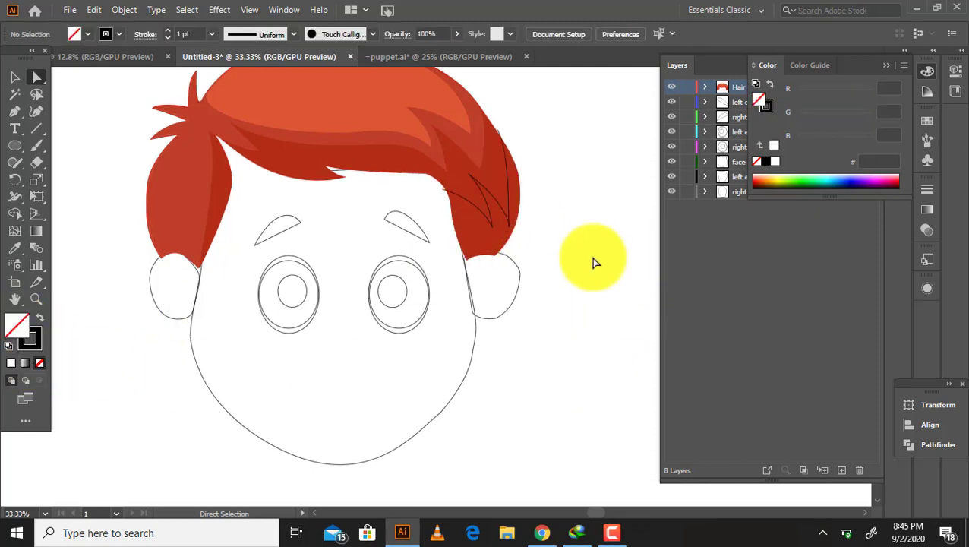
Step: Keep the large hair shape's red fill and give it a black outline
{"action": "left_click", "coordinate": [522, 207]}
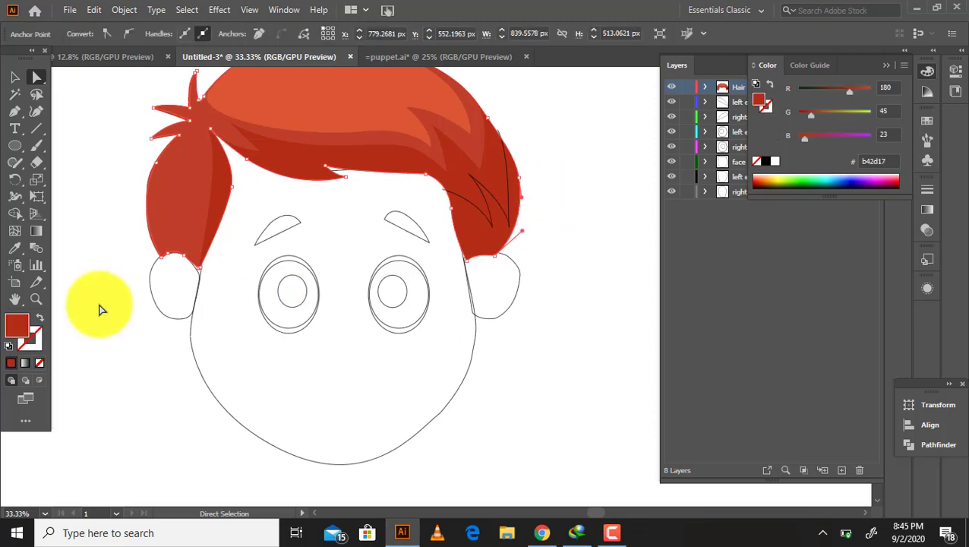
{"action": "left_click", "coordinate": [9, 347]}
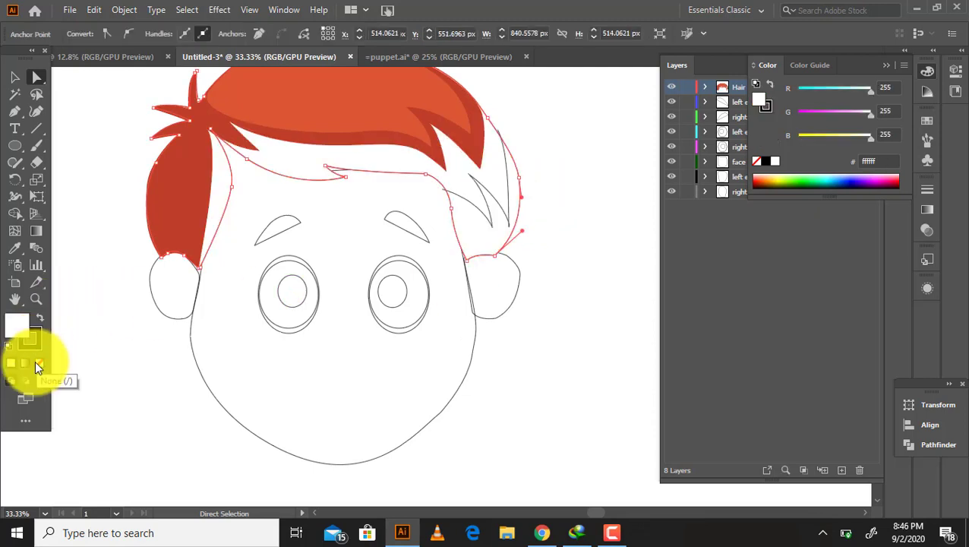
{"action": "key", "text": "ctrl+z"}
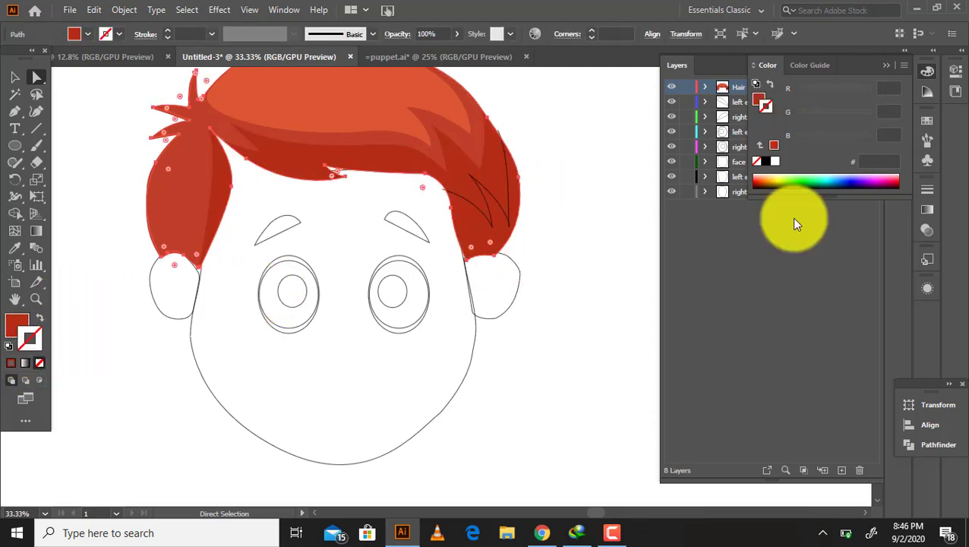
{"action": "left_click", "coordinate": [766, 163]}
{"action": "left_click", "coordinate": [566, 304]}
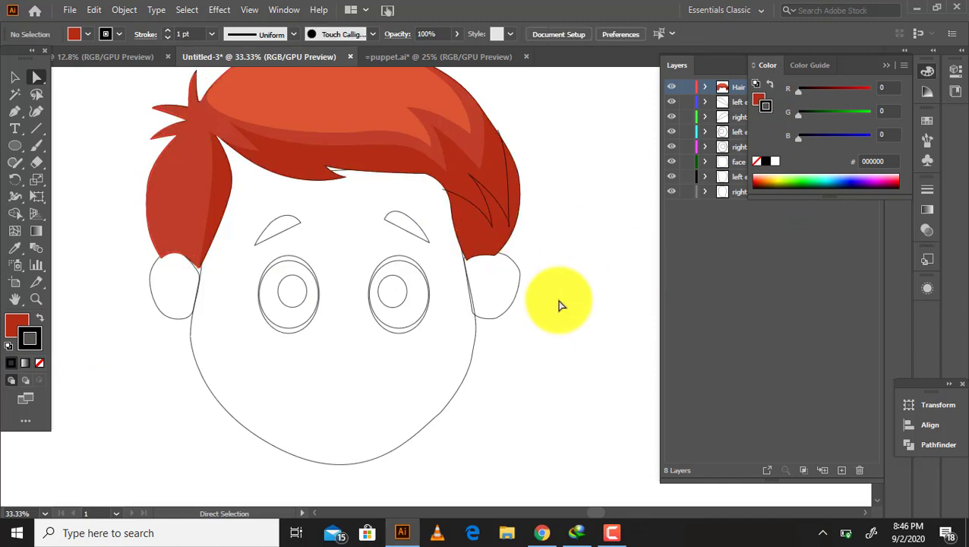
Step: Fill the face background path with the peach skin swatch
{"action": "left_click", "coordinate": [449, 408]}
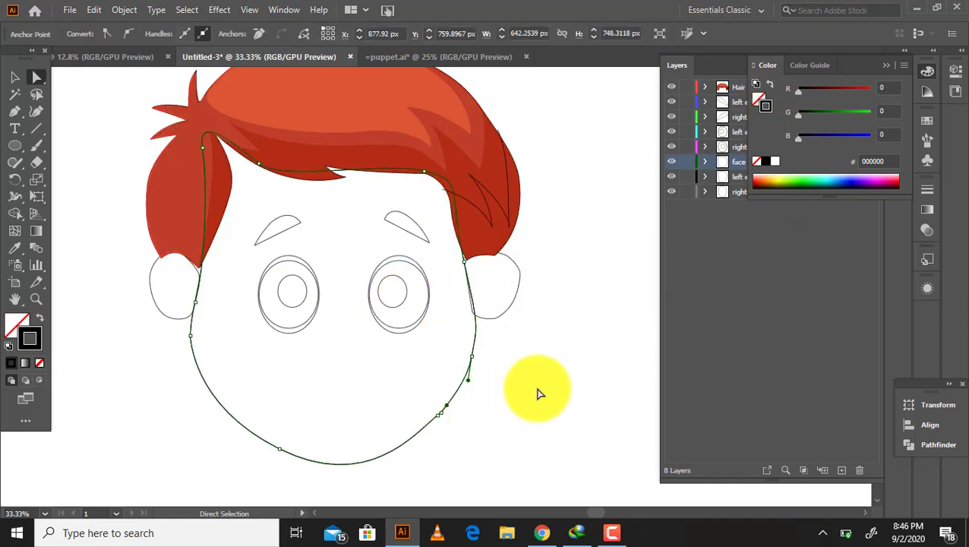
{"action": "left_click", "coordinate": [886, 65]}
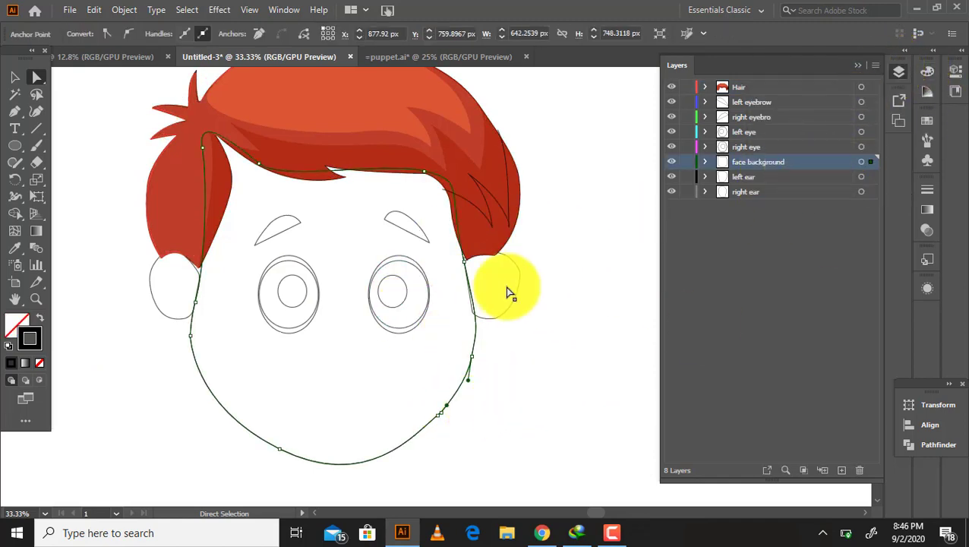
{"action": "left_click", "coordinate": [929, 120]}
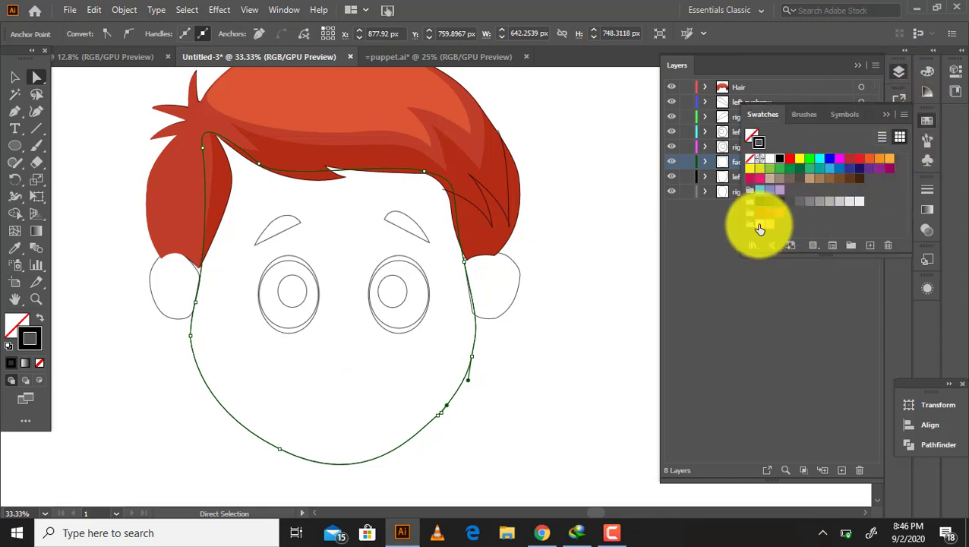
{"action": "left_click", "coordinate": [760, 224]}
{"action": "left_click", "coordinate": [41, 320]}
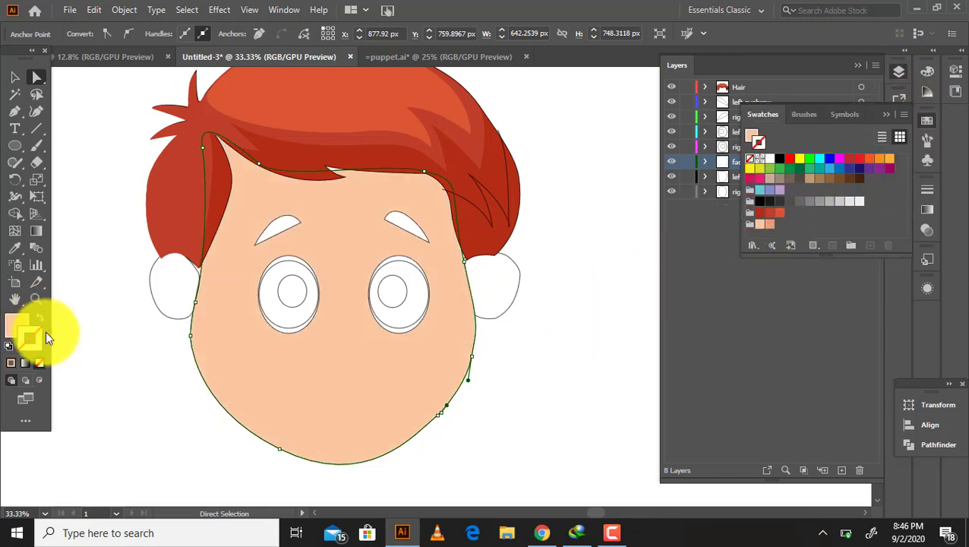
{"action": "left_click", "coordinate": [551, 404]}
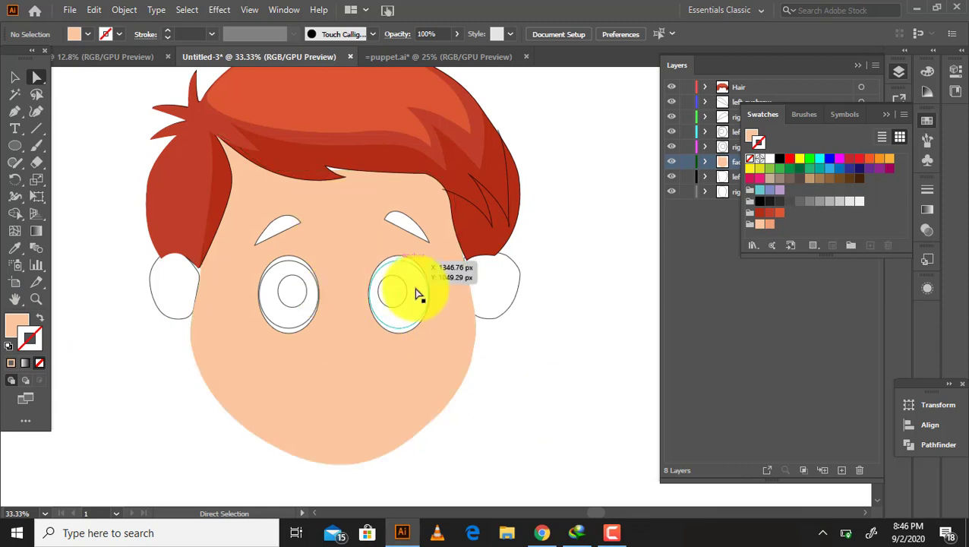
Step: Give the face a black outline and drag a white shape from the puppet file onto it
{"action": "left_click", "coordinate": [406, 422]}
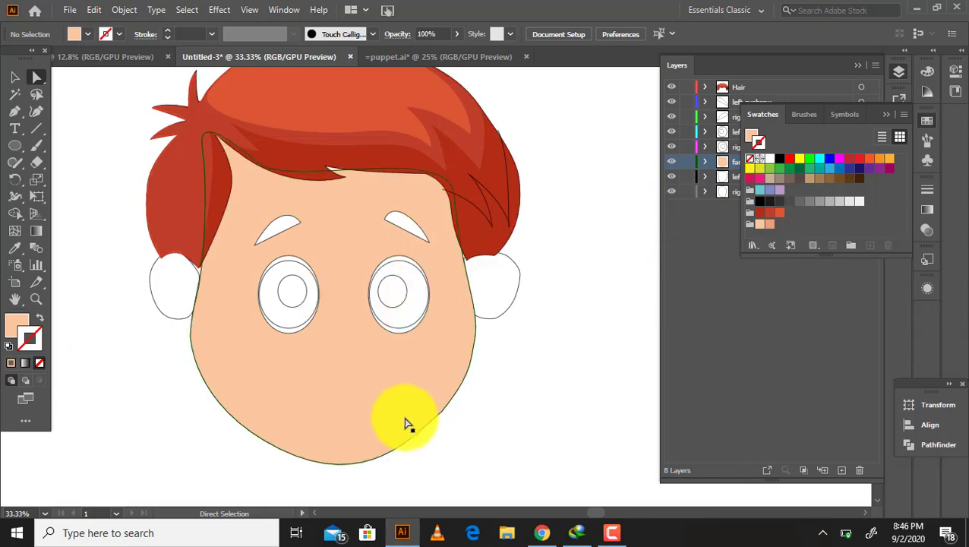
{"action": "left_click", "coordinate": [779, 201]}
{"action": "left_click", "coordinate": [602, 296]}
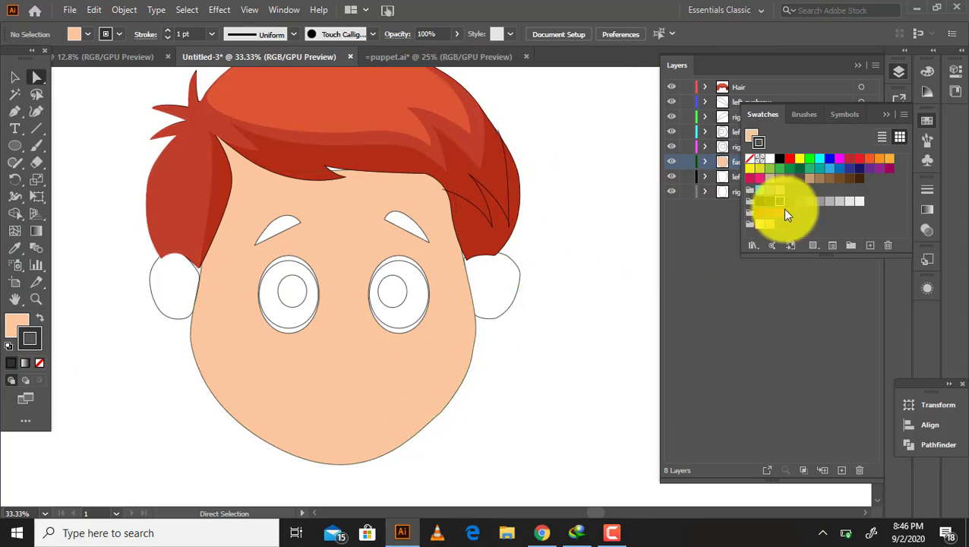
{"action": "left_click", "coordinate": [454, 59]}
{"action": "mouse_move", "coordinate": [427, 228]}
{"action": "left_mouse_down"}
{"action": "mouse_move", "coordinate": [380, 382]}
{"action": "mouse_move", "coordinate": [478, 310]}
{"action": "left_mouse_up"}
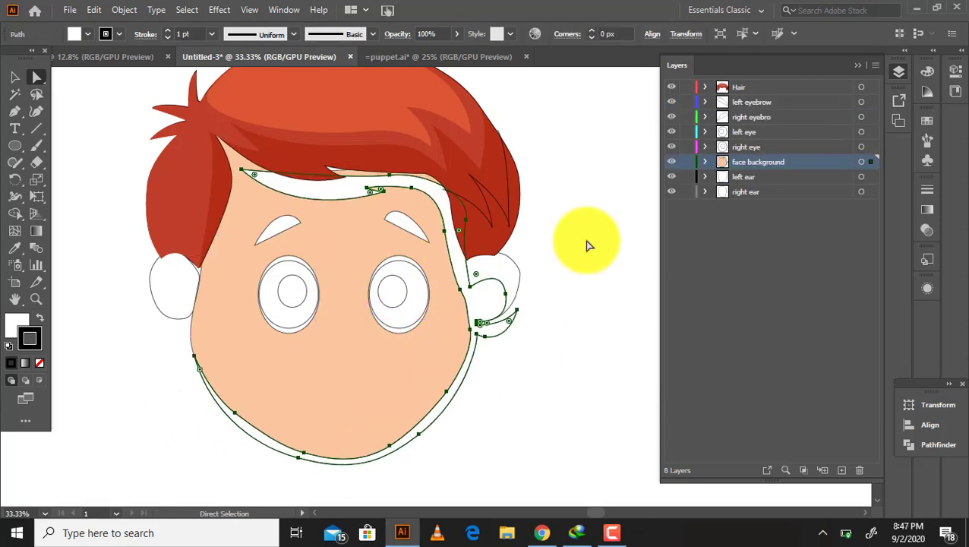
Step: Stretch the face shape taller and wider with its bounding box to cover the white band
{"action": "key", "text": "v"}
{"action": "left_click_drag", "start_coordinate": [355, 458], "coordinate": [354, 463]}
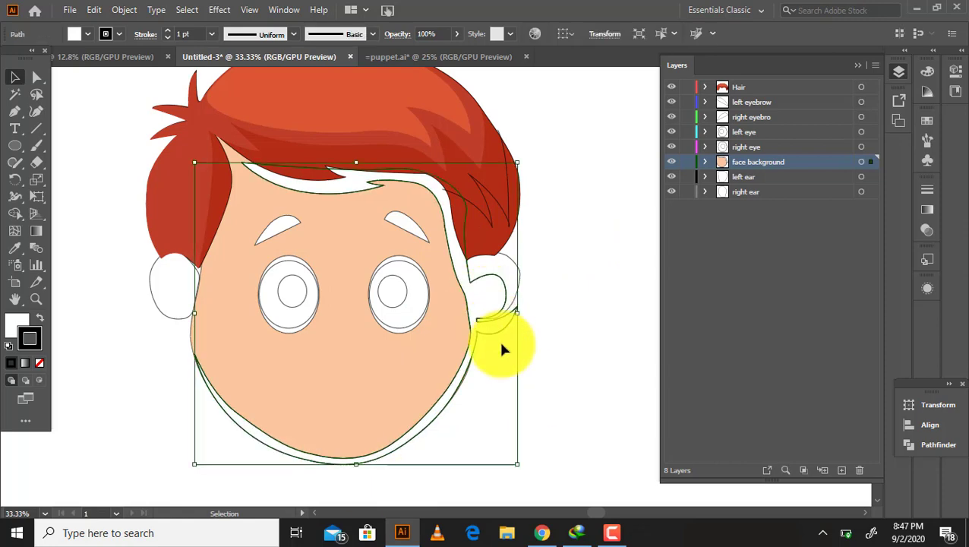
{"action": "left_click_drag", "start_coordinate": [357, 158], "coordinate": [356, 147]}
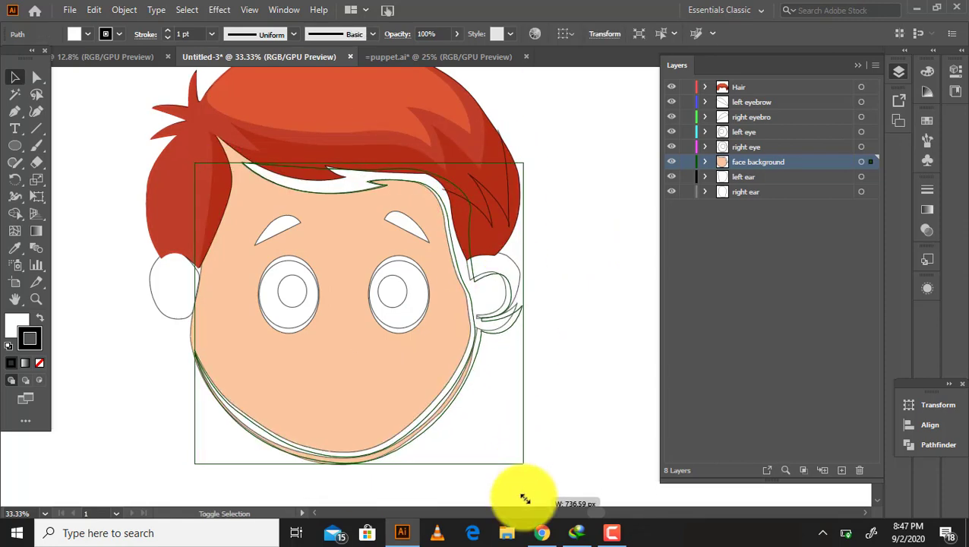
{"action": "mouse_move", "coordinate": [519, 163]}
{"action": "left_mouse_down"}
{"action": "mouse_move", "coordinate": [532, 123]}
{"action": "mouse_move", "coordinate": [485, 298]}
{"action": "mouse_move", "coordinate": [511, 303]}
{"action": "left_mouse_up"}
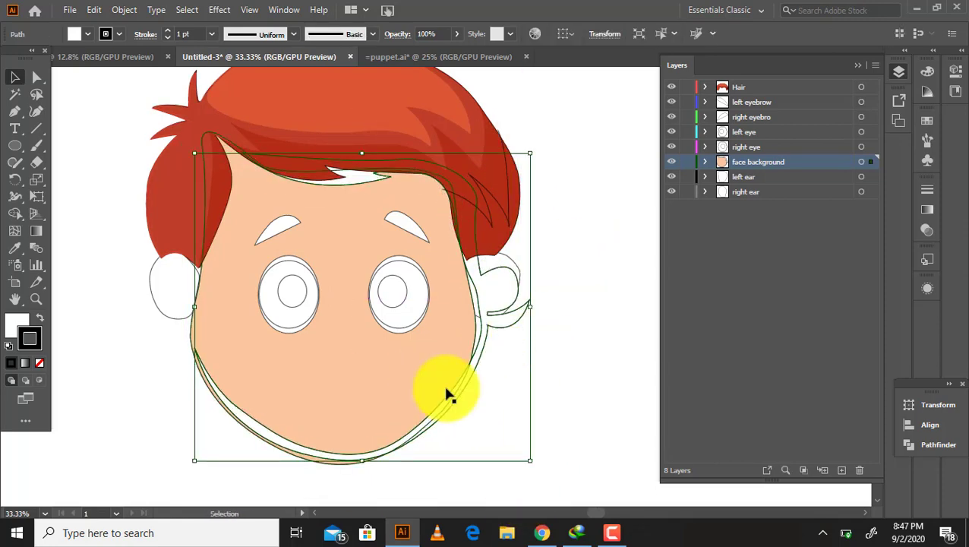
{"action": "key", "text": "a"}
{"action": "key", "text": "v"}
{"action": "left_click_drag", "start_coordinate": [356, 455], "coordinate": [348, 464]}
{"action": "key", "text": "a"}
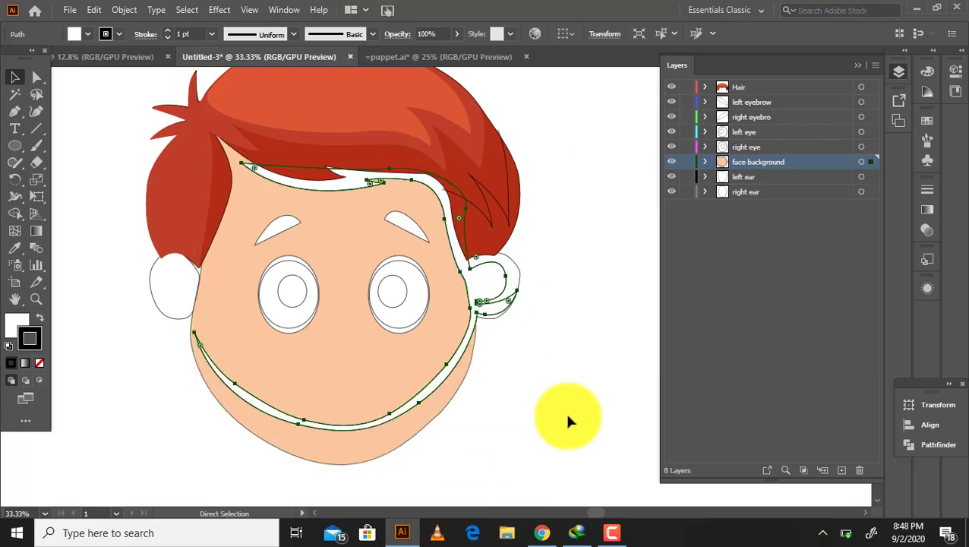
{"action": "key", "text": "v"}
{"action": "key", "text": "a"}
{"action": "scroll", "coordinate": [532, 341], "scroll_direction": "up", "scroll_amount": 1}
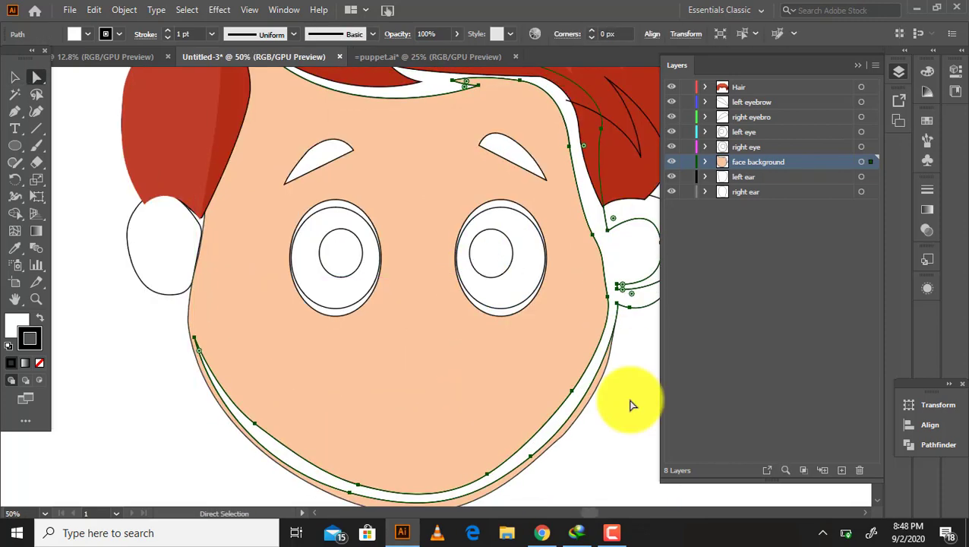
{"action": "scroll", "coordinate": [629, 402], "scroll_direction": "down", "scroll_amount": 1}
Step: Zoom in and reshape the ear's anchors and curve handles
{"action": "key", "text": "ctrl+plus"}
{"action": "left_click", "coordinate": [858, 65]}
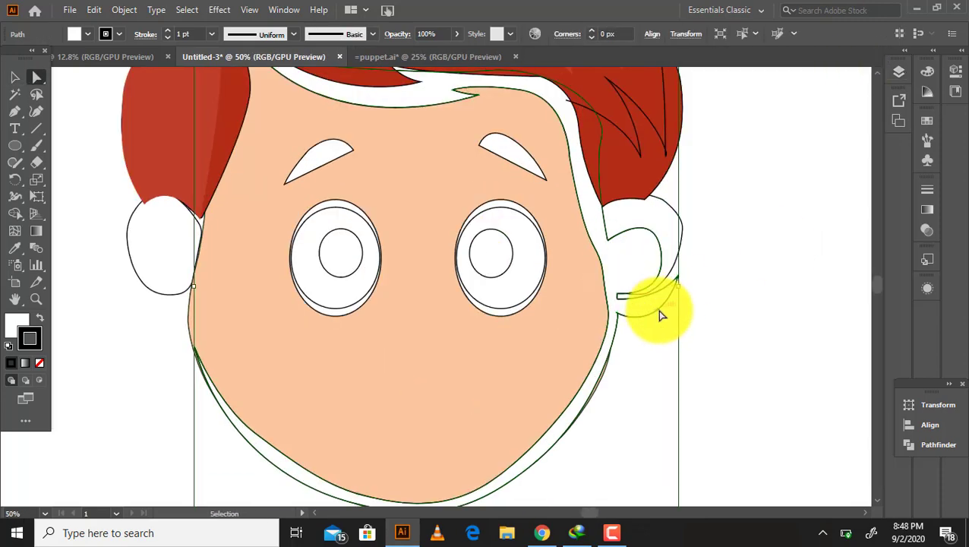
{"action": "key", "text": "ctrl+plus"}
{"action": "left_click_drag", "start_coordinate": [669, 228], "coordinate": [665, 215]}
{"action": "left_click_drag", "start_coordinate": [677, 297], "coordinate": [746, 309]}
{"action": "mouse_move", "coordinate": [678, 314]}
{"action": "left_mouse_down"}
{"action": "mouse_move", "coordinate": [759, 288]}
{"action": "mouse_move", "coordinate": [688, 318]}
{"action": "mouse_move", "coordinate": [729, 318]}
{"action": "left_mouse_up"}
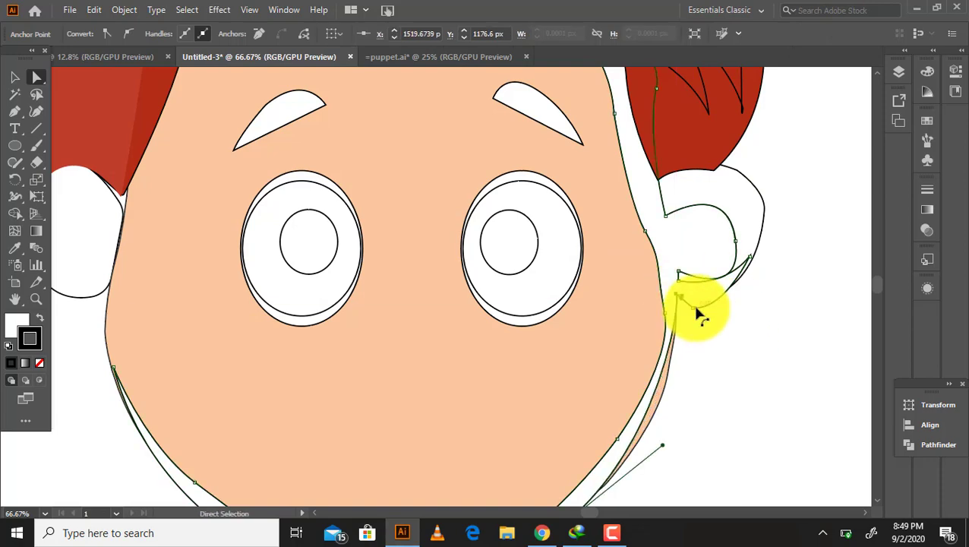
{"action": "mouse_move", "coordinate": [682, 275]}
{"action": "left_mouse_down"}
{"action": "mouse_move", "coordinate": [738, 283]}
{"action": "mouse_move", "coordinate": [678, 298]}
{"action": "left_mouse_up"}
{"action": "scroll", "coordinate": [677, 298], "scroll_direction": "down", "scroll_amount": 3}
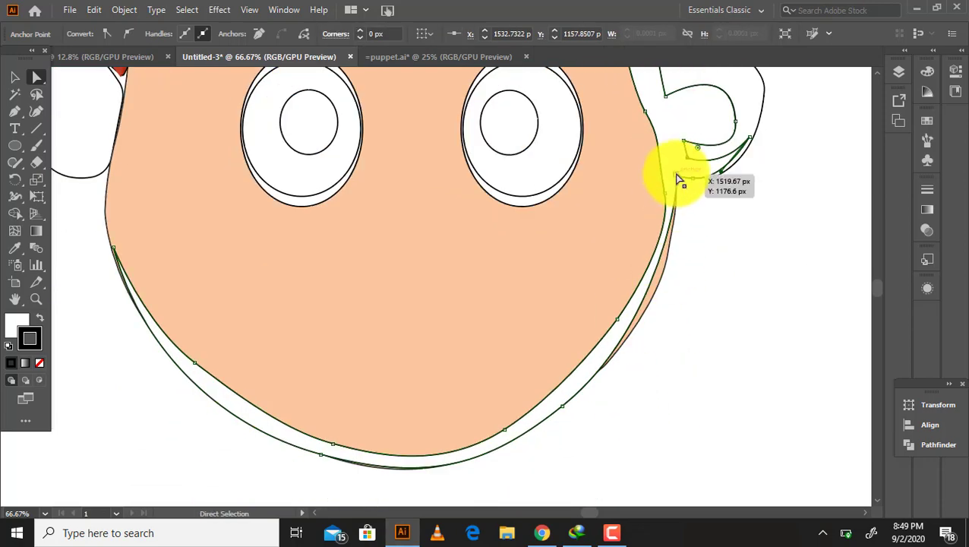
{"action": "left_click_drag", "start_coordinate": [679, 178], "coordinate": [658, 348]}
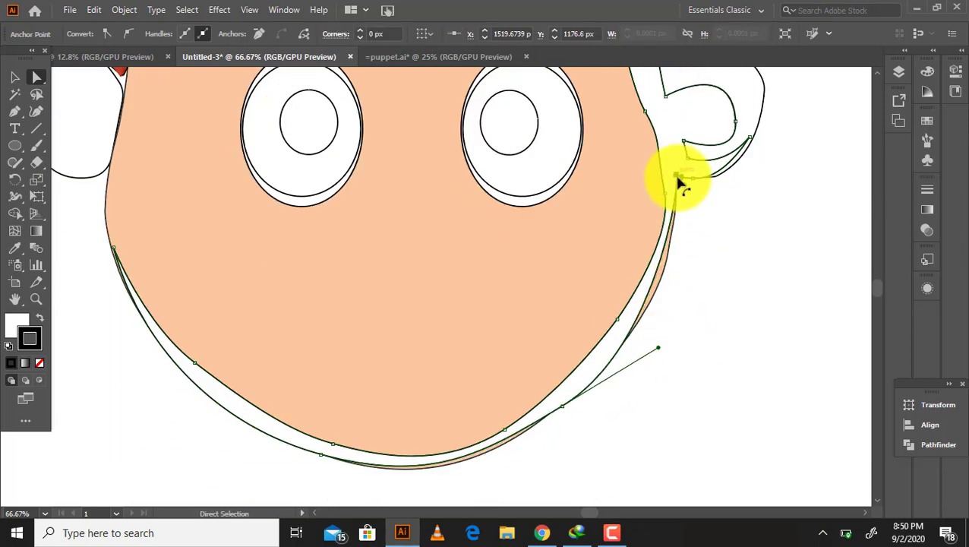
{"action": "key", "text": "ctrl+z"}
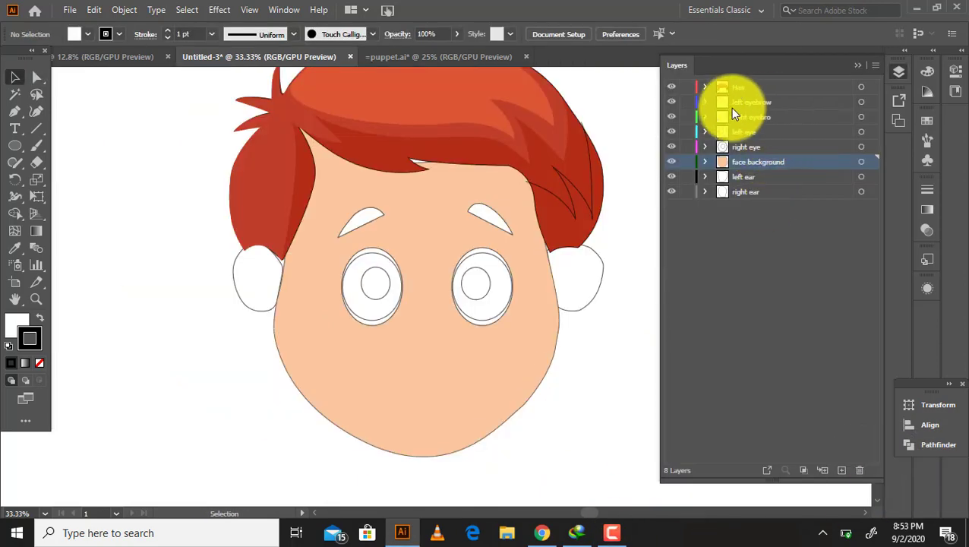
Step: Eyedrop the hair's dark red onto the left and right eyebrows
{"action": "left_click", "coordinate": [751, 102]}
{"action": "left_click", "coordinate": [860, 101]}
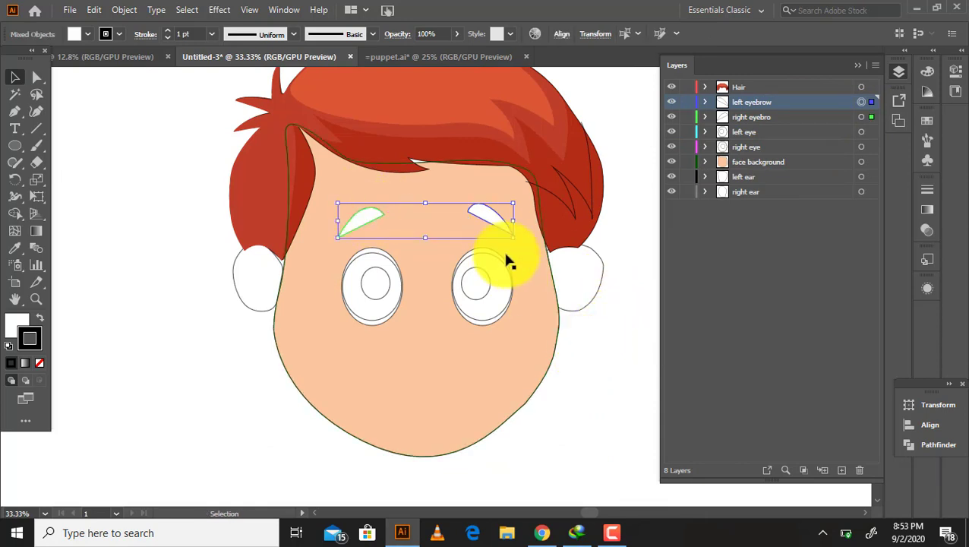
{"action": "left_click", "coordinate": [488, 221]}
{"action": "key", "text": "i"}
{"action": "left_click", "coordinate": [573, 216]}
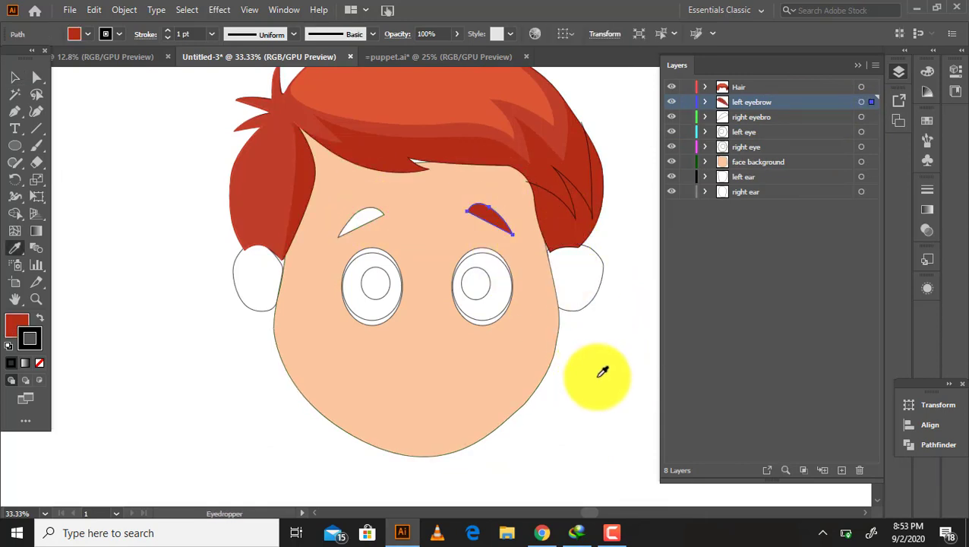
{"action": "key", "text": "a"}
{"action": "left_click", "coordinate": [364, 222]}
{"action": "key", "text": "i"}
{"action": "left_click", "coordinate": [296, 195]}
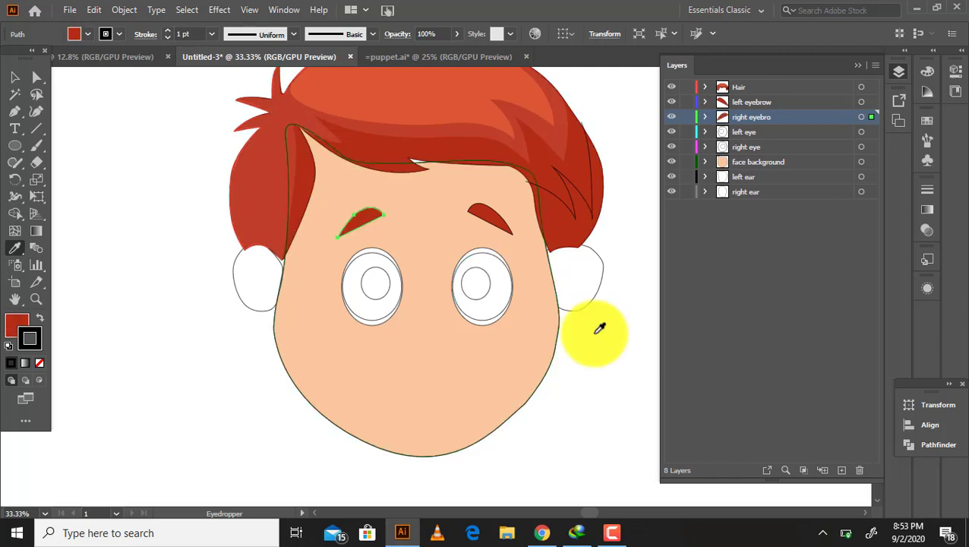
{"action": "key", "text": "a"}
{"action": "left_click", "coordinate": [612, 342]}
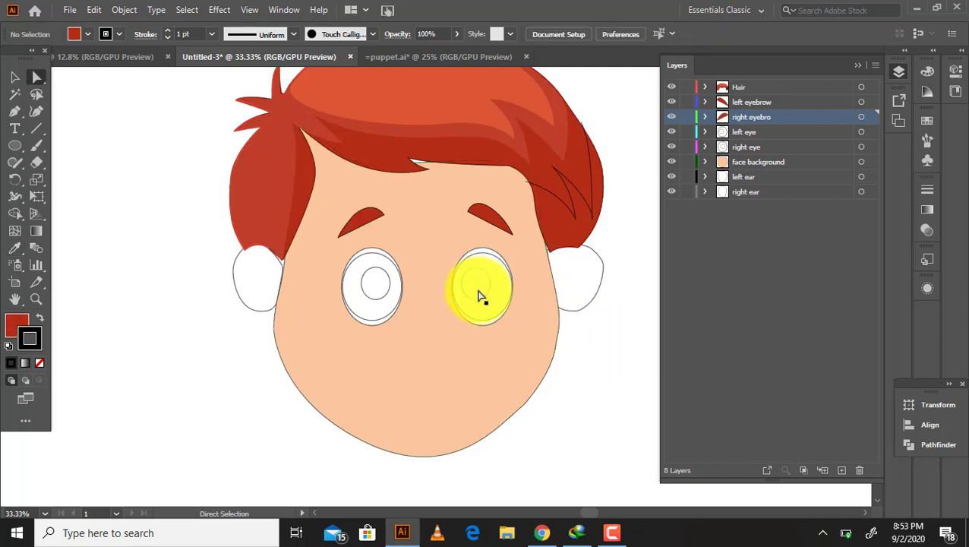
Step: Eyedropper the right pupil's dark fill onto the unfilled left pupil
{"action": "left_click", "coordinate": [480, 296]}
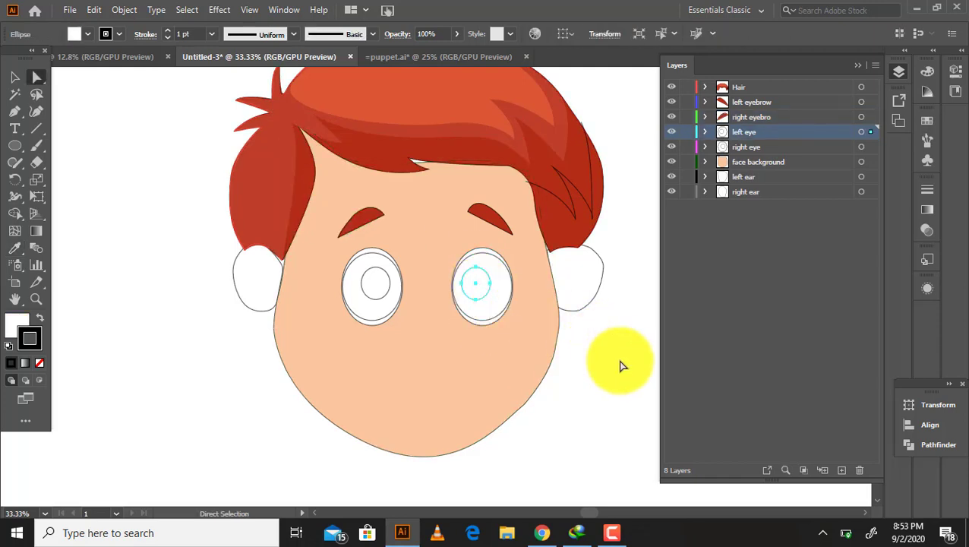
{"action": "left_click", "coordinate": [926, 123]}
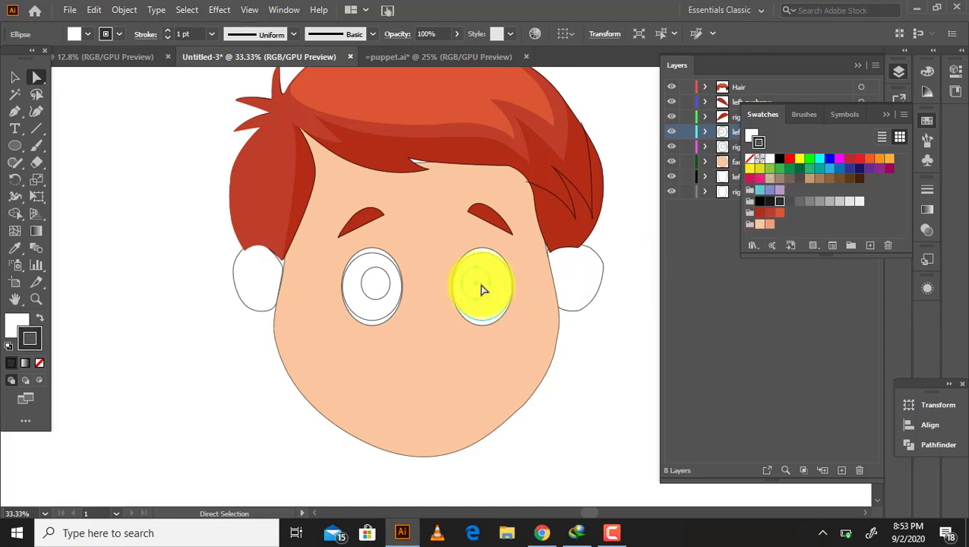
{"action": "left_click", "coordinate": [41, 321]}
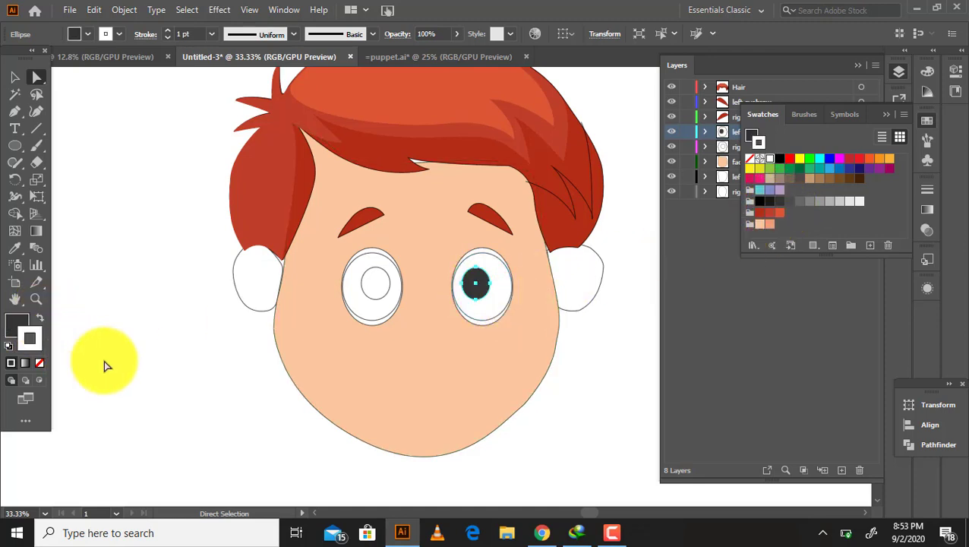
{"action": "left_click", "coordinate": [376, 284]}
{"action": "key", "text": "i"}
{"action": "left_click", "coordinate": [475, 288]}
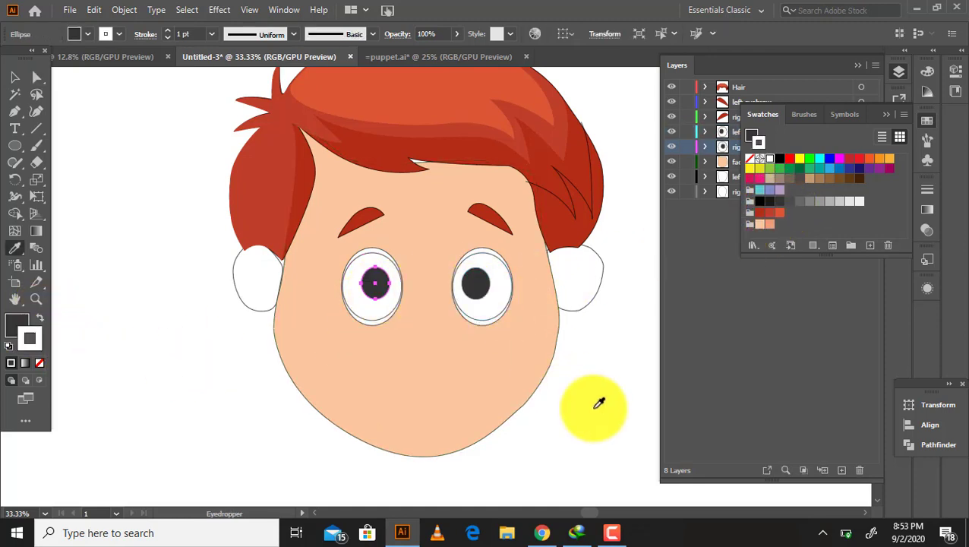
{"action": "left_click", "coordinate": [594, 415]}
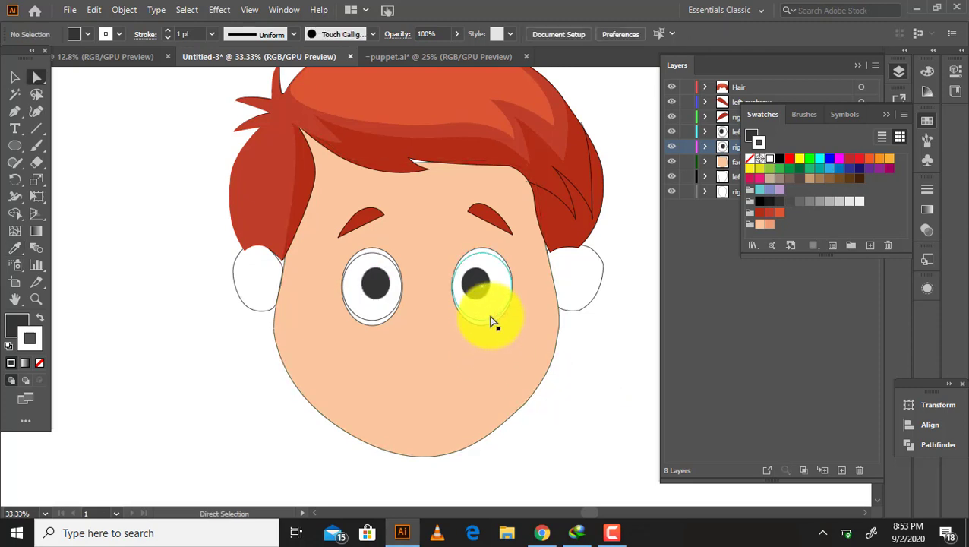
Step: Fill the white of the right eye pale yellow using the Color panel
{"action": "left_click", "coordinate": [489, 316]}
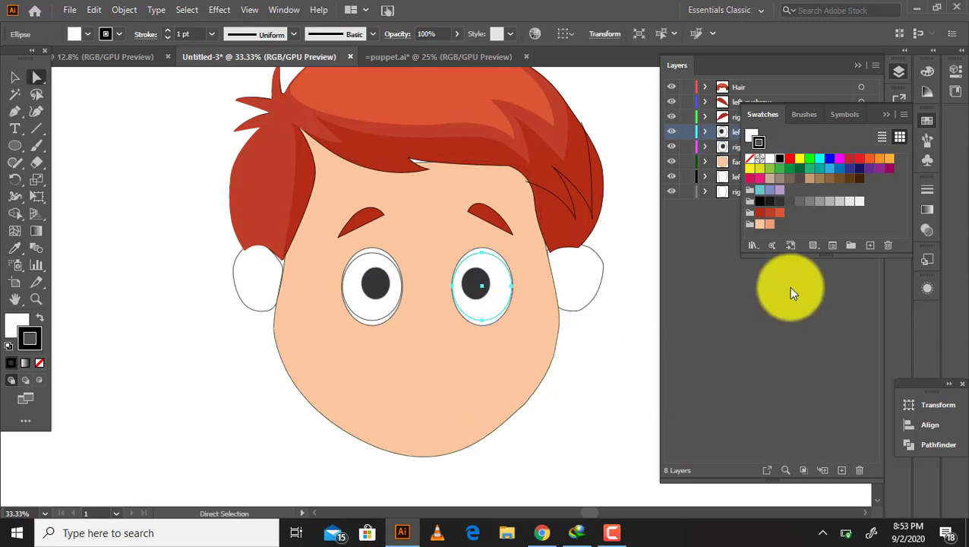
{"action": "left_click", "coordinate": [39, 318]}
{"action": "left_click", "coordinate": [602, 395]}
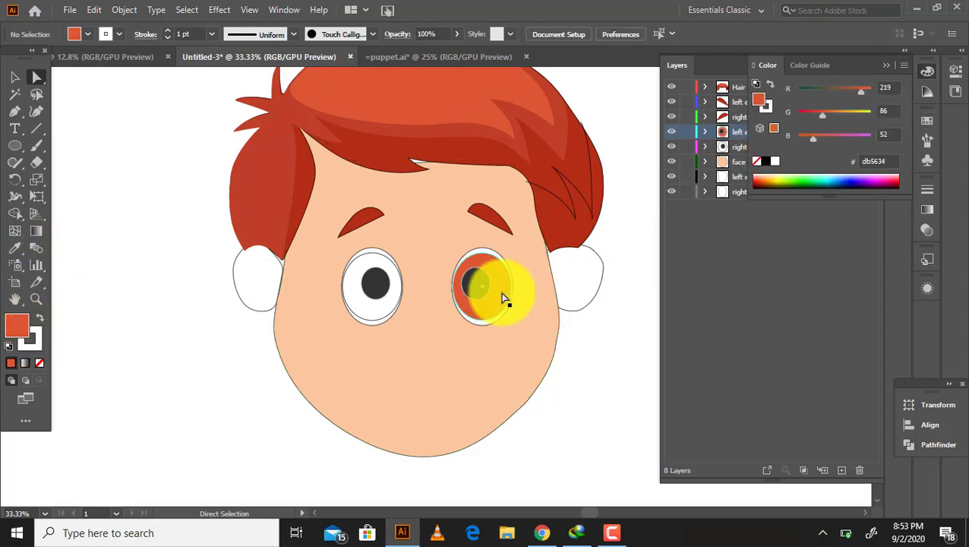
{"action": "left_click", "coordinate": [504, 292]}
{"action": "left_click", "coordinate": [670, 292]}
{"action": "left_click", "coordinate": [783, 180]}
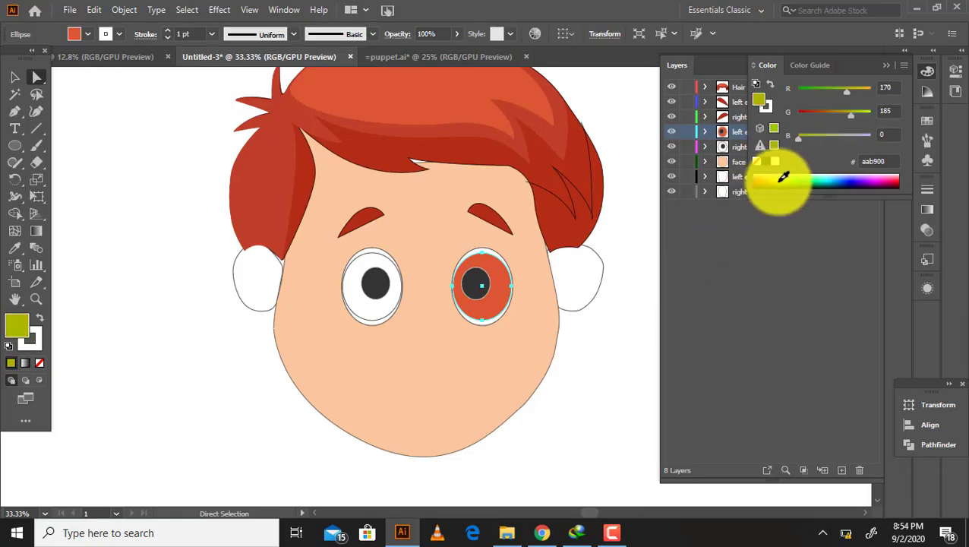
{"action": "left_click", "coordinate": [780, 177]}
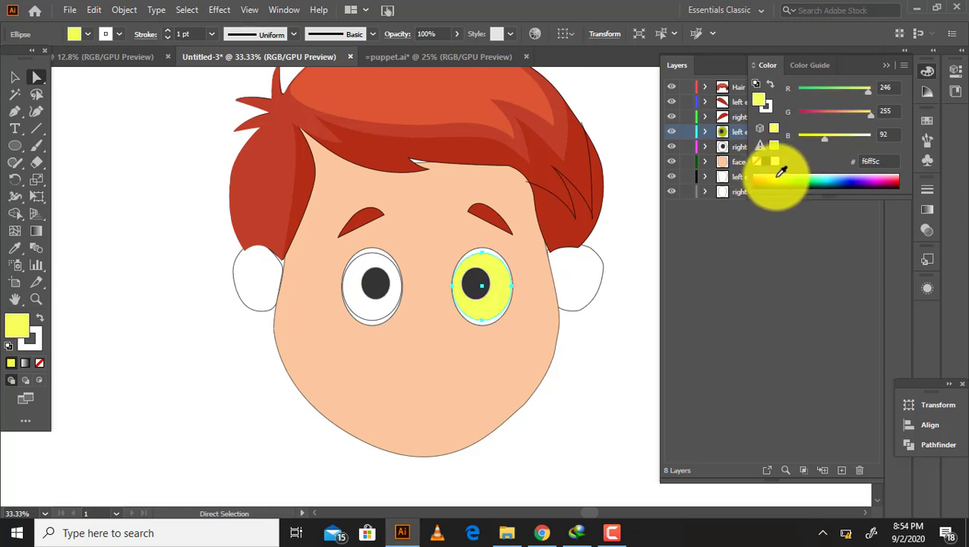
{"action": "left_click", "coordinate": [612, 366]}
Step: Eyedropper the pale yellow fill onto the left eye and clear the selection
{"action": "left_click", "coordinate": [365, 321]}
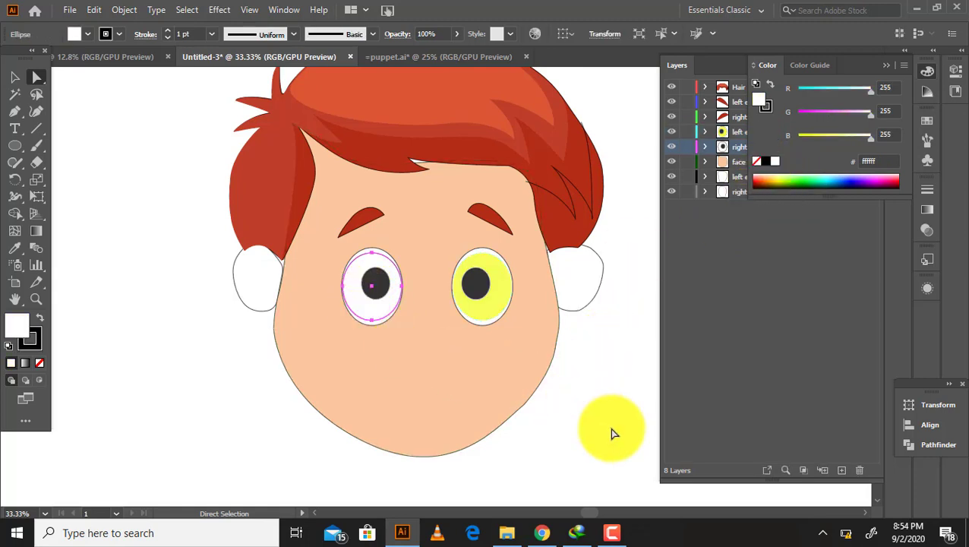
{"action": "key", "text": "i"}
{"action": "left_click", "coordinate": [501, 307]}
{"action": "key", "text": "a"}
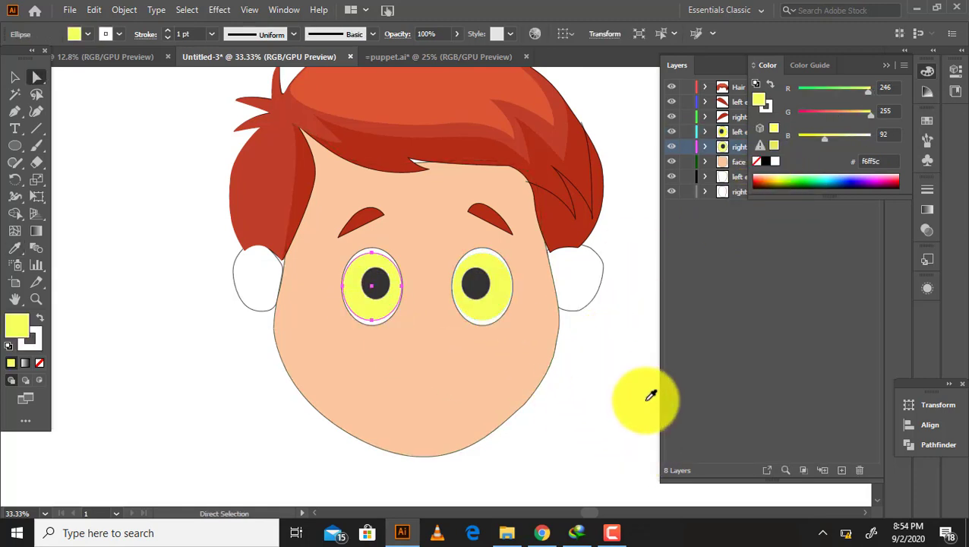
{"action": "left_click", "coordinate": [644, 397]}
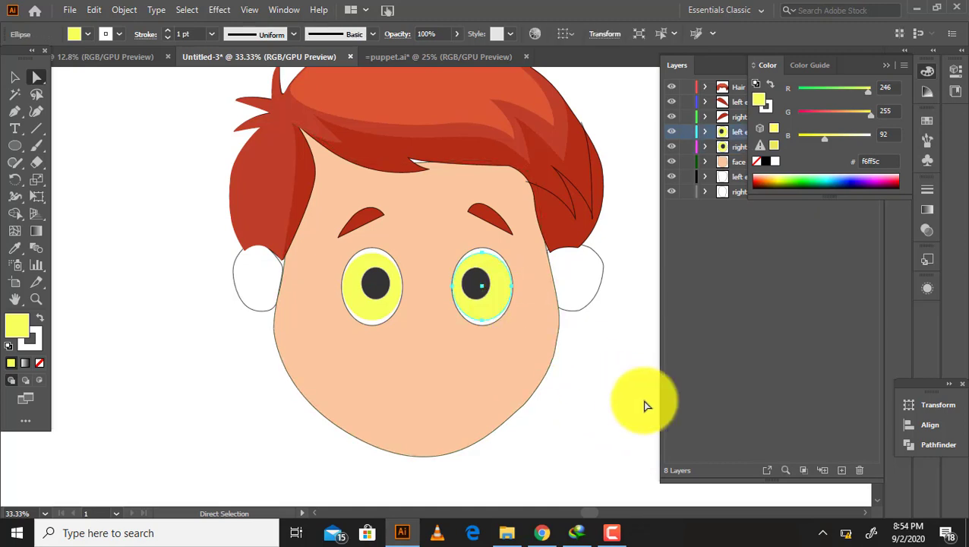
{"action": "left_click", "coordinate": [644, 401]}
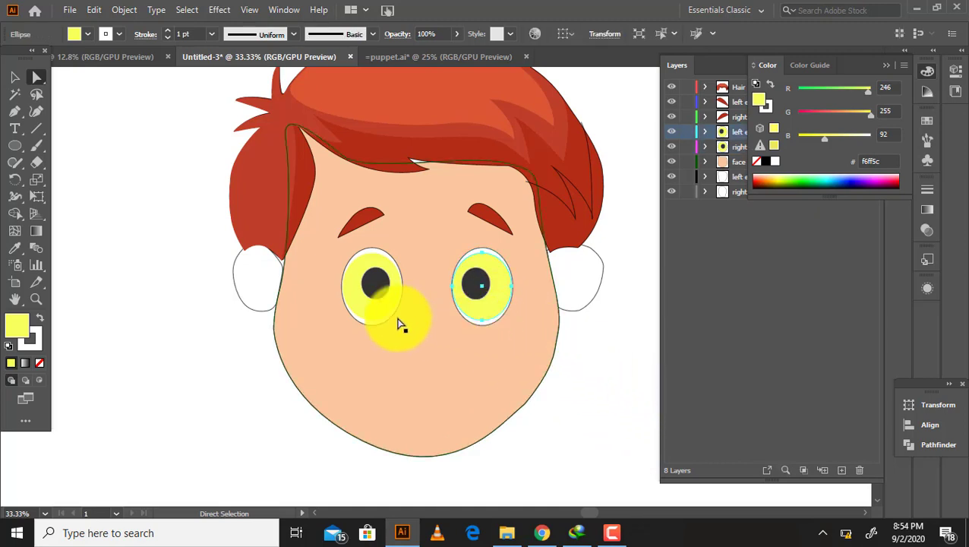
{"action": "left_click", "coordinate": [886, 64]}
Step: Eyedropper the face's peach skin colour onto both ears
{"action": "left_click", "coordinate": [638, 297]}
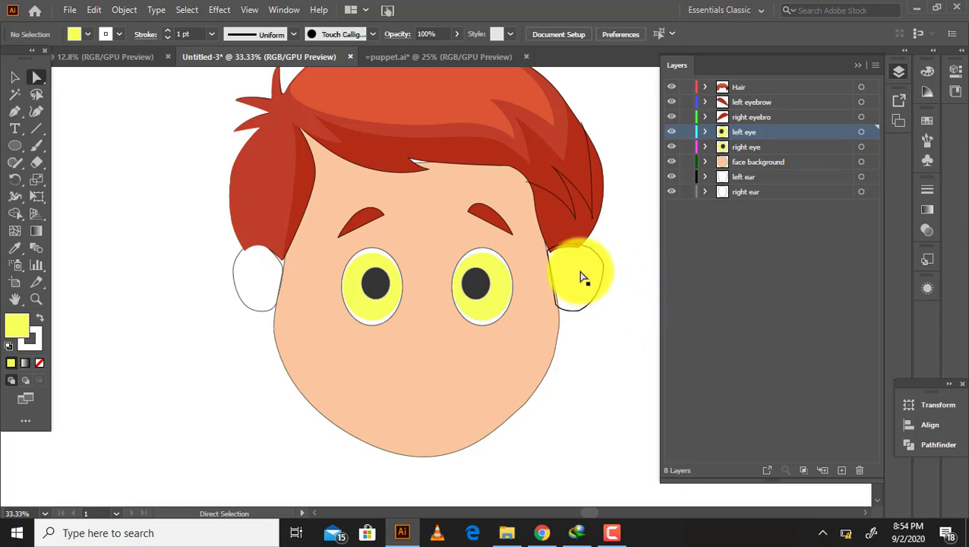
{"action": "left_click", "coordinate": [594, 287]}
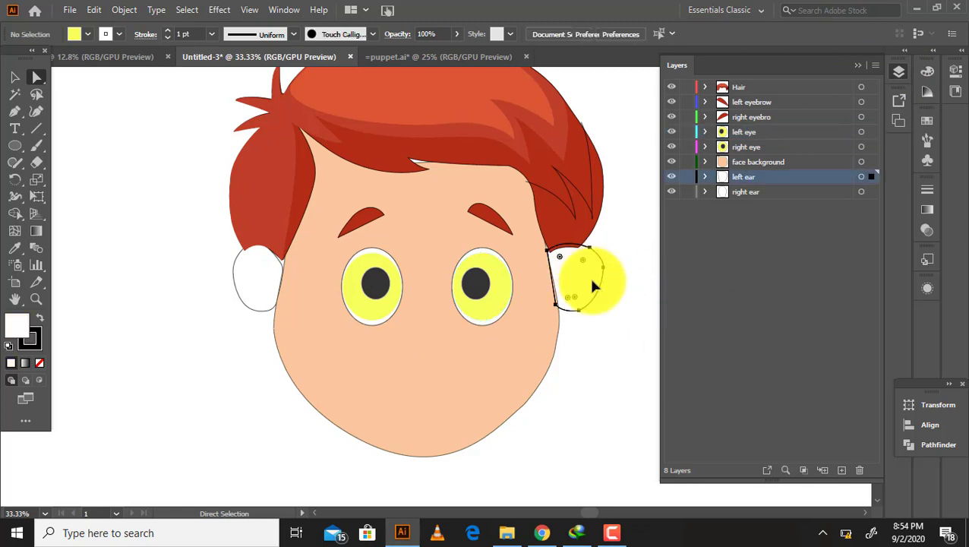
{"action": "left_click", "coordinate": [266, 275], "text": "shift"}
{"action": "key", "text": "i"}
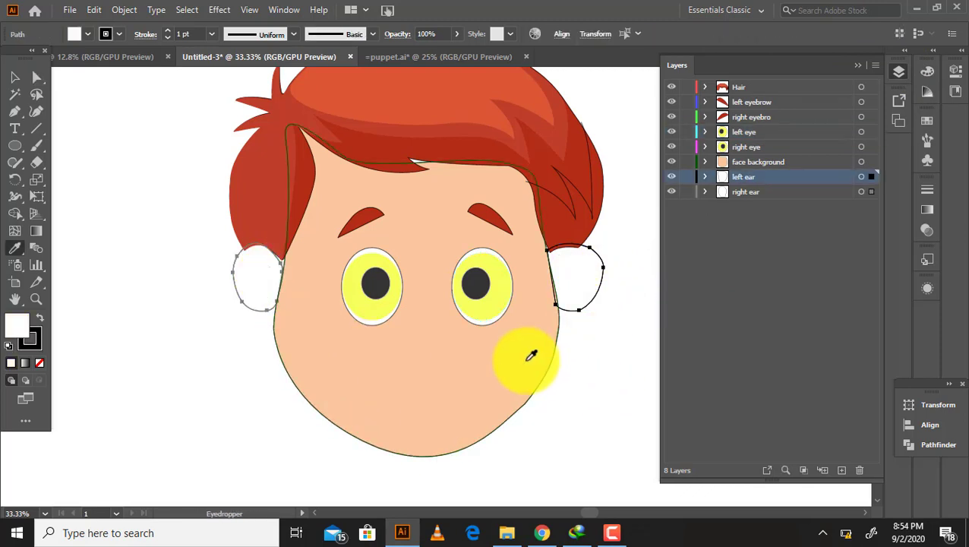
{"action": "left_click", "coordinate": [524, 354]}
{"action": "left_click", "coordinate": [596, 384]}
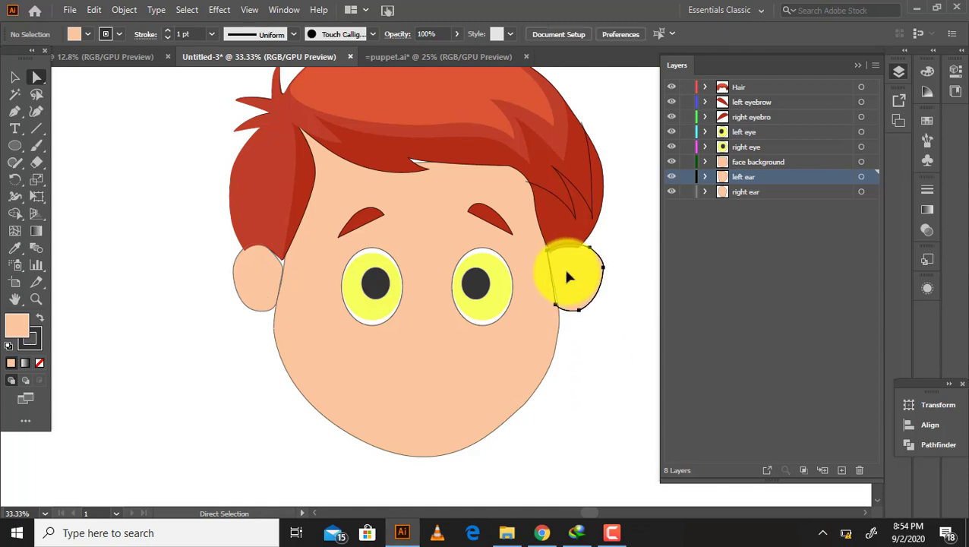
Step: Drag the right ear up and inward against the head, and nudge the left ear right
{"action": "left_click_drag", "start_coordinate": [566, 273], "coordinate": [573, 303]}
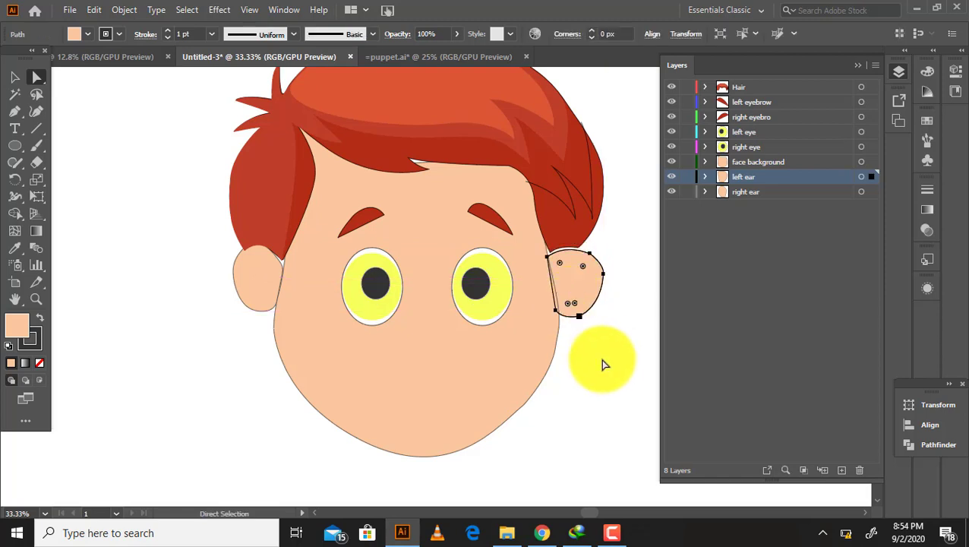
{"action": "left_click", "coordinate": [567, 245]}
{"action": "left_click", "coordinate": [258, 280]}
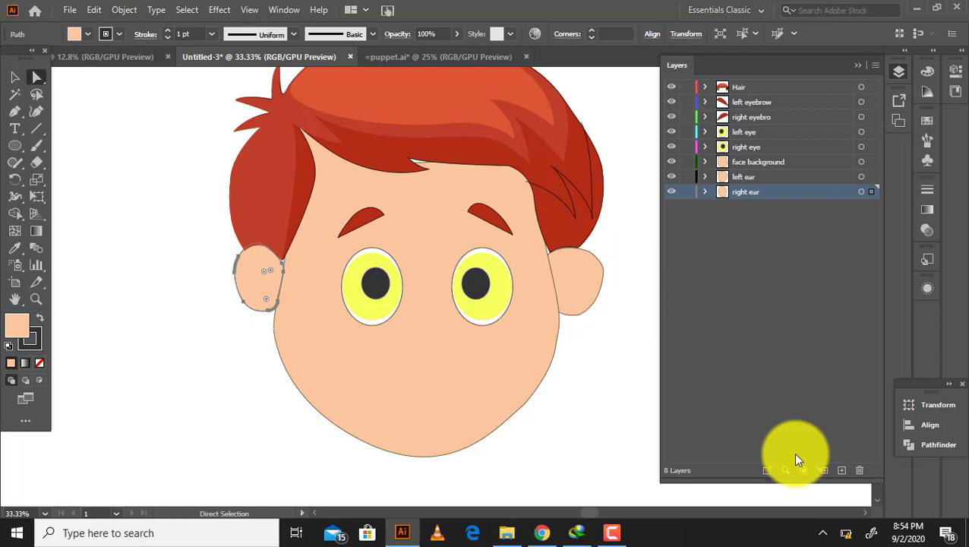
{"action": "key", "text": "Right"}
{"action": "key", "text": "Right"}
{"action": "key", "text": "Right"}
{"action": "key", "text": "Right"}
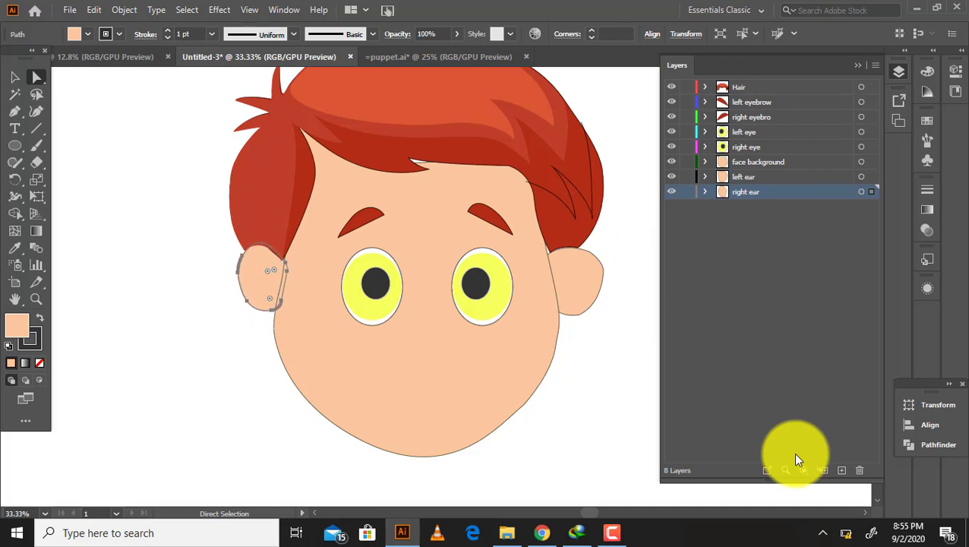
{"action": "left_click", "coordinate": [610, 418]}
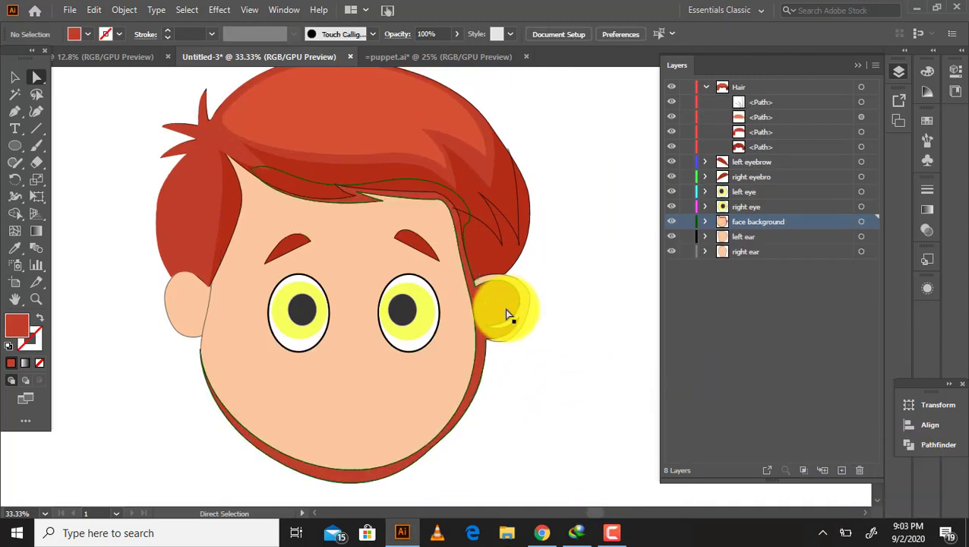
Step: Recolour the face shadow shape with a salmon swatch
{"action": "left_click", "coordinate": [927, 120]}
{"action": "left_click", "coordinate": [770, 224]}
{"action": "left_click", "coordinate": [621, 319]}
{"action": "left_click", "coordinate": [927, 119]}
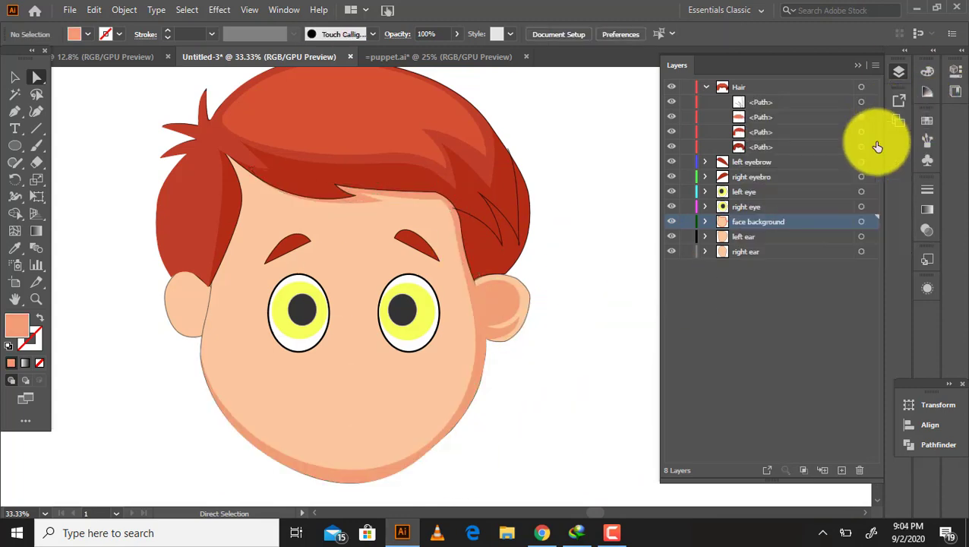
Step: Deselect the face path and collapse the Hair layer's contents
{"action": "left_click", "coordinate": [706, 221]}
{"action": "left_click", "coordinate": [870, 243]}
{"action": "key", "text": "ctrl+shift+a"}
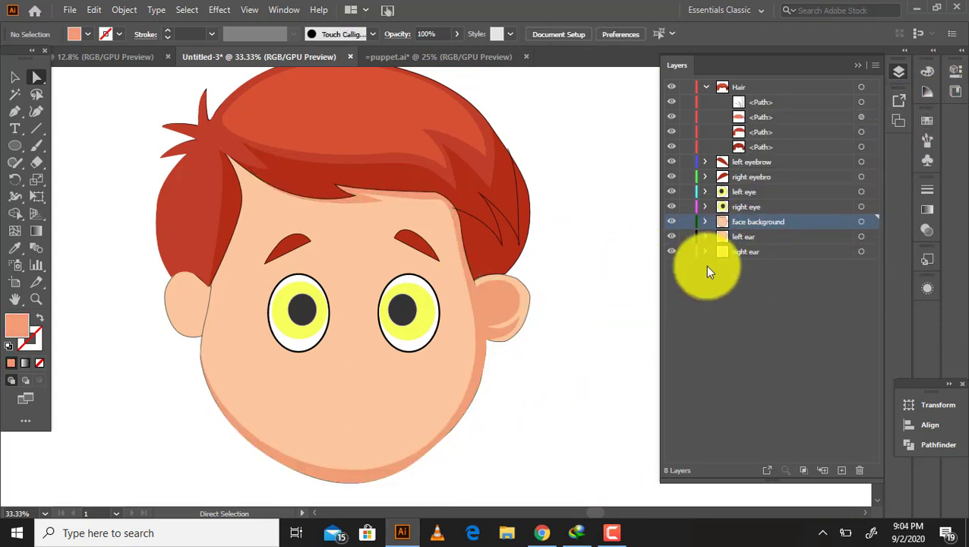
{"action": "left_click", "coordinate": [707, 87]}
{"action": "left_click", "coordinate": [723, 251]}
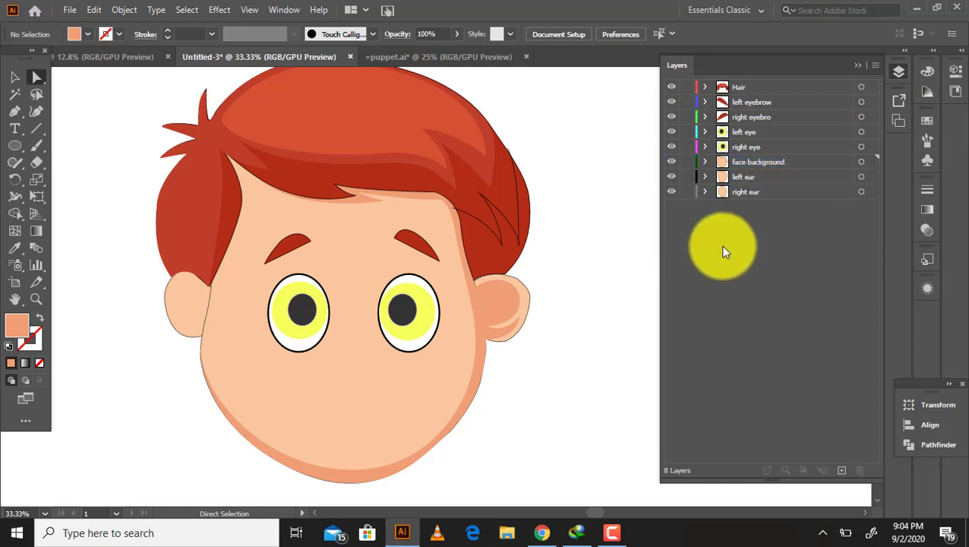
{"action": "left_click", "coordinate": [543, 532]}
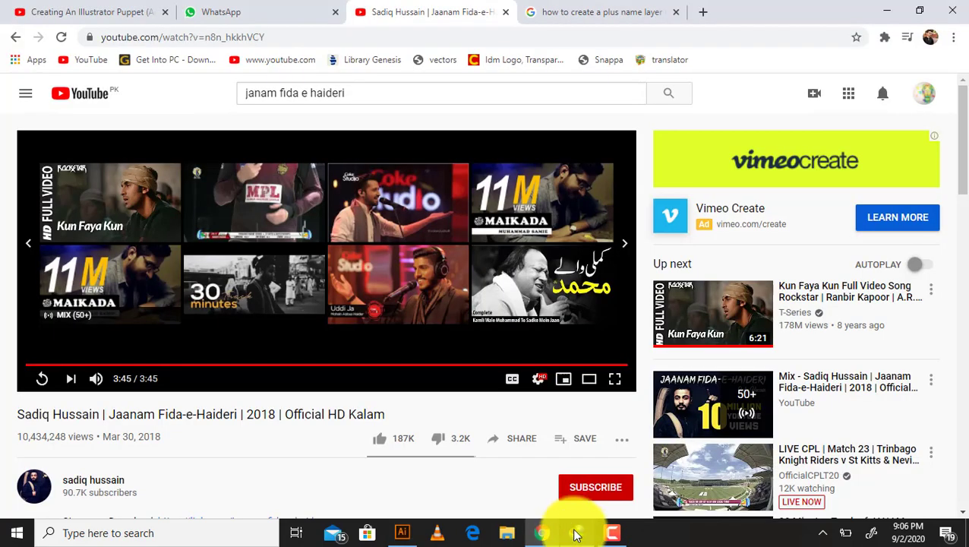
{"action": "left_click", "coordinate": [750, 134]}
Step: Duplicate the eye ellipse and cut away its lower half with a rectangle in Shape Builder
{"action": "left_click", "coordinate": [414, 343]}
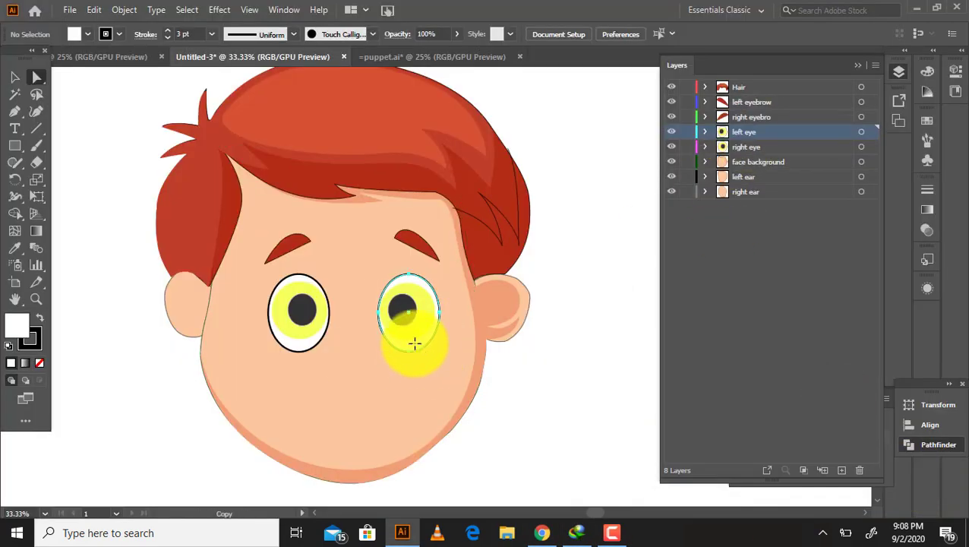
{"action": "mouse_move", "coordinate": [414, 343]}
{"action": "left_mouse_down"}
{"action": "mouse_move", "coordinate": [576, 359]}
{"action": "mouse_move", "coordinate": [185, 392]}
{"action": "left_mouse_up"}
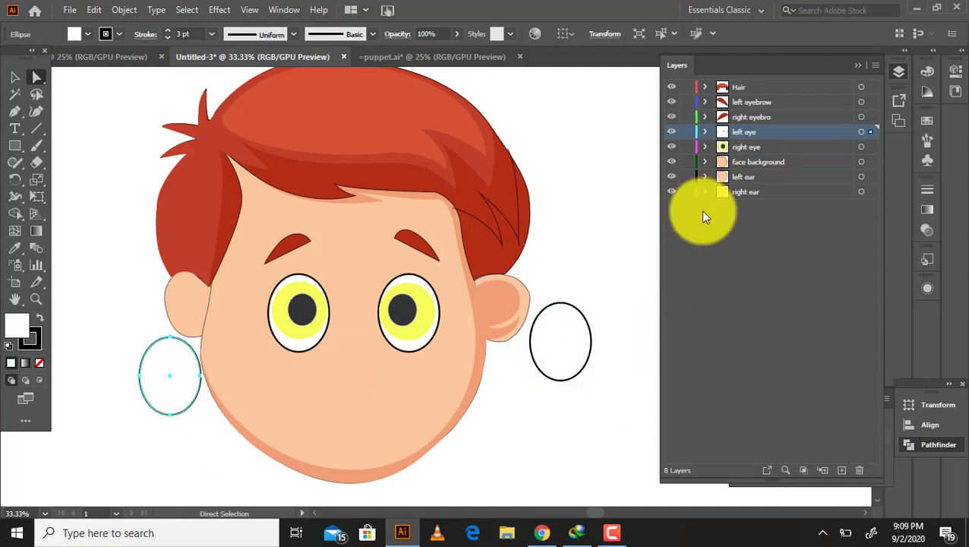
{"action": "left_click", "coordinate": [704, 131]}
{"action": "left_click_drag", "start_coordinate": [805, 186], "coordinate": [794, 221]}
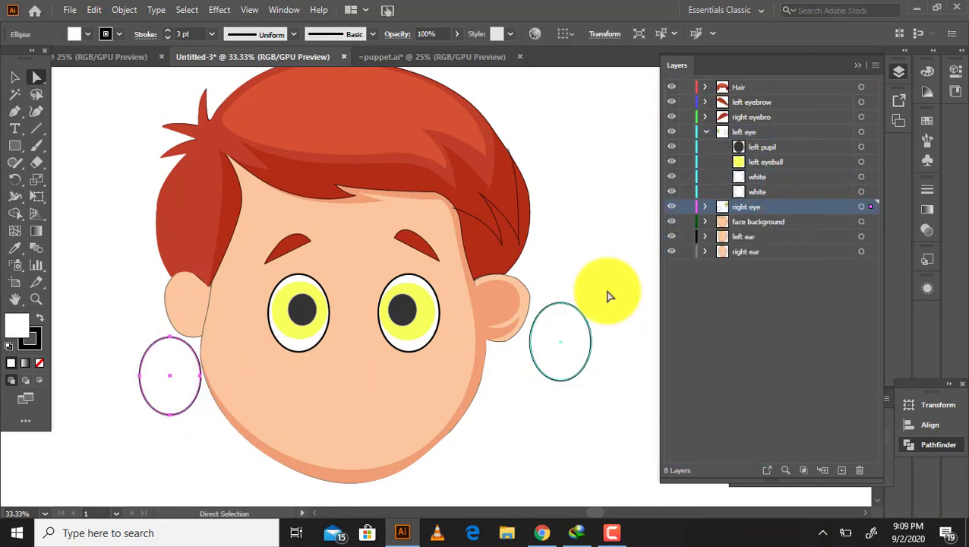
{"action": "left_click", "coordinate": [575, 377]}
{"action": "key", "text": "m"}
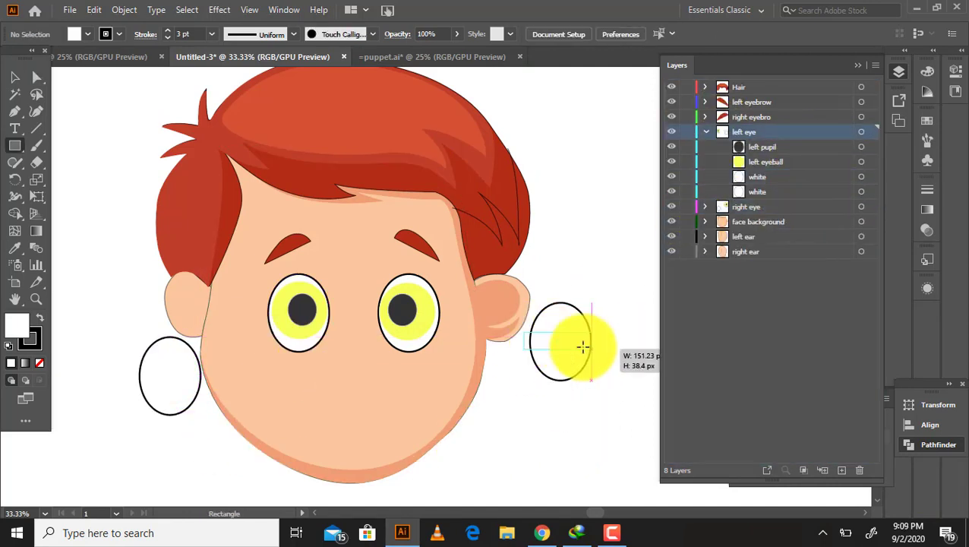
{"action": "left_click_drag", "start_coordinate": [523, 332], "coordinate": [602, 400]}
{"action": "left_click_drag", "start_coordinate": [595, 237], "coordinate": [547, 426]}
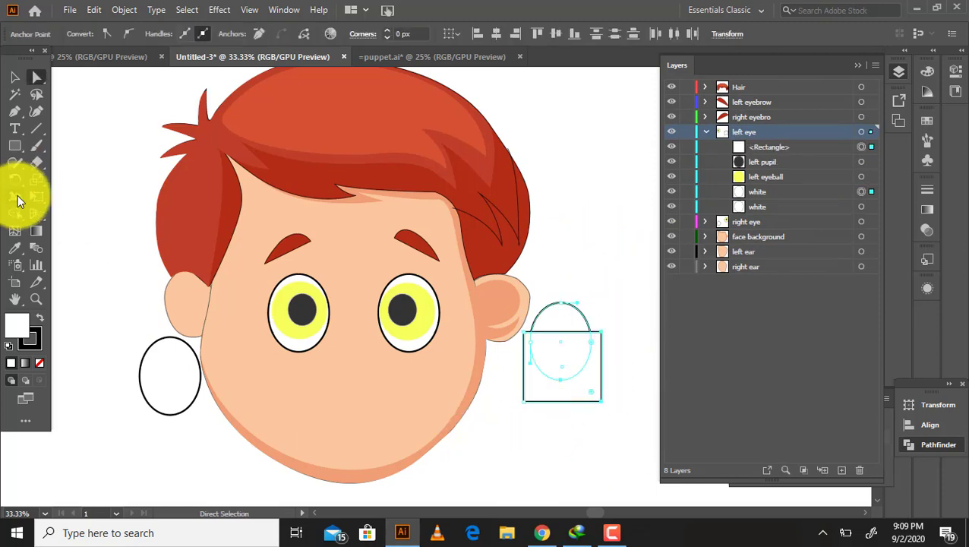
{"action": "left_click", "coordinate": [15, 213]}
{"action": "mouse_move", "coordinate": [562, 391]}
{"action": "left_mouse_down"}
{"action": "mouse_move", "coordinate": [563, 357]}
{"action": "mouse_move", "coordinate": [578, 425]}
{"action": "mouse_move", "coordinate": [194, 448]}
{"action": "left_mouse_up"}
{"action": "key", "text": "a"}
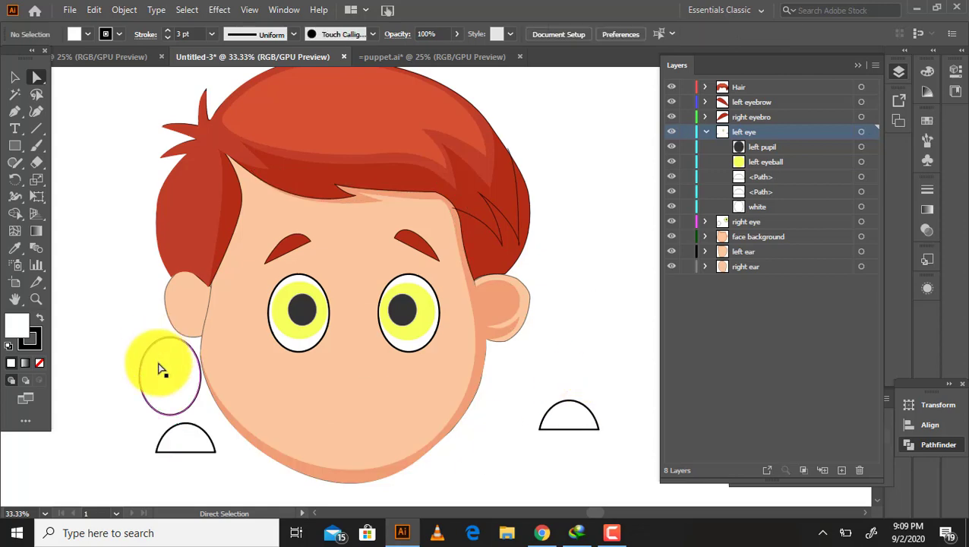
Step: Delete the leftover ellipse and place the half-ellipse lids over the eyes in their layers
{"action": "left_click", "coordinate": [162, 372]}
{"action": "key", "text": "Delete"}
{"action": "left_click", "coordinate": [871, 176]}
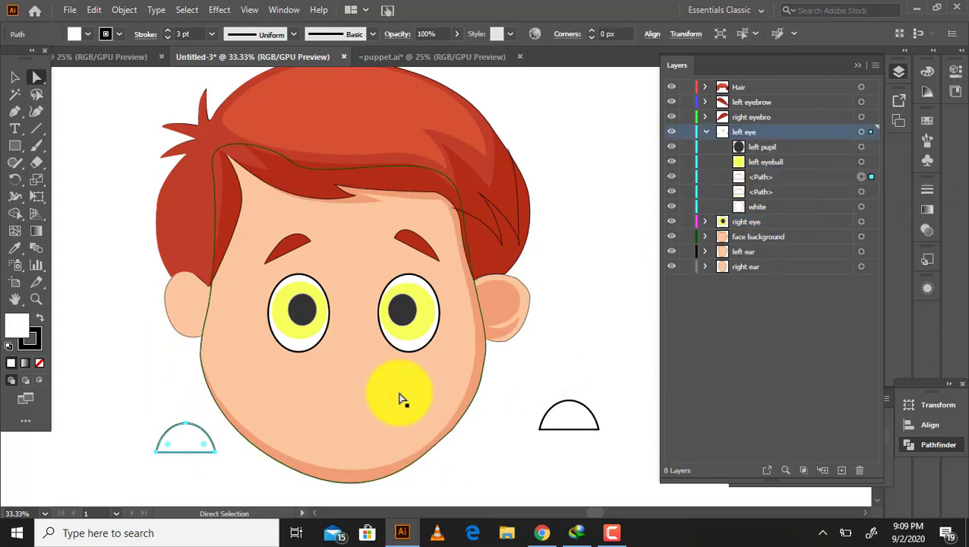
{"action": "mouse_move", "coordinate": [184, 443]}
{"action": "left_mouse_down"}
{"action": "mouse_move", "coordinate": [377, 401]}
{"action": "mouse_move", "coordinate": [161, 395]}
{"action": "left_mouse_up"}
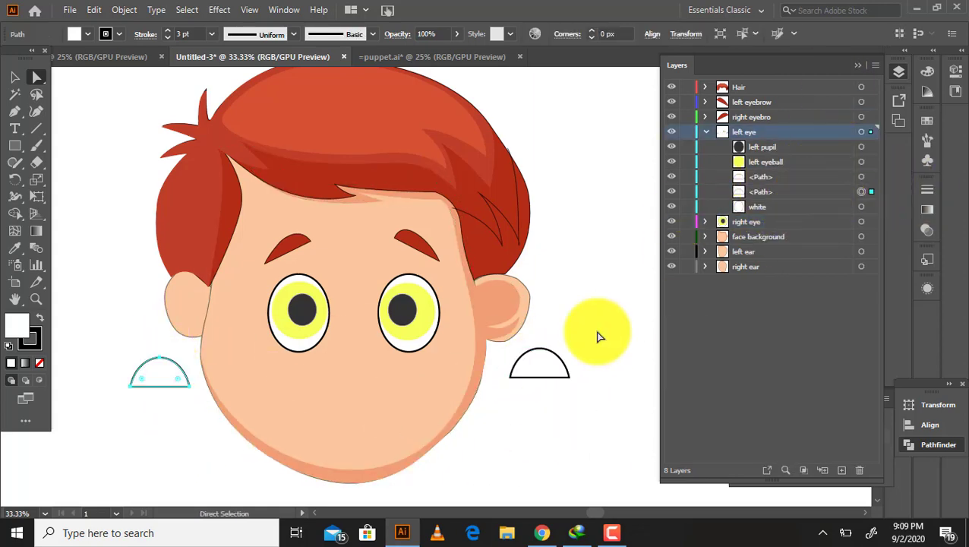
{"action": "left_click_drag", "start_coordinate": [761, 191], "coordinate": [742, 242]}
{"action": "left_click", "coordinate": [792, 133]}
{"action": "mouse_move", "coordinate": [541, 362]}
{"action": "left_mouse_down"}
{"action": "mouse_move", "coordinate": [411, 285]}
{"action": "mouse_move", "coordinate": [299, 302]}
{"action": "left_mouse_up"}
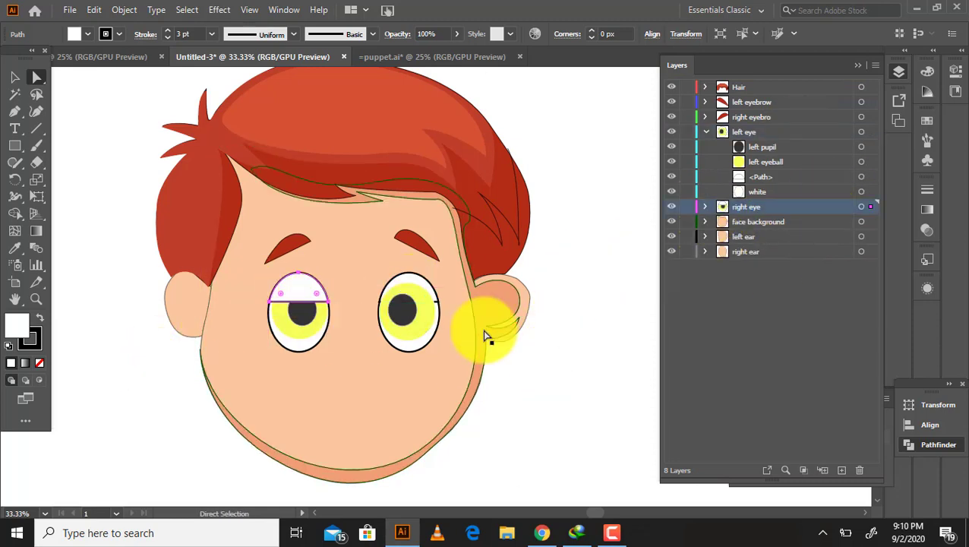
{"action": "left_click", "coordinate": [585, 281]}
Step: Move each lid path to the top of its eye group and name both 'lid'
{"action": "left_click", "coordinate": [706, 131]}
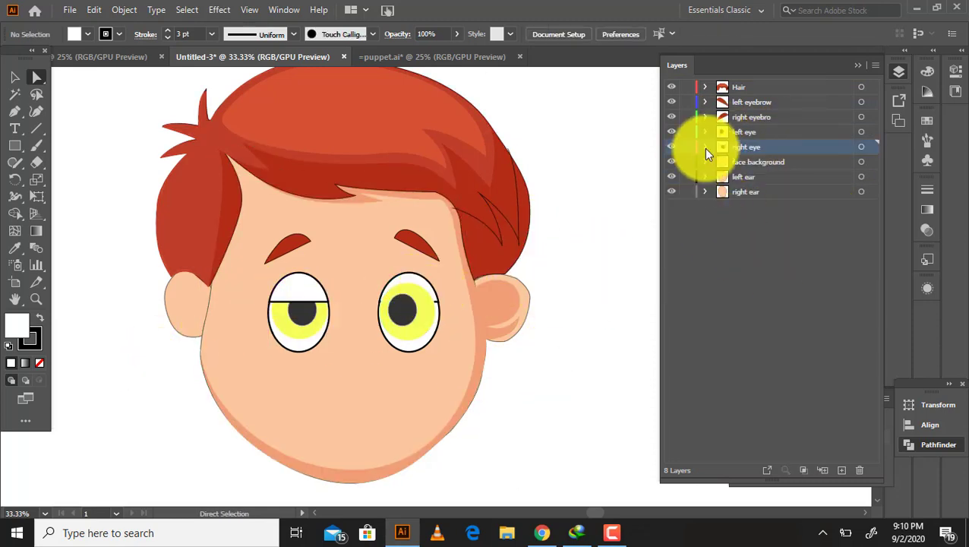
{"action": "left_click", "coordinate": [705, 131]}
{"action": "left_click_drag", "start_coordinate": [778, 183], "coordinate": [784, 145]}
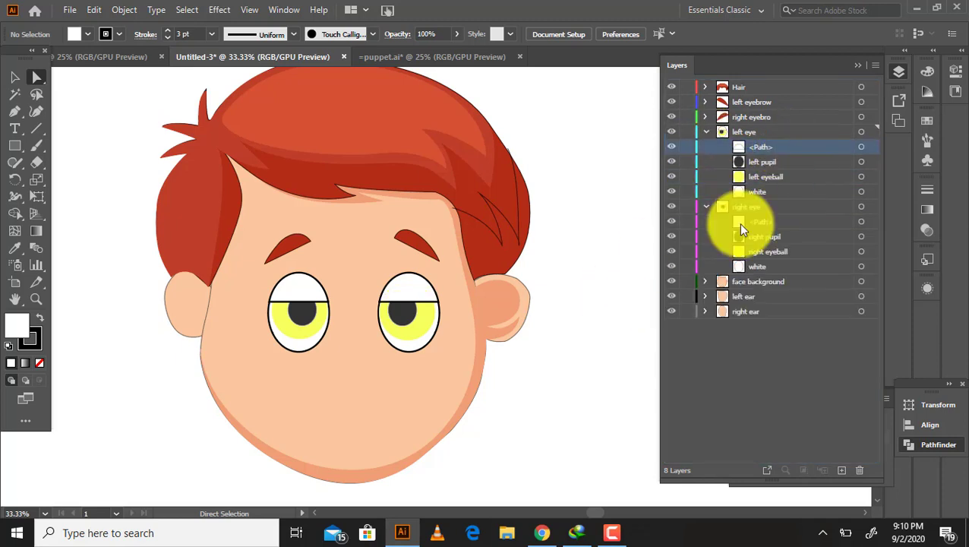
{"action": "double_click", "coordinate": [790, 150]}
{"action": "type", "text": "lid"}
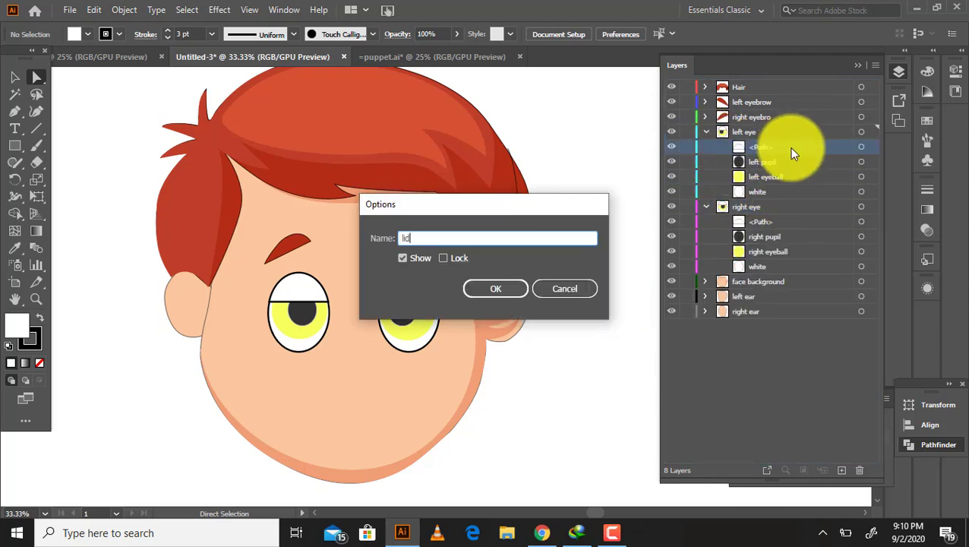
{"action": "key", "text": "Return"}
{"action": "double_click", "coordinate": [787, 221]}
{"action": "type", "text": "lid"}
{"action": "key", "text": "Return"}
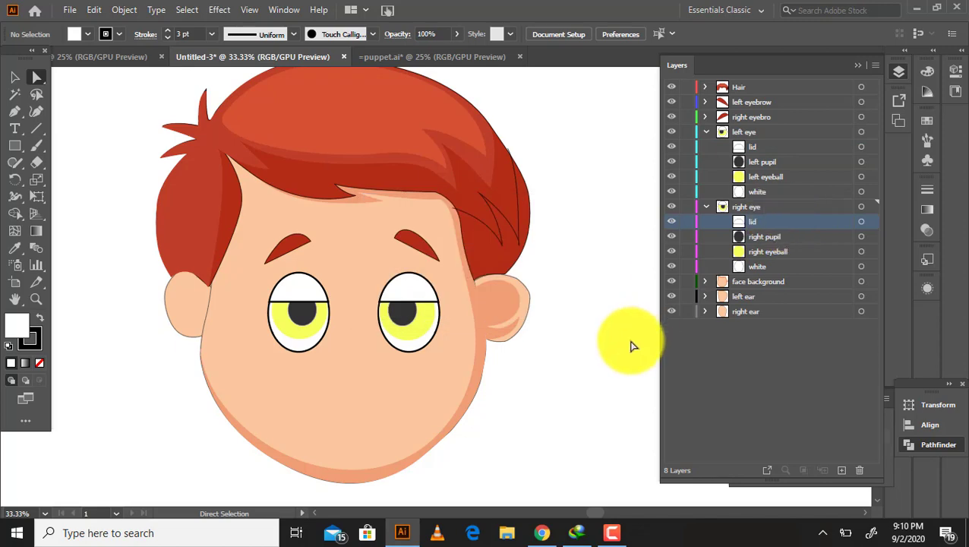
{"action": "left_click", "coordinate": [706, 207]}
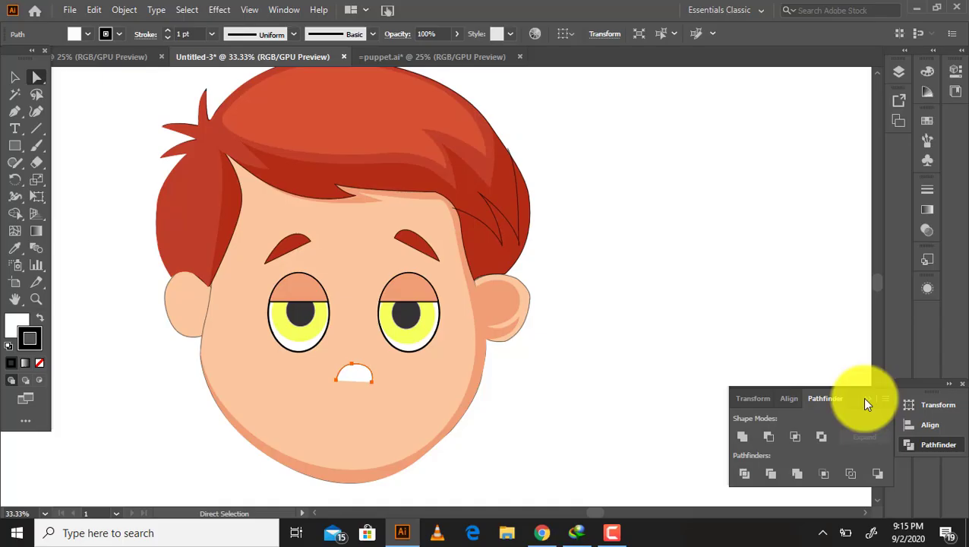
Step: Give the nose no fill and a 4 pt stroke
{"action": "key", "text": "F7"}
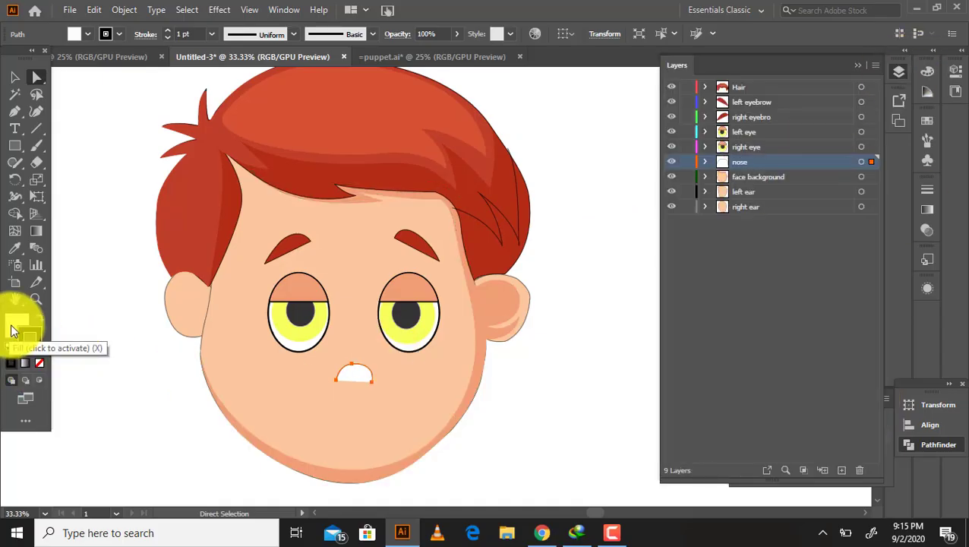
{"action": "left_click", "coordinate": [40, 363]}
{"action": "left_click", "coordinate": [927, 228]}
{"action": "left_click", "coordinate": [795, 187]}
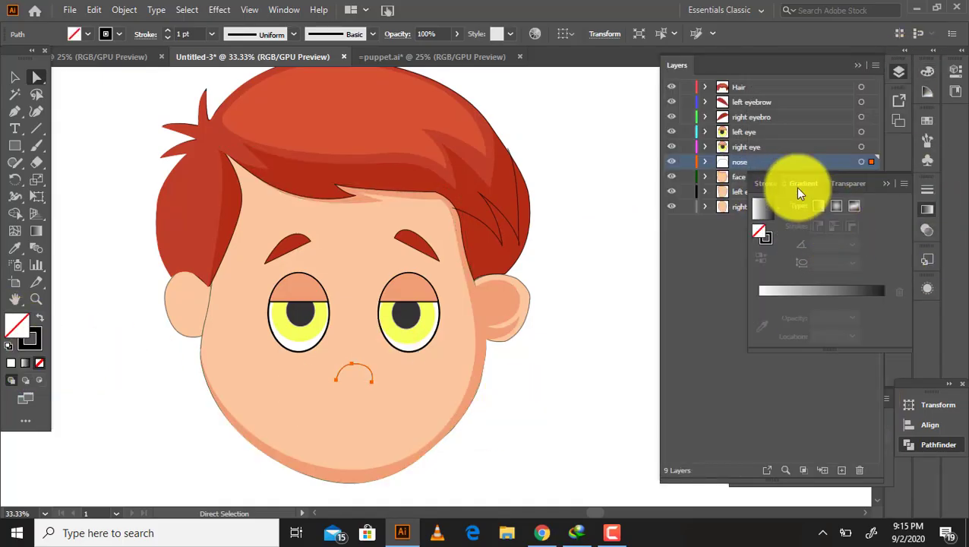
{"action": "left_click", "coordinate": [765, 184]}
{"action": "left_click", "coordinate": [785, 202]}
{"action": "left_click", "coordinate": [786, 202]}
{"action": "left_click", "coordinate": [785, 202]}
{"action": "left_click", "coordinate": [558, 387]}
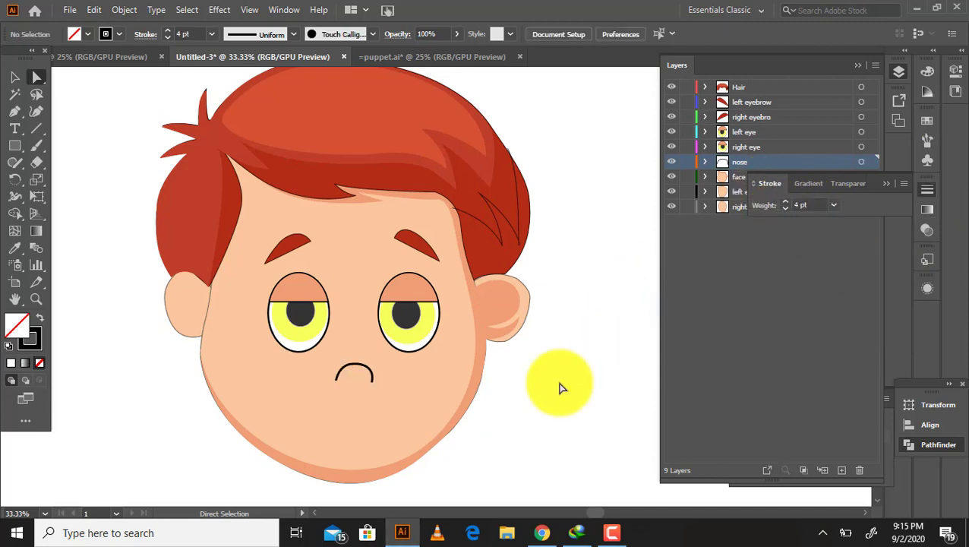
Step: Add a new layer above the left eyebrow, then undo it
{"action": "left_click", "coordinate": [770, 104]}
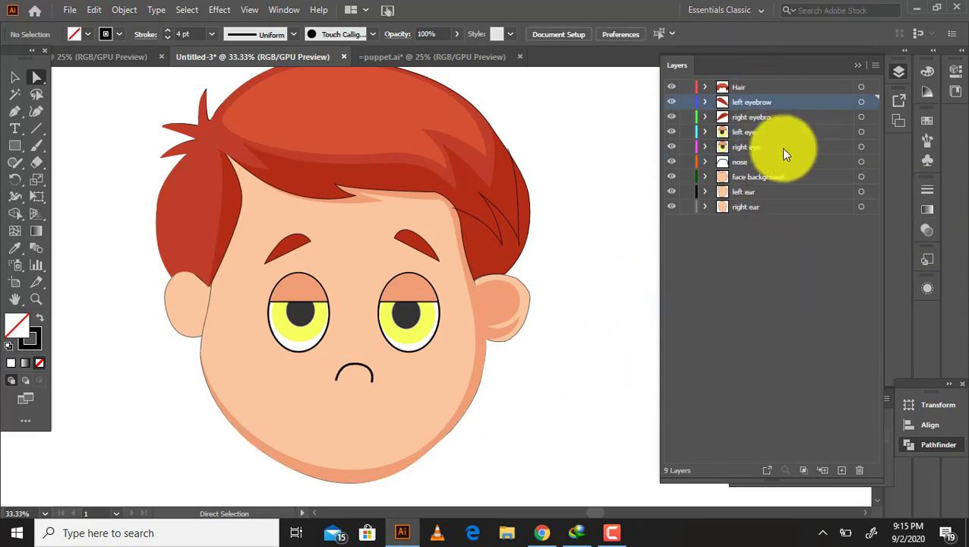
{"action": "left_click", "coordinate": [842, 470]}
{"action": "key", "text": "ctrl+z"}
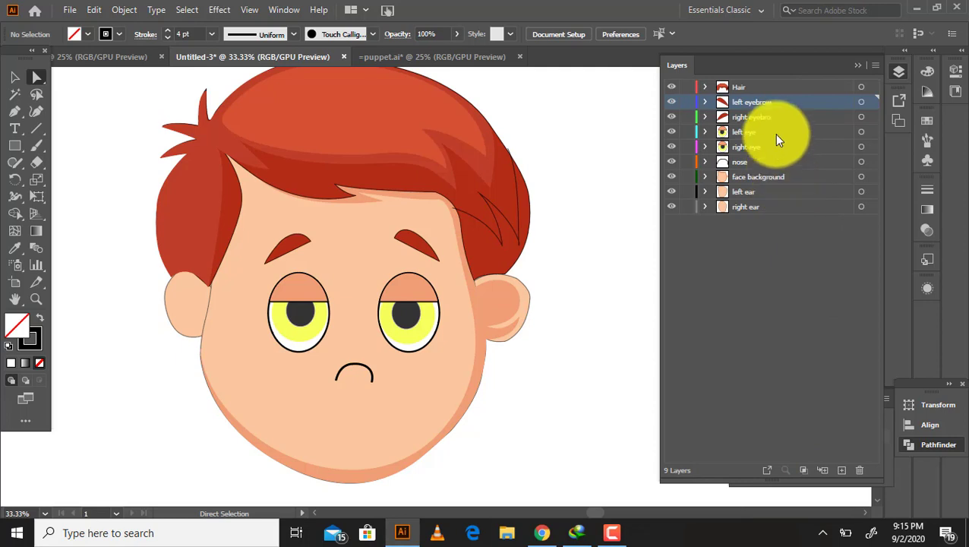
Step: Add a new layer above Hair named 'mouth'
{"action": "left_click", "coordinate": [835, 86]}
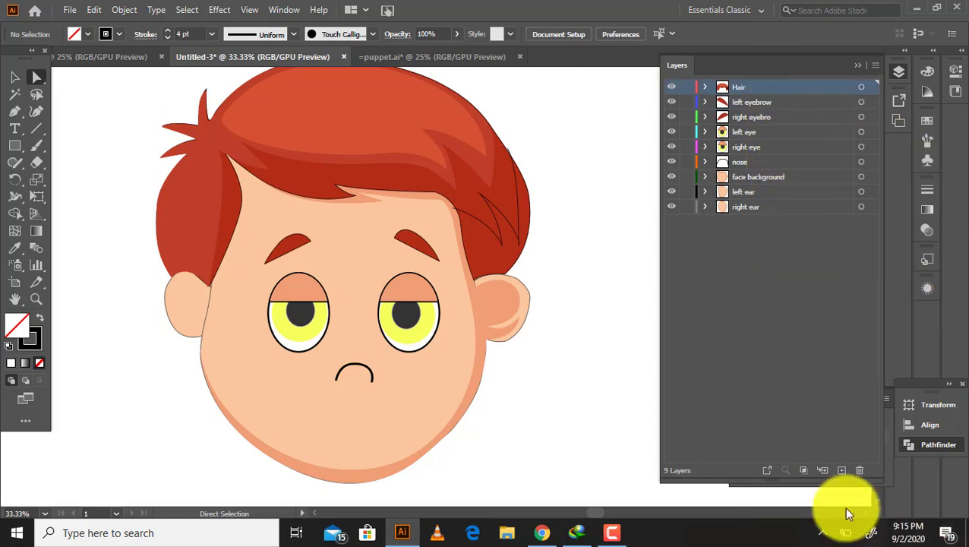
{"action": "left_click", "coordinate": [842, 470]}
{"action": "double_click", "coordinate": [809, 89]}
{"action": "type", "text": "mouth"}
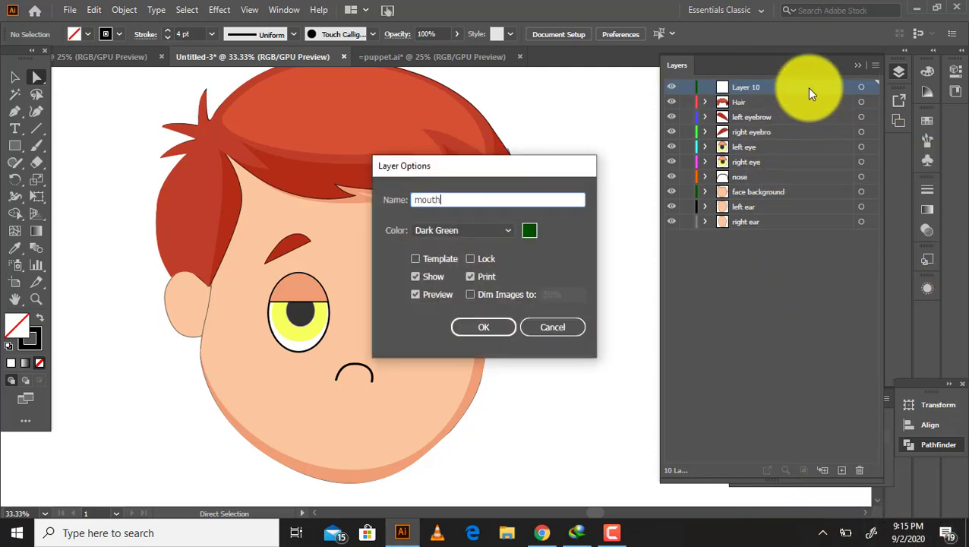
{"action": "key", "text": "Return"}
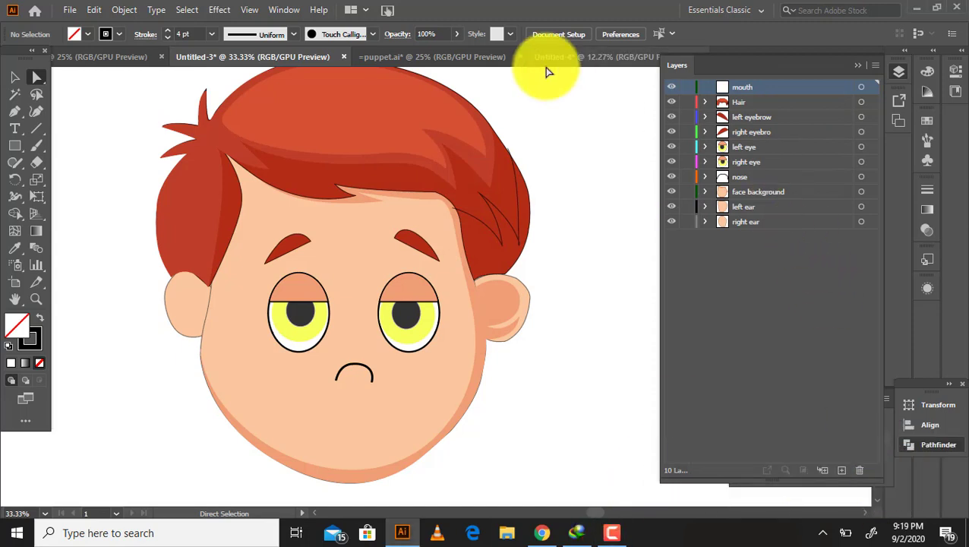
Step: Select and copy all mouth viseme artwork in Untitled-4, then return to Untitled-3
{"action": "left_click", "coordinate": [597, 57]}
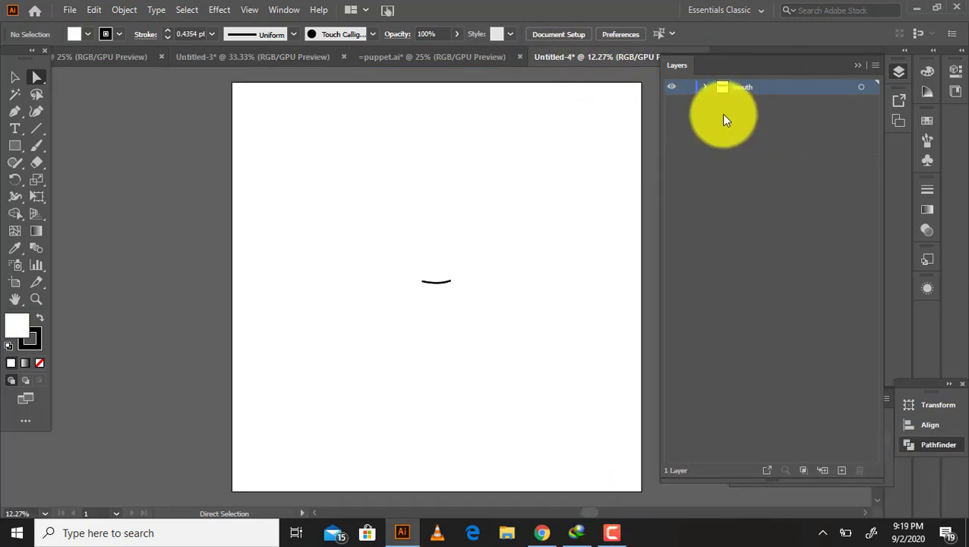
{"action": "left_click", "coordinate": [706, 86]}
{"action": "left_click_drag", "start_coordinate": [380, 222], "coordinate": [492, 347]}
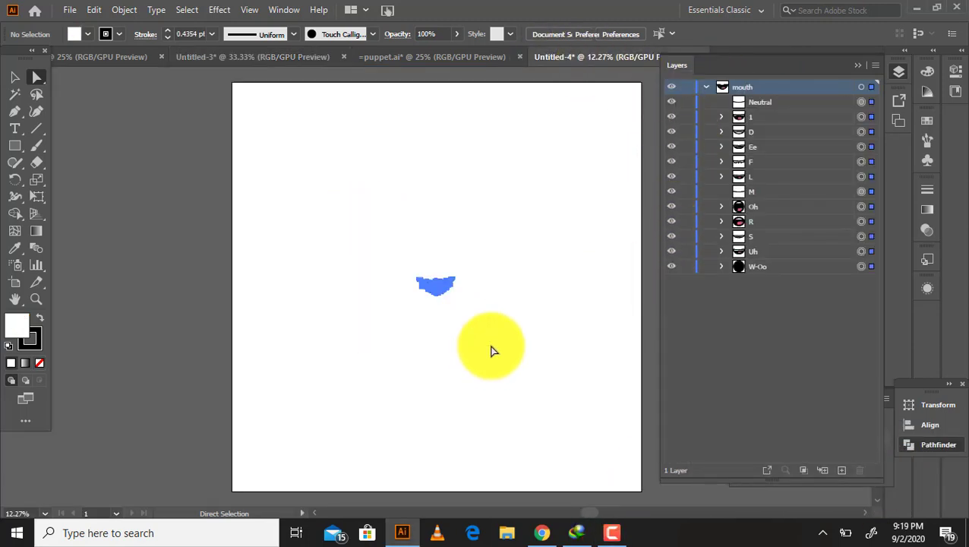
{"action": "left_click", "coordinate": [253, 56]}
Step: Paste the mouth artwork into the mouth layer, deleting a misplaced first paste
{"action": "left_click", "coordinate": [372, 420]}
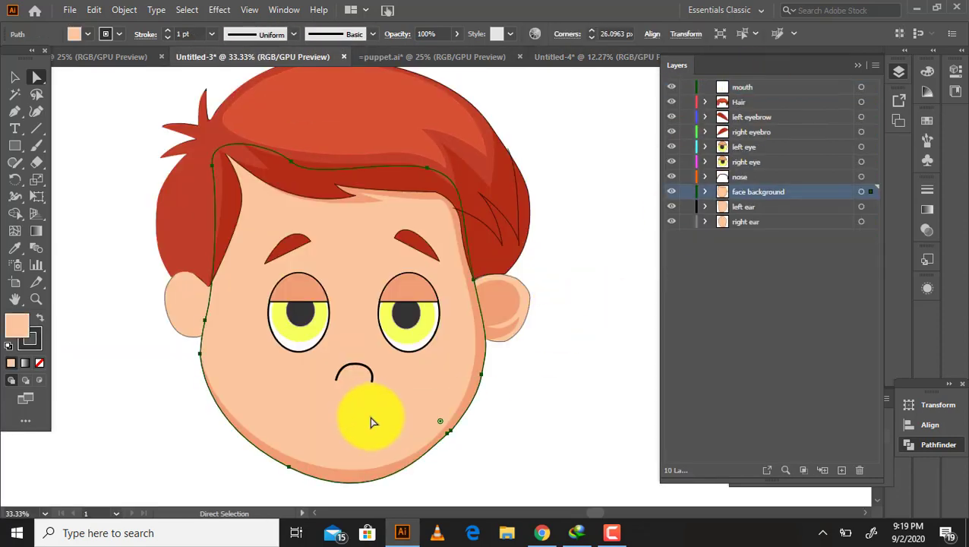
{"action": "left_click", "coordinate": [534, 421]}
{"action": "key", "text": "ctrl+v"}
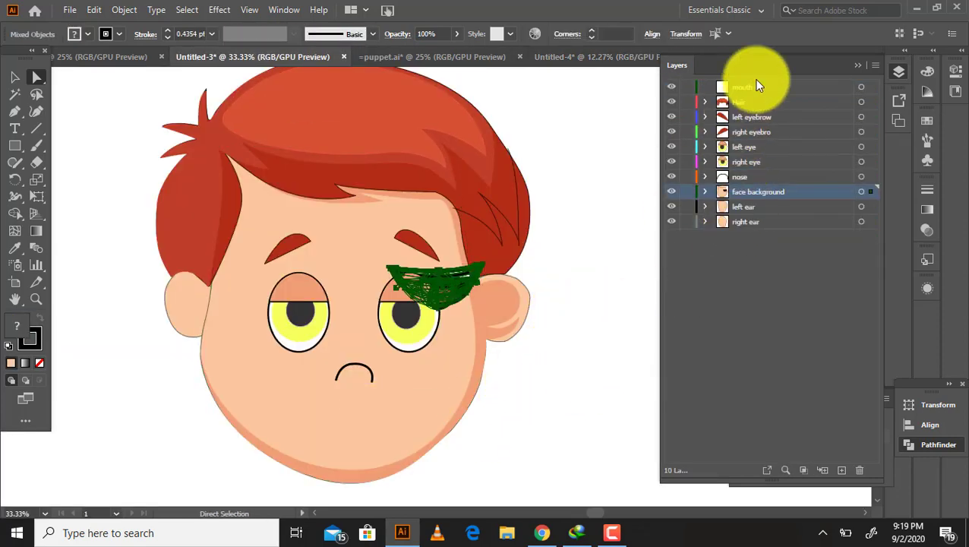
{"action": "left_click", "coordinate": [763, 86]}
{"action": "key", "text": "Delete"}
{"action": "key", "text": "ctrl+v"}
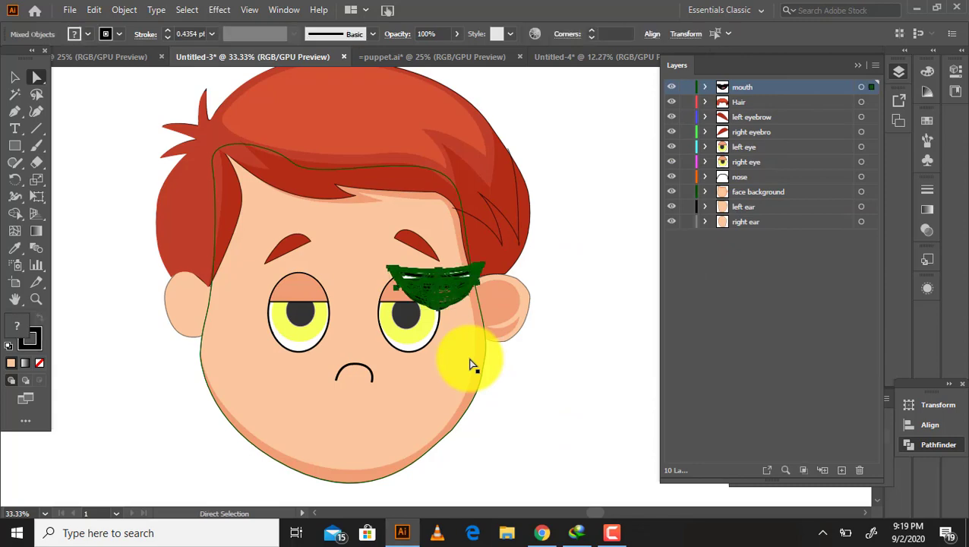
{"action": "left_click", "coordinate": [704, 86]}
Step: Move the mouth down and enlarge it to sit just below the nose
{"action": "key", "text": "v"}
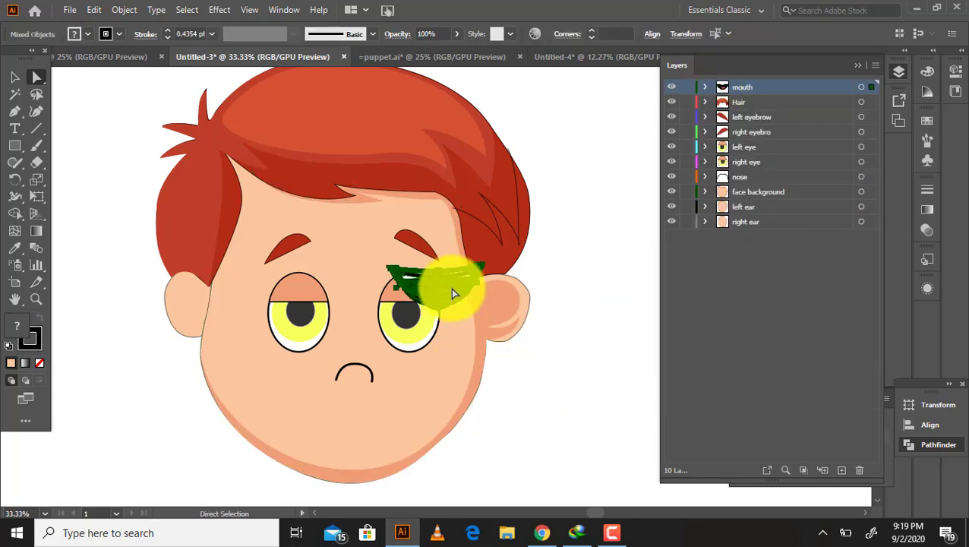
{"action": "mouse_move", "coordinate": [450, 288]}
{"action": "left_mouse_down"}
{"action": "mouse_move", "coordinate": [363, 423]}
{"action": "mouse_move", "coordinate": [426, 459]}
{"action": "left_mouse_up"}
{"action": "left_click_drag", "start_coordinate": [357, 431], "coordinate": [351, 426]}
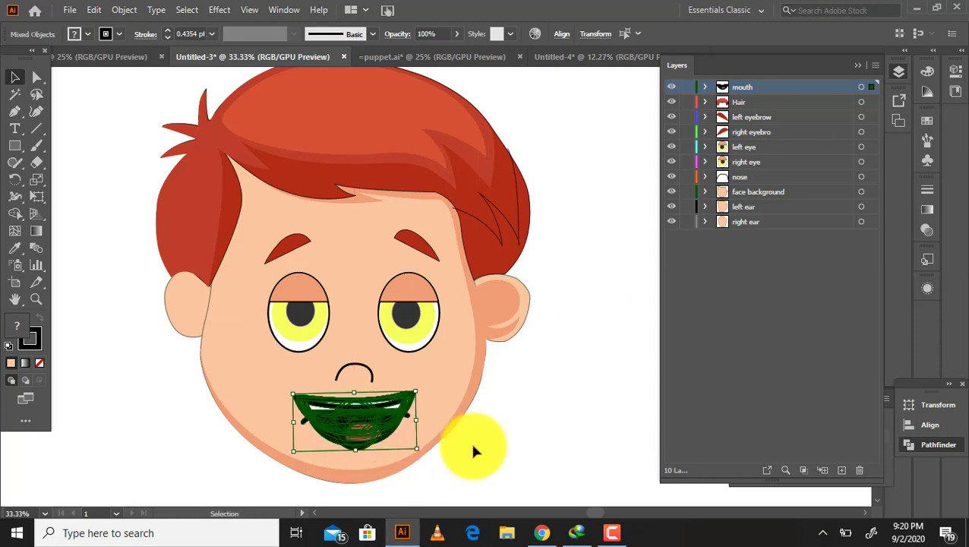
{"action": "left_click", "coordinate": [562, 342]}
Step: Hide every mouth viseme except Neutral, undo an accidental distortion, and reselect the mouth
{"action": "left_click", "coordinate": [704, 86]}
{"action": "left_click_drag", "start_coordinate": [672, 116], "coordinate": [671, 266]}
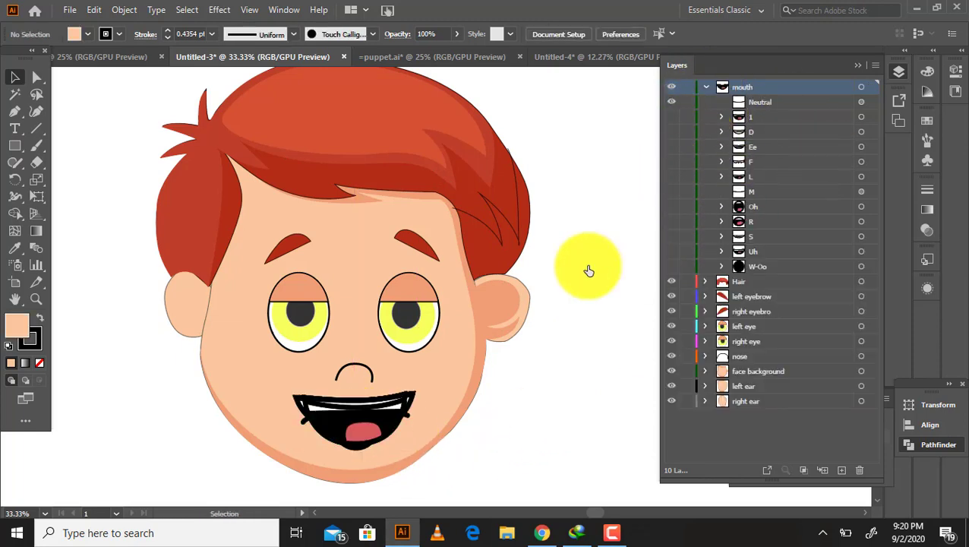
{"action": "left_click", "coordinate": [705, 87]}
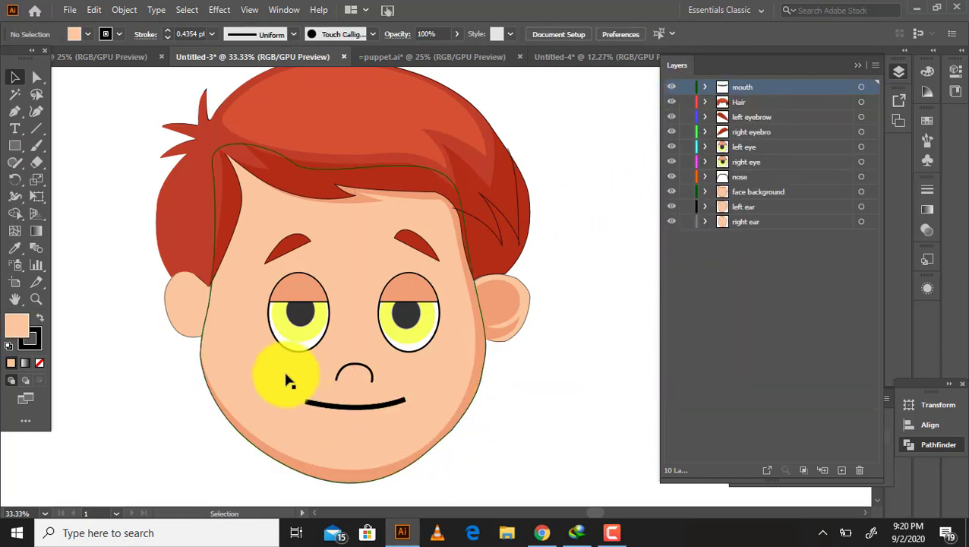
{"action": "left_click_drag", "start_coordinate": [288, 375], "coordinate": [524, 439]}
{"action": "key", "text": "ctrl+z"}
{"action": "key", "text": "v"}
{"action": "left_click", "coordinate": [379, 405]}
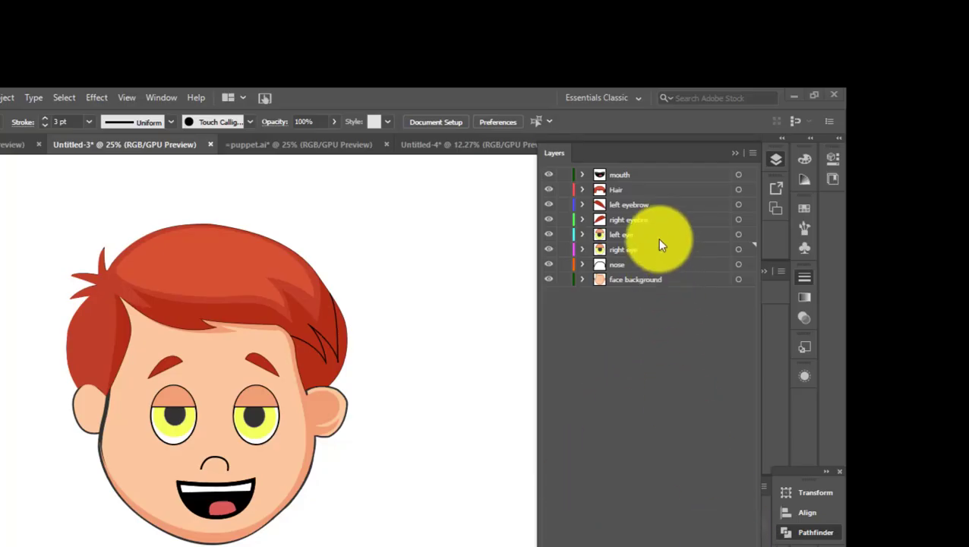
Step: Add two layers above the left eye named 'left blink' and 'right blink'
{"action": "left_click", "coordinate": [657, 236]}
{"action": "left_click", "coordinate": [714, 546]}
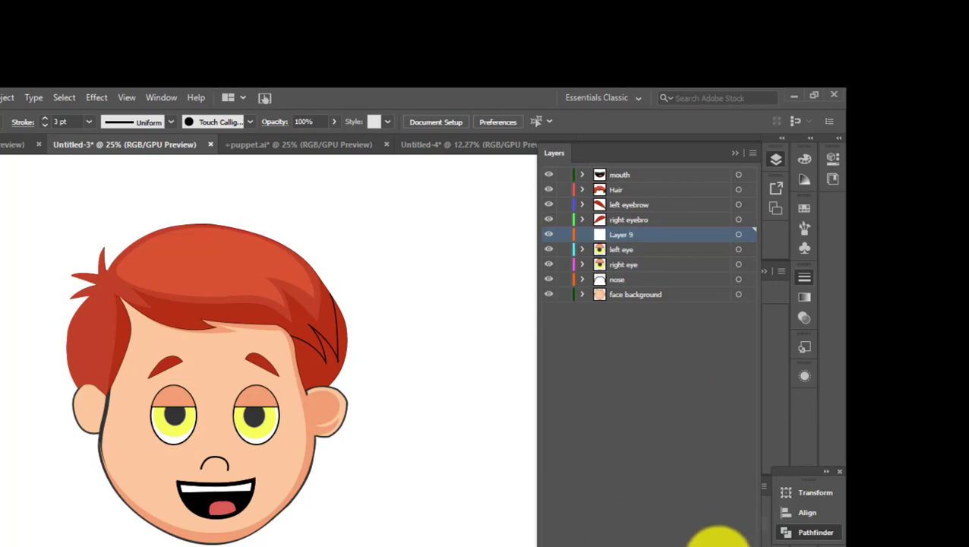
{"action": "double_click", "coordinate": [682, 247]}
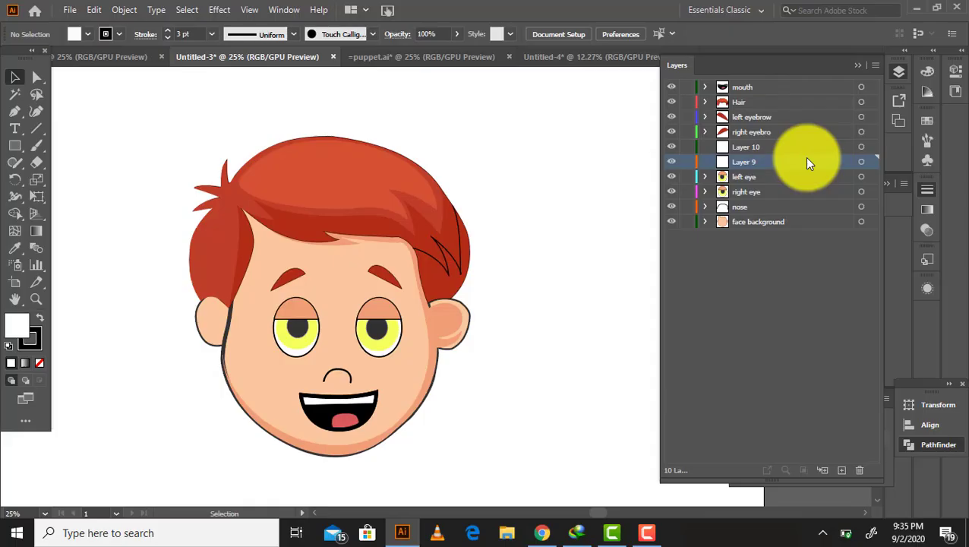
{"action": "type", "text": "left blink"}
{"action": "key", "text": "Return"}
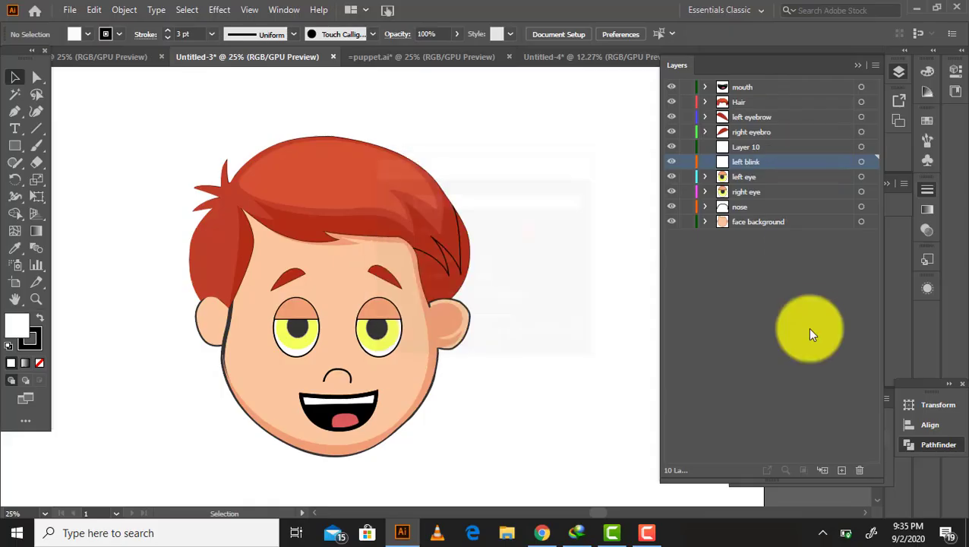
{"action": "double_click", "coordinate": [823, 150]}
{"action": "type", "text": "right"}
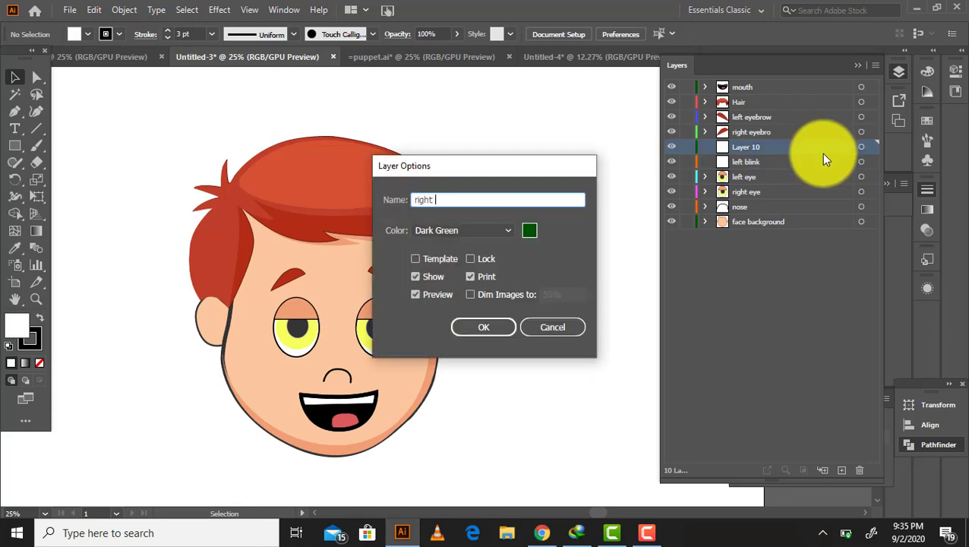
{"action": "type", "text": "blink"}
{"action": "key", "text": "Return"}
Step: Drag each eye's white sublayer up into the blink layers
{"action": "left_click", "coordinate": [759, 194]}
{"action": "left_click", "coordinate": [706, 192]}
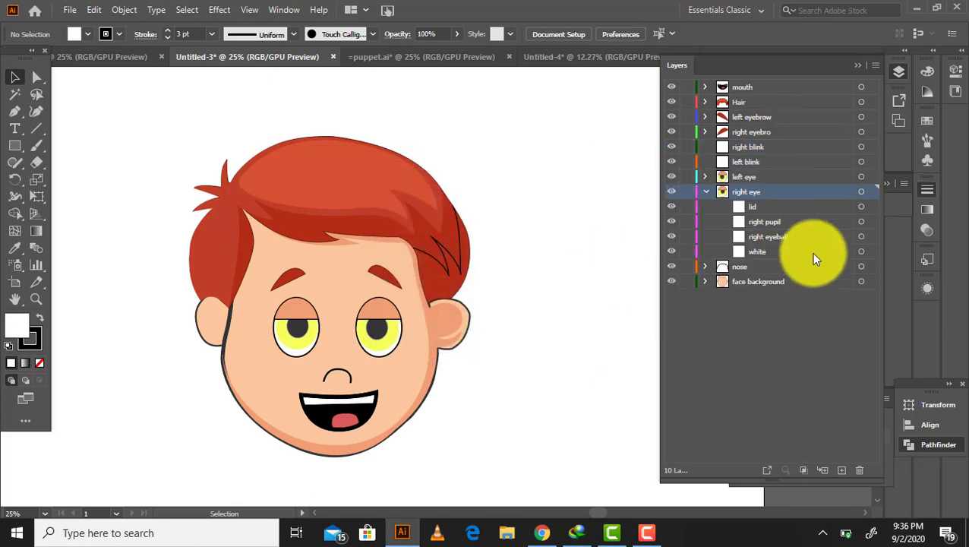
{"action": "mouse_move", "coordinate": [778, 266]}
{"action": "left_mouse_down"}
{"action": "mouse_move", "coordinate": [771, 166]}
{"action": "mouse_move", "coordinate": [732, 170]}
{"action": "left_mouse_up"}
{"action": "left_click", "coordinate": [705, 191]}
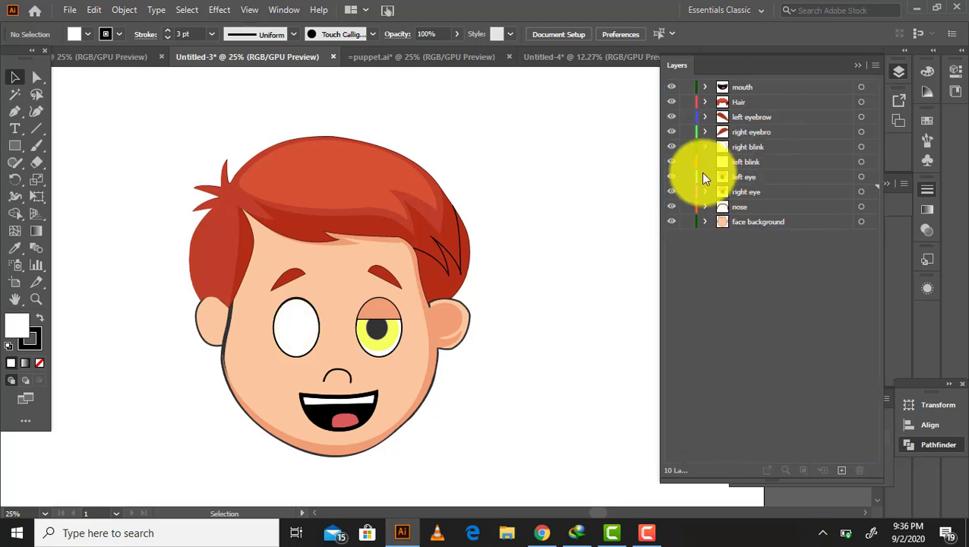
{"action": "mouse_move", "coordinate": [785, 236]}
{"action": "left_mouse_down"}
{"action": "mouse_move", "coordinate": [845, 474]}
{"action": "mouse_move", "coordinate": [768, 159]}
{"action": "left_mouse_up"}
{"action": "left_click", "coordinate": [706, 174]}
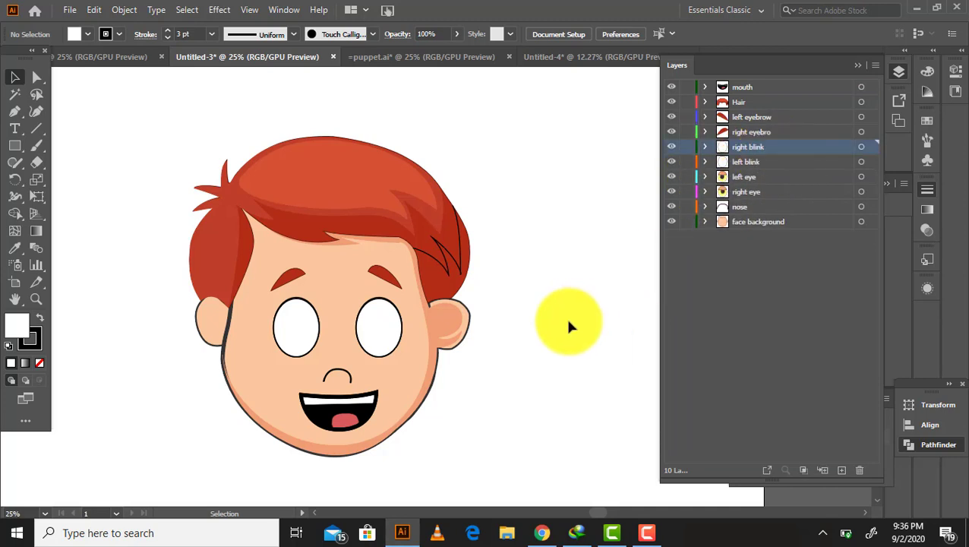
{"action": "left_click", "coordinate": [36, 129]}
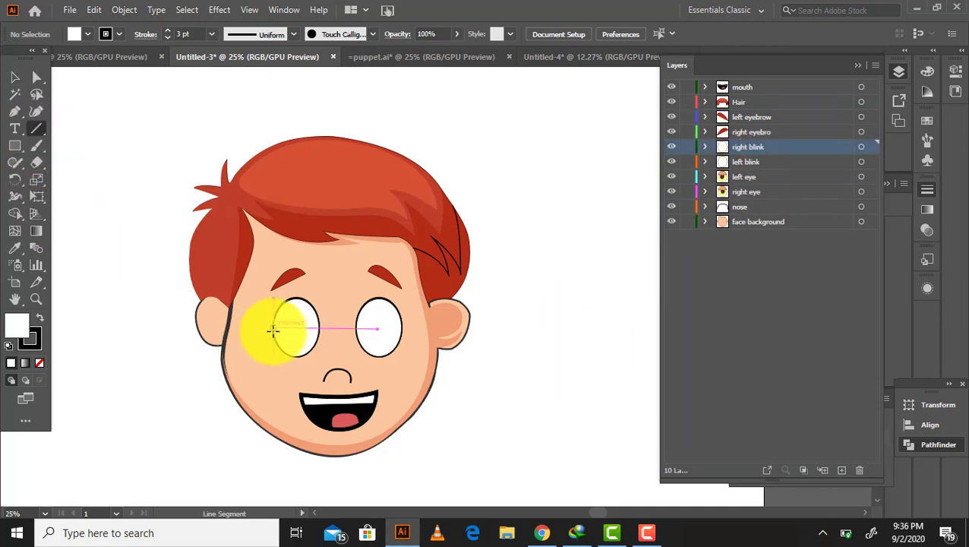
Step: Draw a horizontal lid line across the eye and move the extra line into left blink
{"action": "left_click_drag", "start_coordinate": [274, 329], "coordinate": [401, 328]}
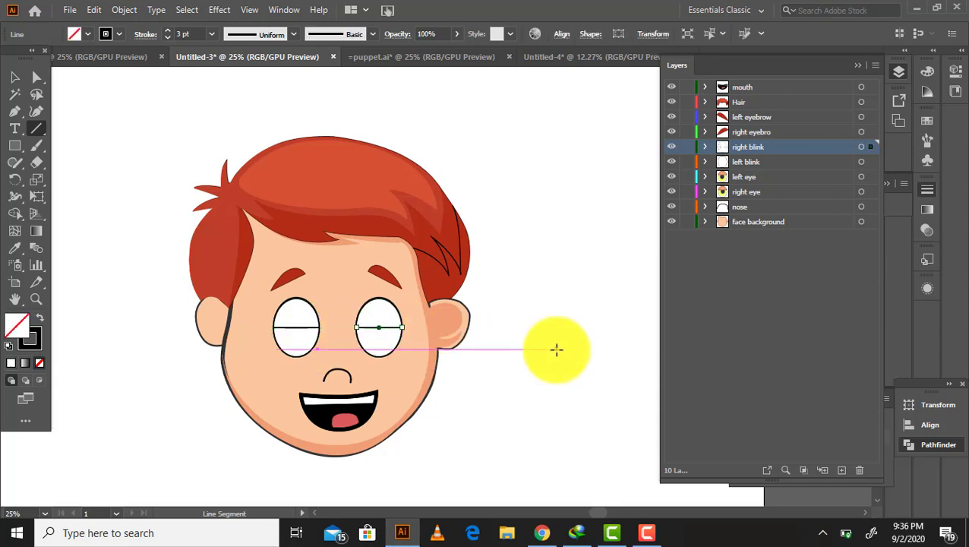
{"action": "key", "text": "a"}
{"action": "left_click", "coordinate": [395, 346]}
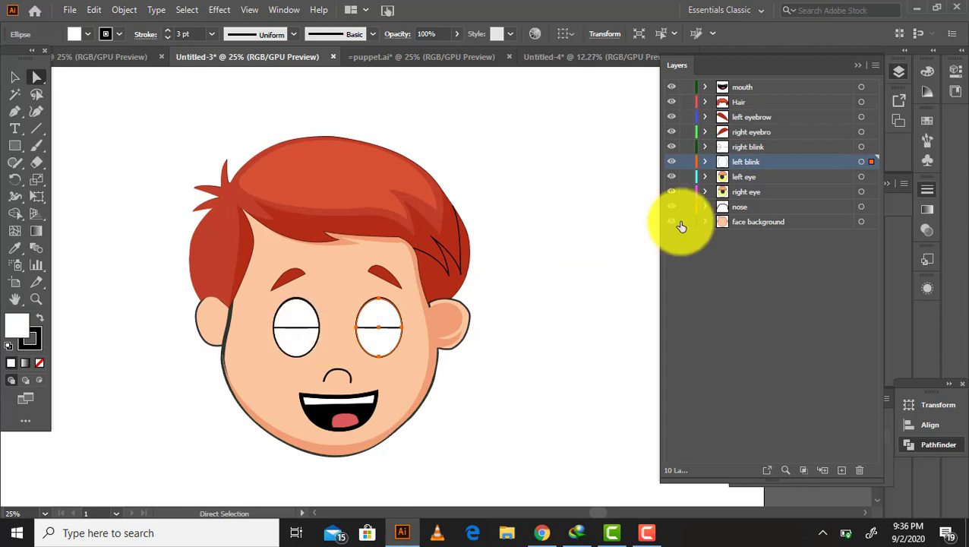
{"action": "left_click", "coordinate": [705, 146]}
{"action": "left_click", "coordinate": [861, 176]}
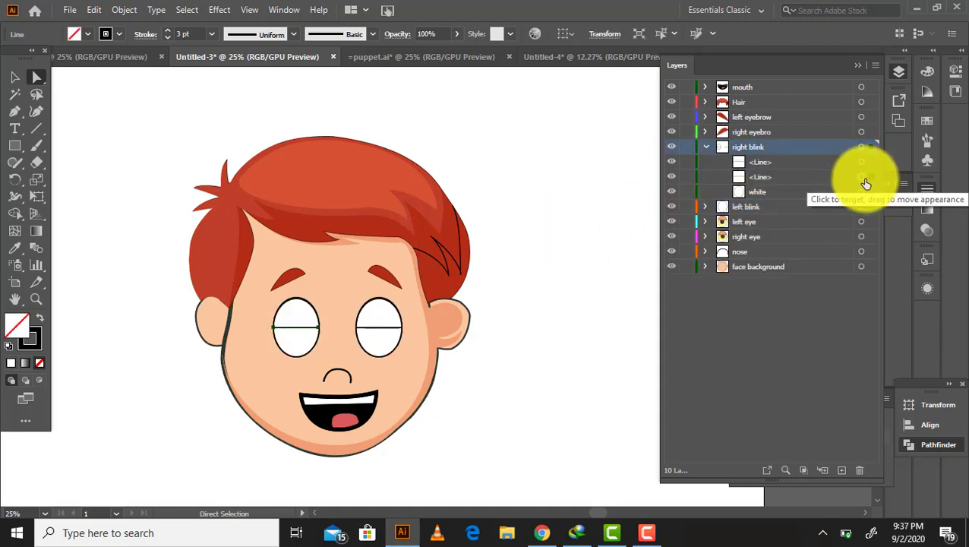
{"action": "left_click_drag", "start_coordinate": [810, 175], "coordinate": [786, 207]}
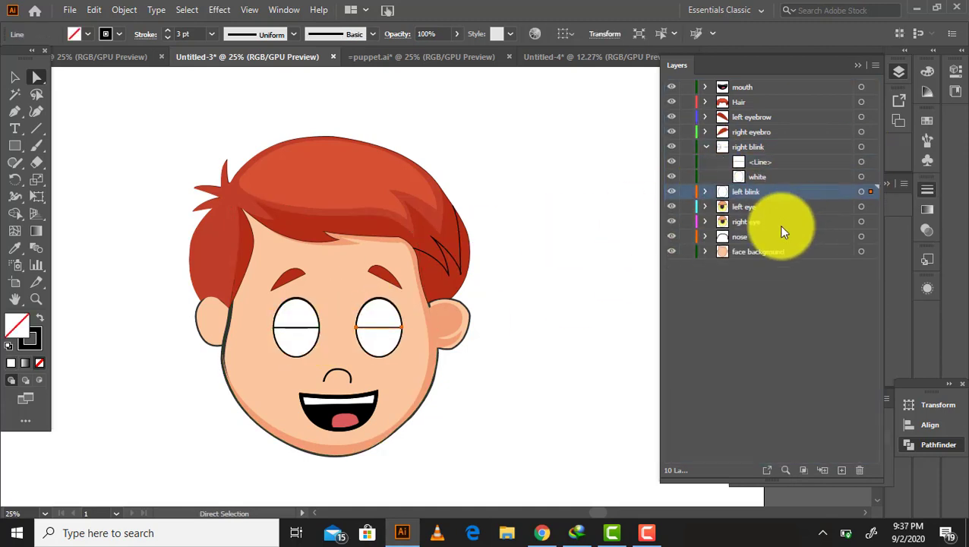
Step: Fill both blink eye ellipses with the ear's skin colour using the Eyedropper
{"action": "left_click", "coordinate": [705, 146]}
{"action": "left_click", "coordinate": [384, 311]}
{"action": "left_click", "coordinate": [307, 346], "text": "shift"}
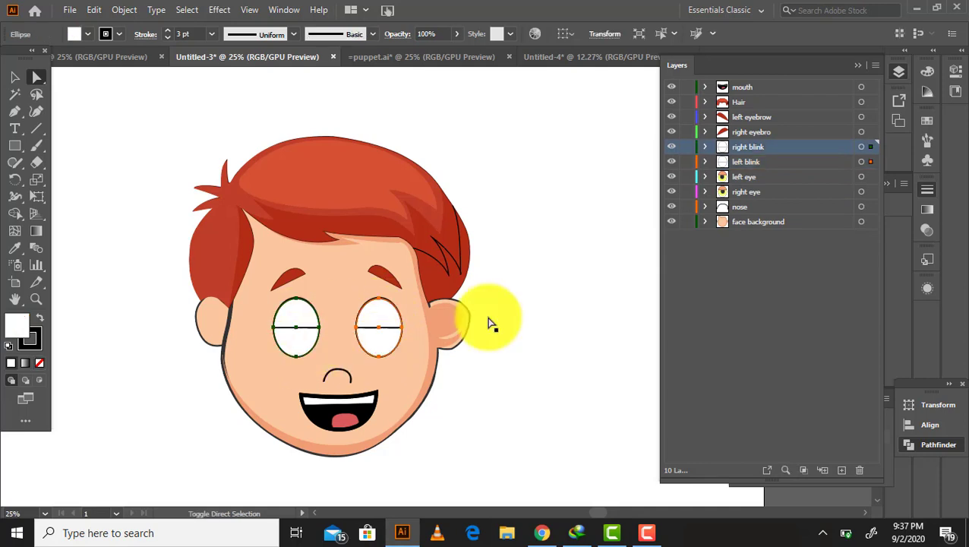
{"action": "key", "text": "i"}
{"action": "left_click", "coordinate": [454, 319]}
{"action": "key", "text": "a"}
{"action": "left_click", "coordinate": [610, 311]}
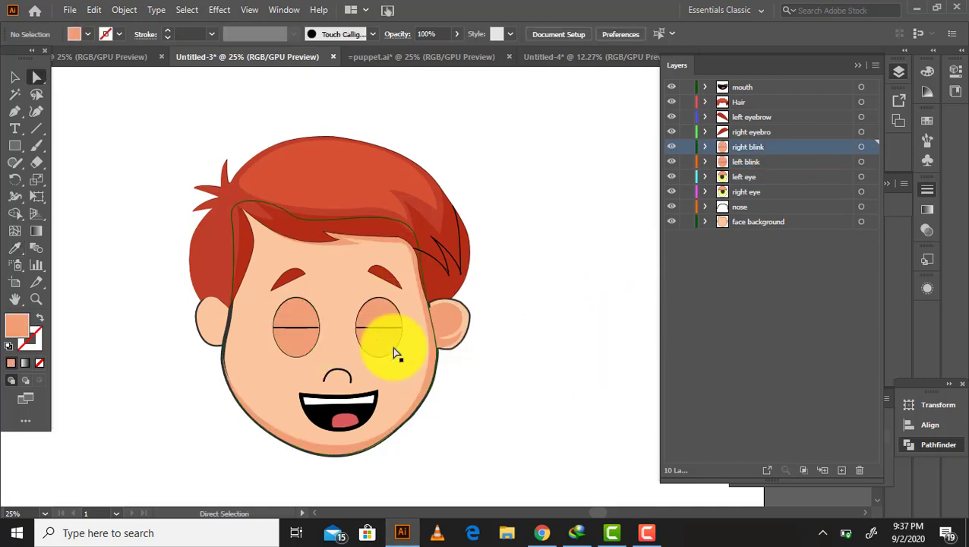
Step: Set the stroke weight of both blink ellipses to 2 pt
{"action": "left_click", "coordinate": [303, 338]}
{"action": "left_click", "coordinate": [383, 326]}
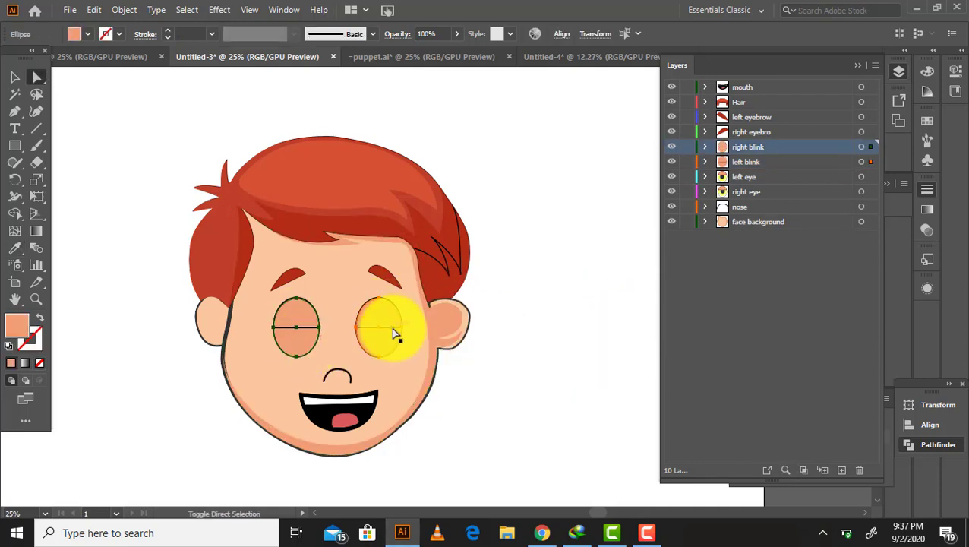
{"action": "left_click", "coordinate": [307, 332], "text": "shift"}
{"action": "left_click", "coordinate": [314, 350]}
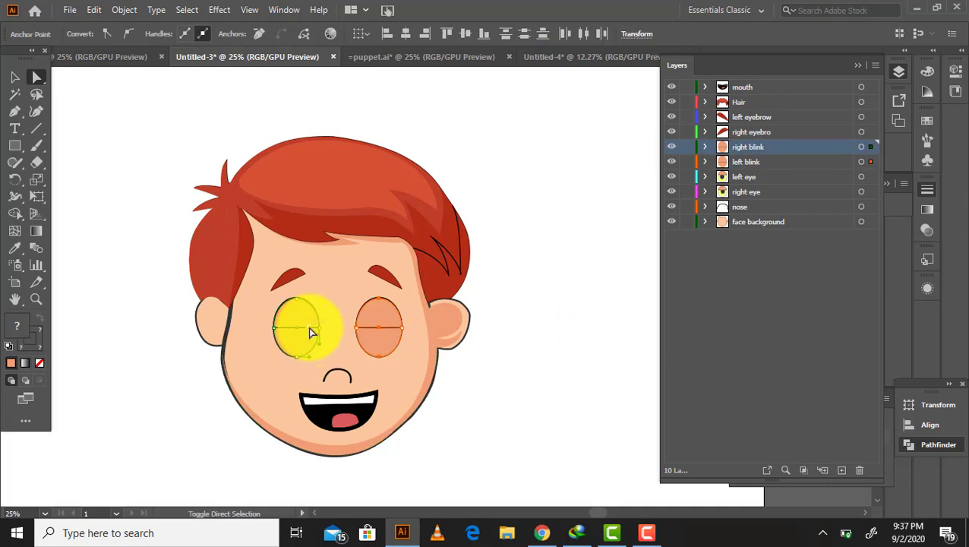
{"action": "left_click_drag", "start_coordinate": [304, 325], "coordinate": [317, 336]}
{"action": "left_click", "coordinate": [927, 229]}
{"action": "left_click", "coordinate": [759, 180]}
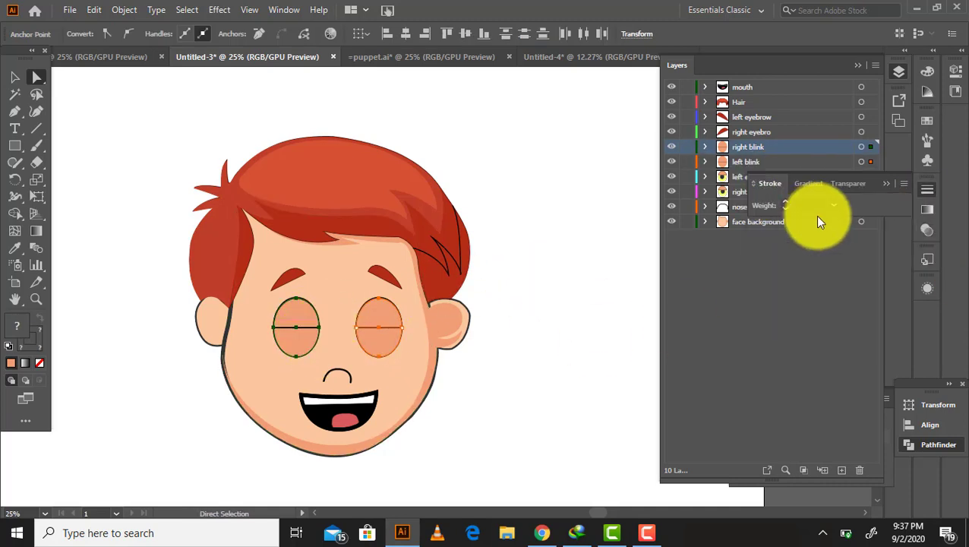
{"action": "left_click", "coordinate": [785, 205]}
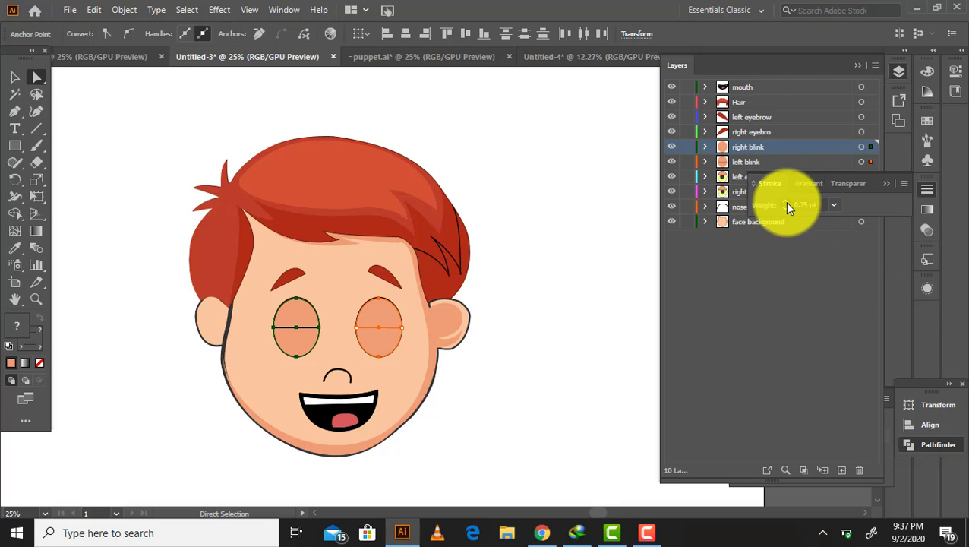
{"action": "left_click", "coordinate": [590, 282]}
{"action": "left_click", "coordinate": [380, 327]}
{"action": "left_click", "coordinate": [320, 329], "text": "shift"}
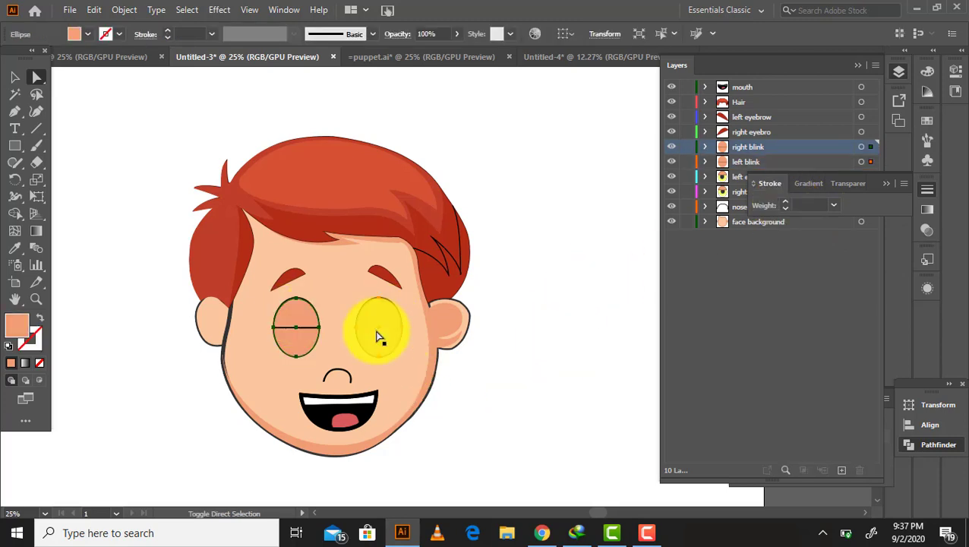
{"action": "left_click", "coordinate": [785, 202]}
{"action": "left_click", "coordinate": [785, 202]}
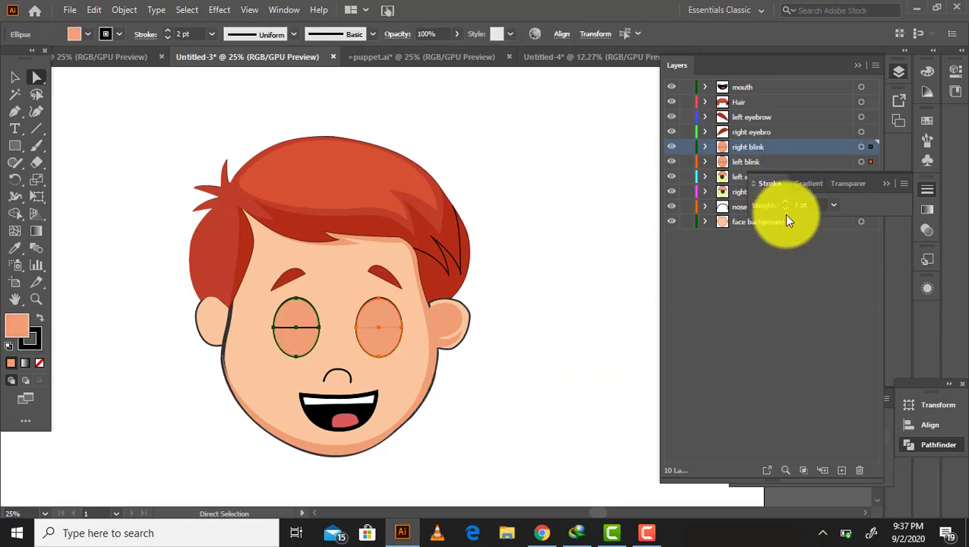
{"action": "left_click", "coordinate": [390, 324]}
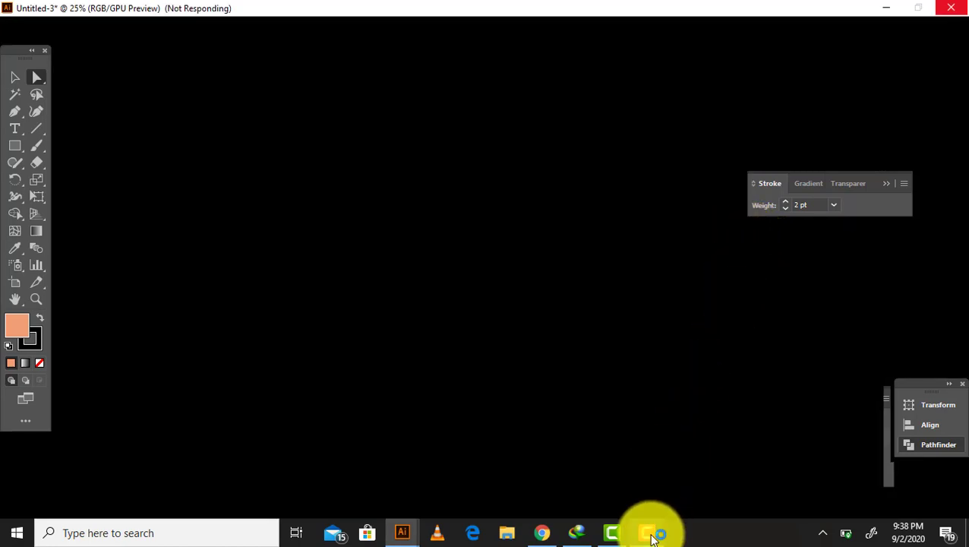
Step: Create a new layer above mouth and rename it 'Head'
{"action": "left_click", "coordinate": [647, 531]}
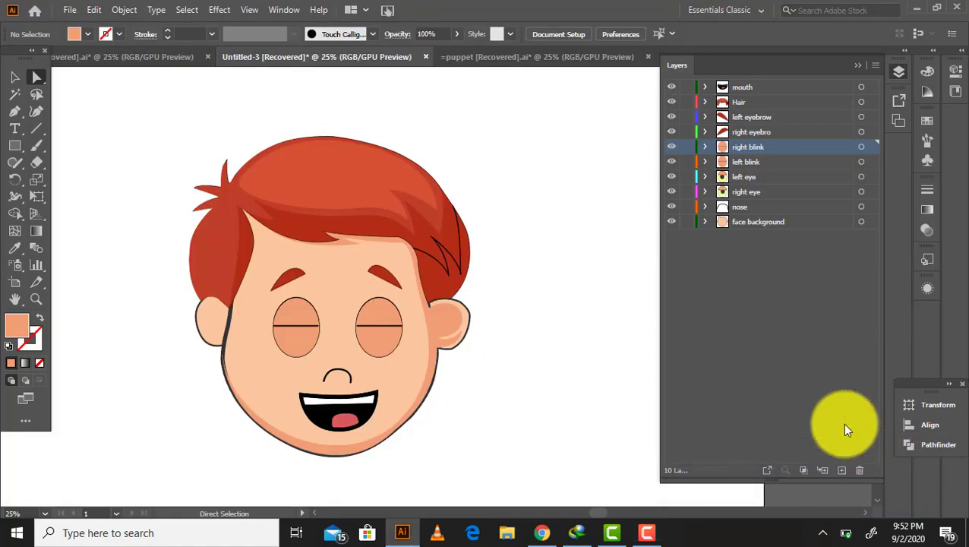
{"action": "left_click", "coordinate": [788, 89]}
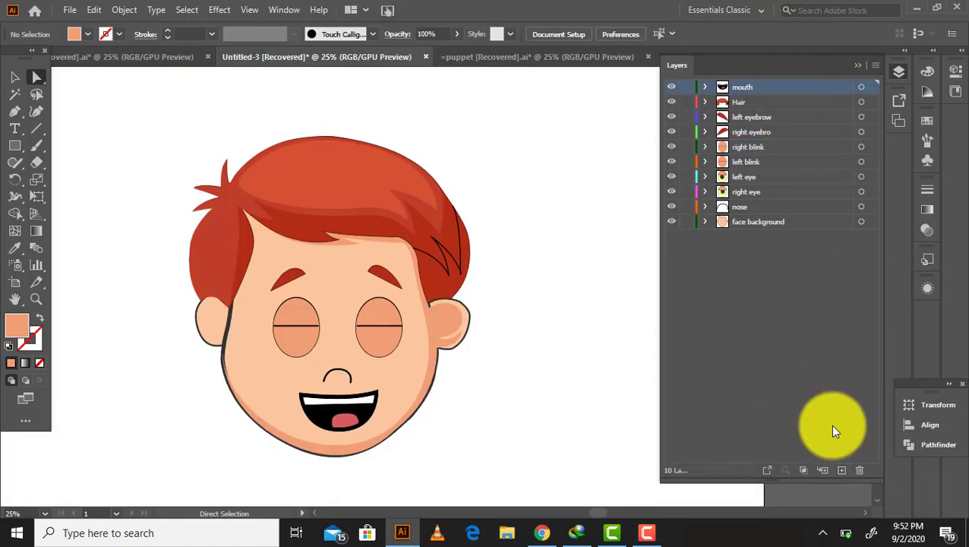
{"action": "left_click", "coordinate": [841, 470]}
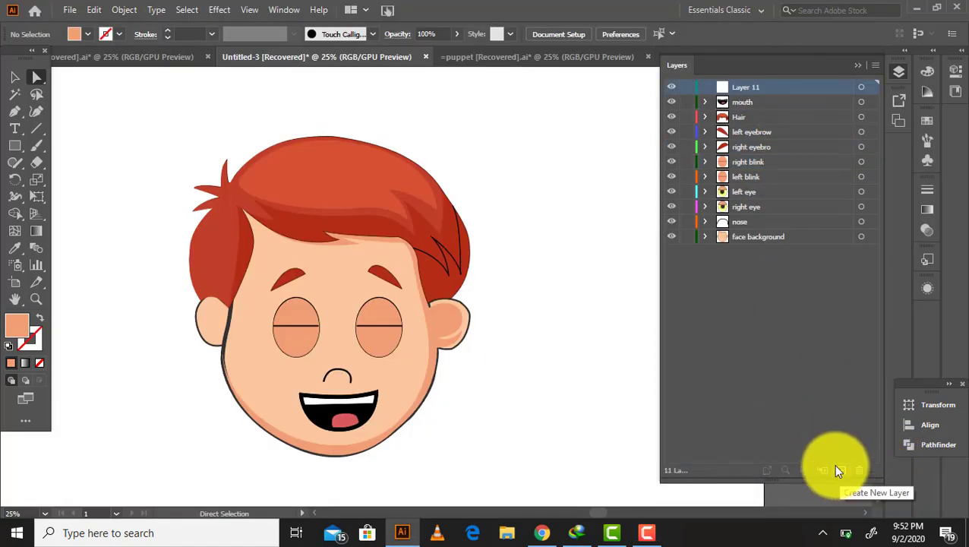
{"action": "double_click", "coordinate": [774, 88]}
{"action": "type", "text": "Head"}
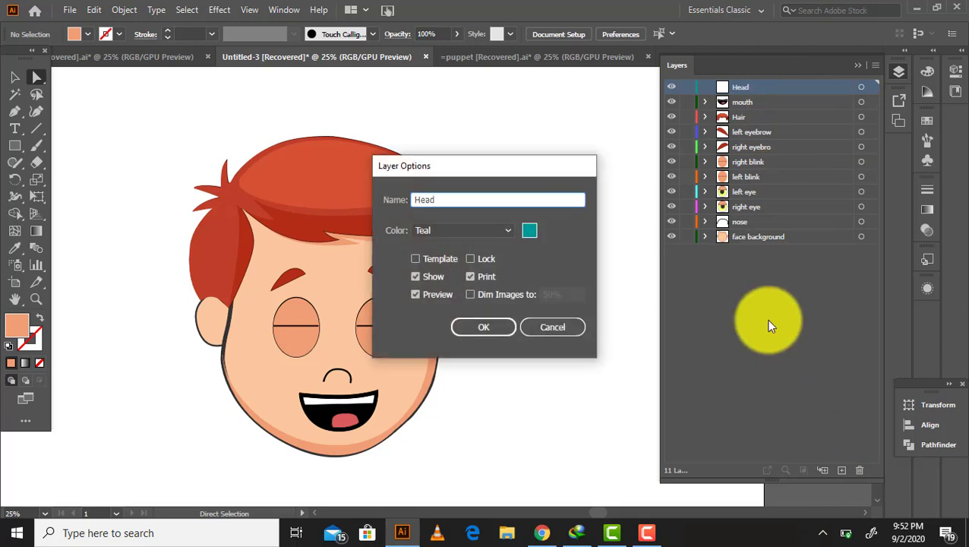
{"action": "key", "text": "Return"}
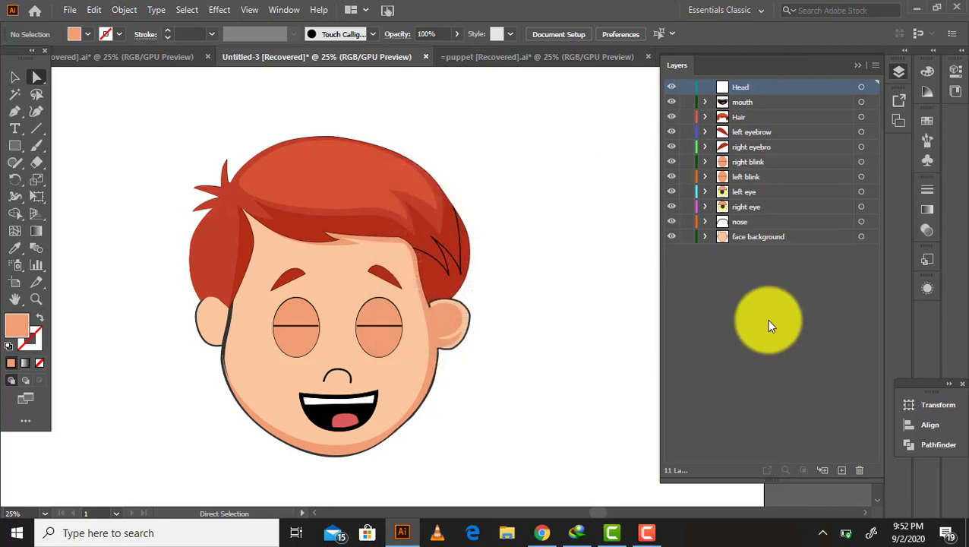
Step: Move the face background and nose layers into the Head layer
{"action": "left_click", "coordinate": [769, 105]}
{"action": "left_click", "coordinate": [775, 239]}
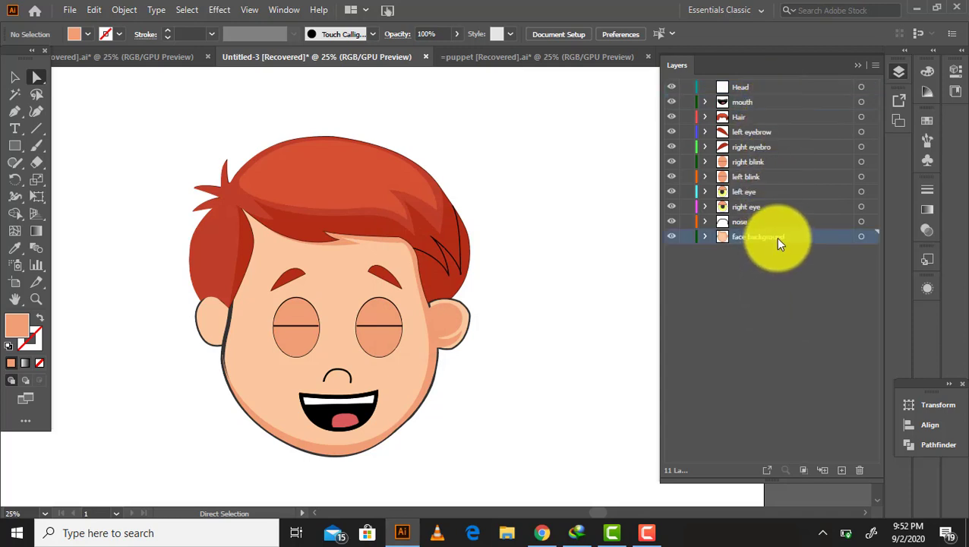
{"action": "left_click_drag", "start_coordinate": [776, 237], "coordinate": [767, 87]}
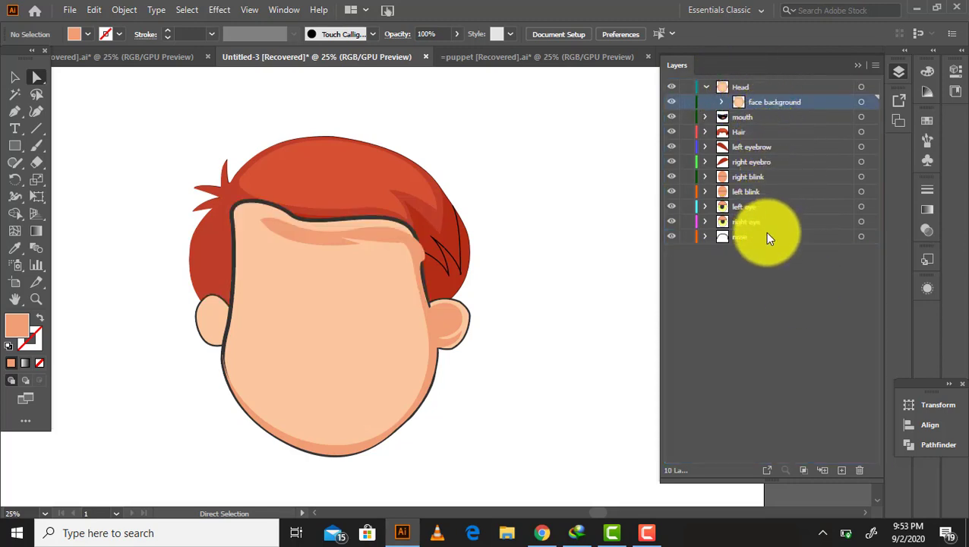
{"action": "left_click_drag", "start_coordinate": [767, 238], "coordinate": [777, 95]}
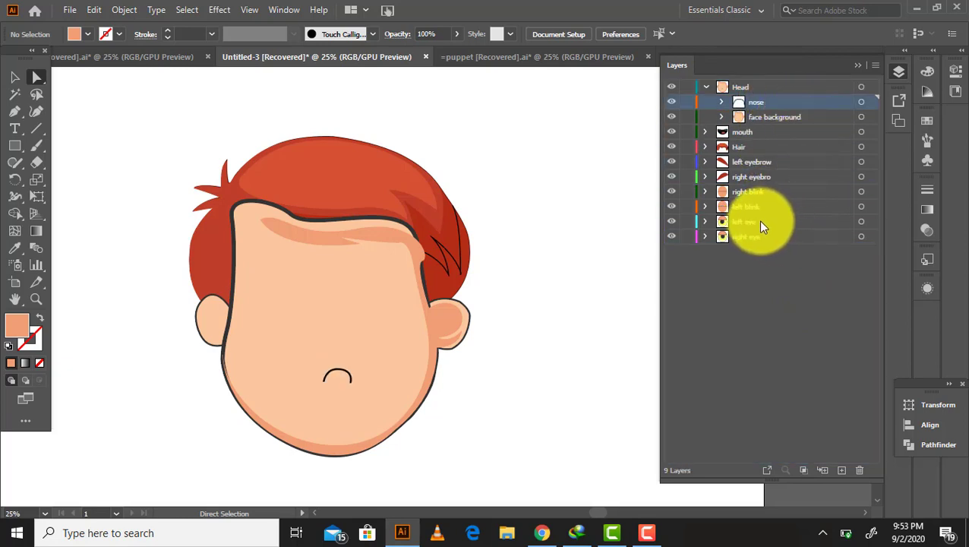
Step: Nest right blink inside right eye and left blink inside left eye, then collapse both
{"action": "left_click", "coordinate": [736, 190]}
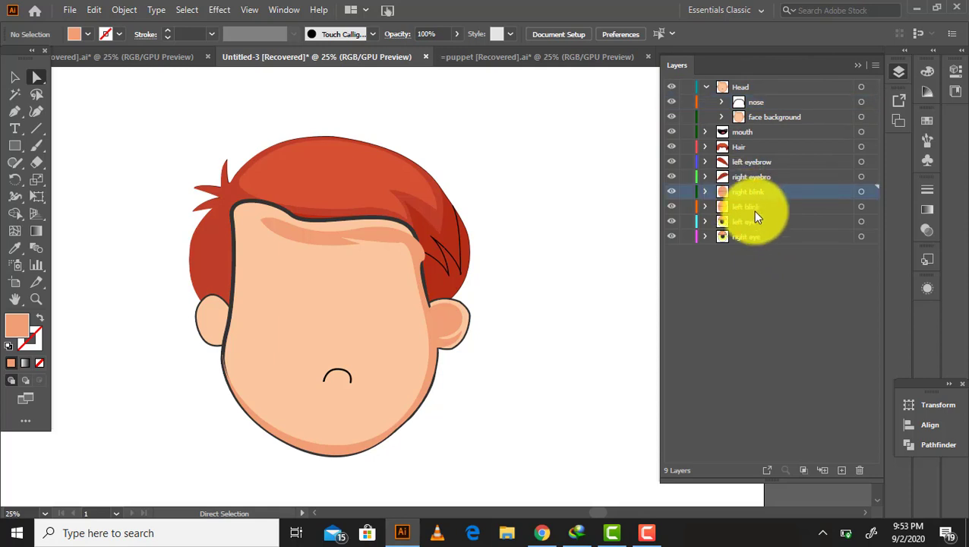
{"action": "left_click_drag", "start_coordinate": [748, 198], "coordinate": [765, 240]}
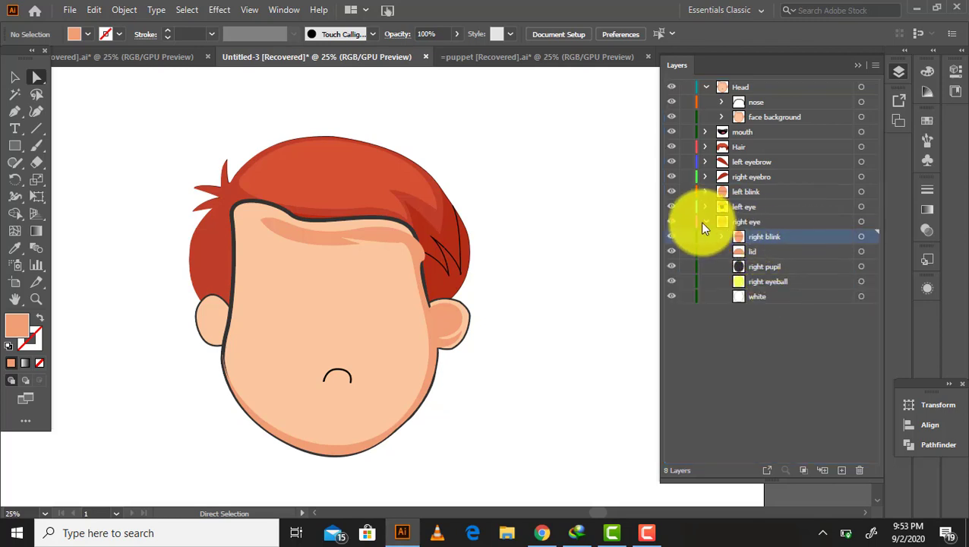
{"action": "left_click", "coordinate": [706, 220]}
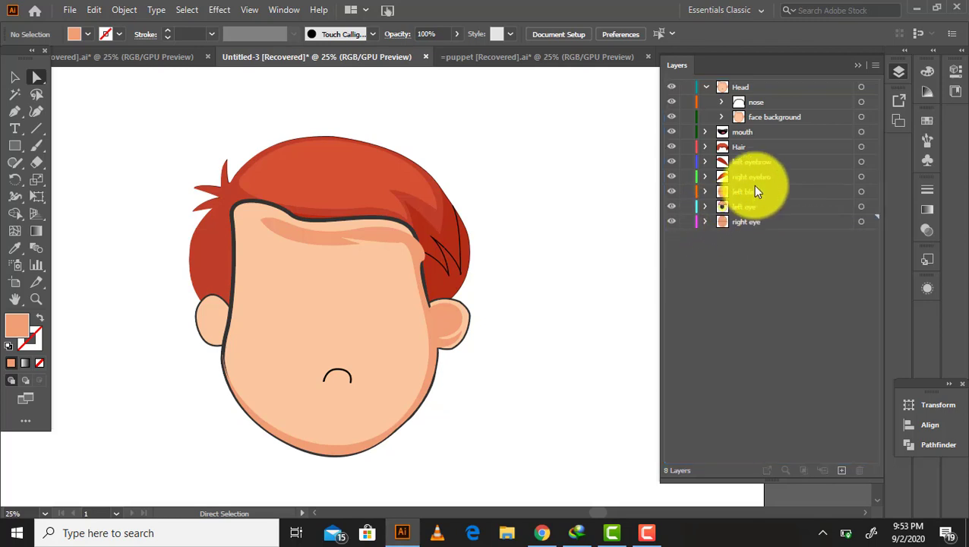
{"action": "left_click_drag", "start_coordinate": [756, 207], "coordinate": [764, 209]}
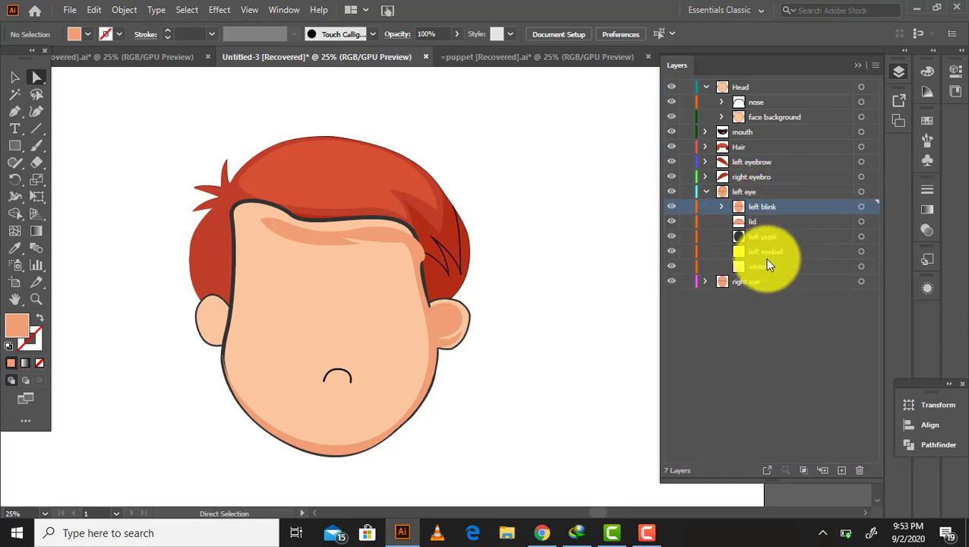
{"action": "left_click", "coordinate": [705, 191]}
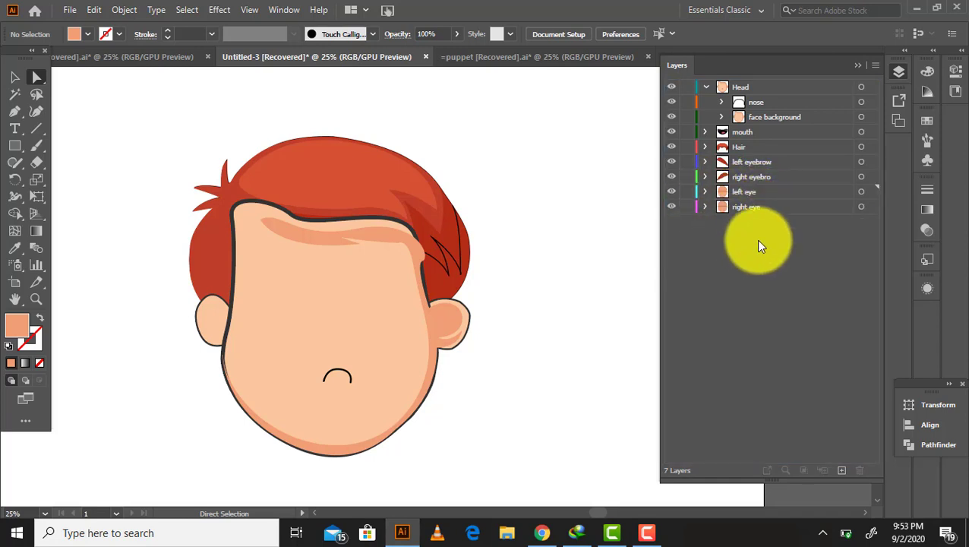
{"action": "left_click", "coordinate": [704, 191]}
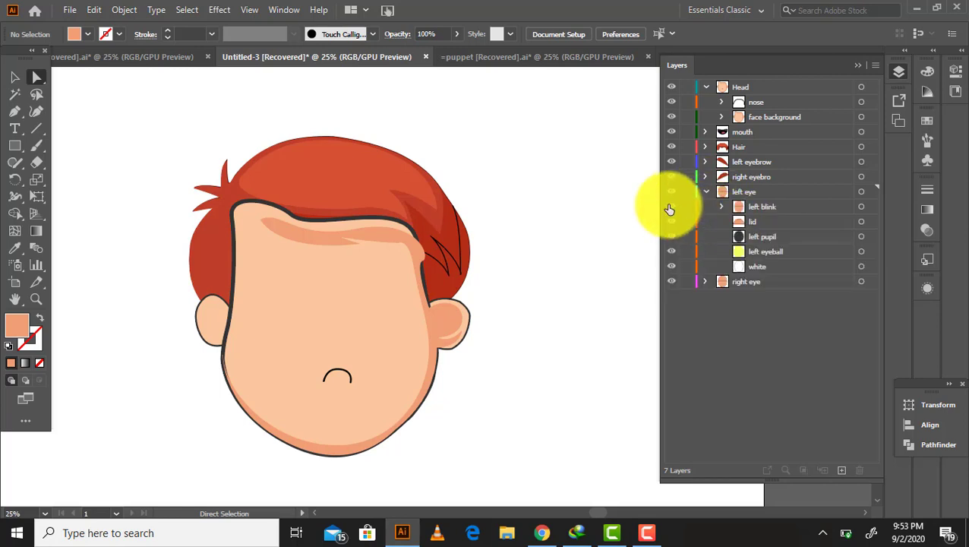
{"action": "left_click", "coordinate": [705, 191]}
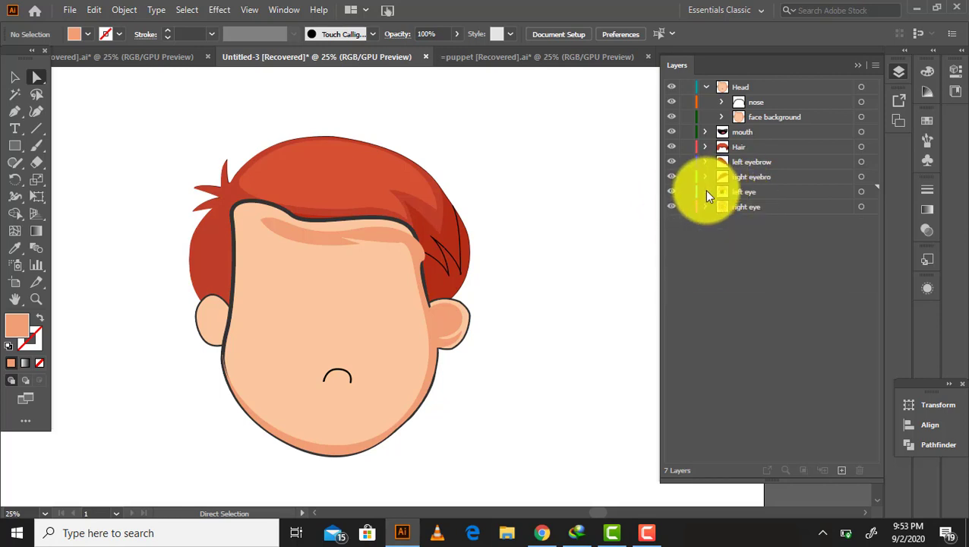
{"action": "left_click", "coordinate": [705, 207]}
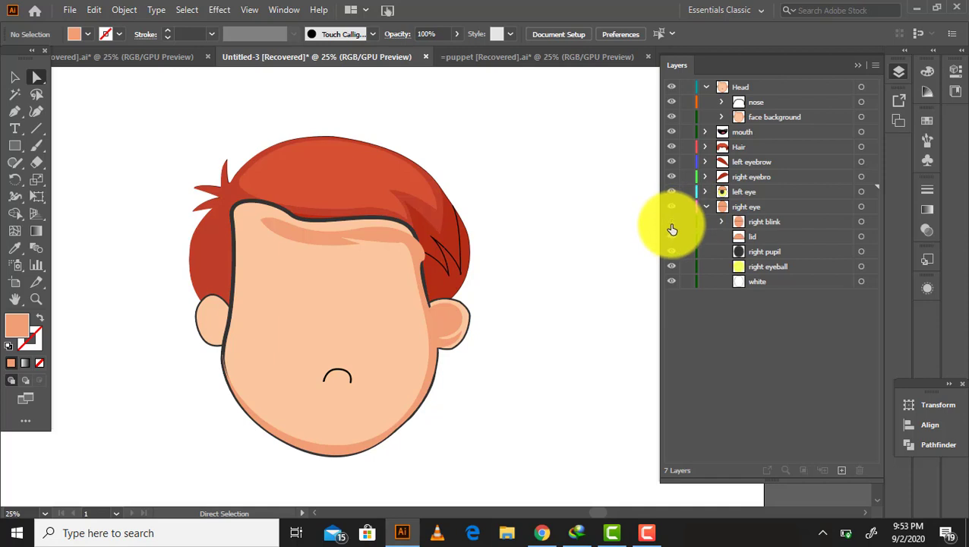
{"action": "left_click", "coordinate": [706, 207]}
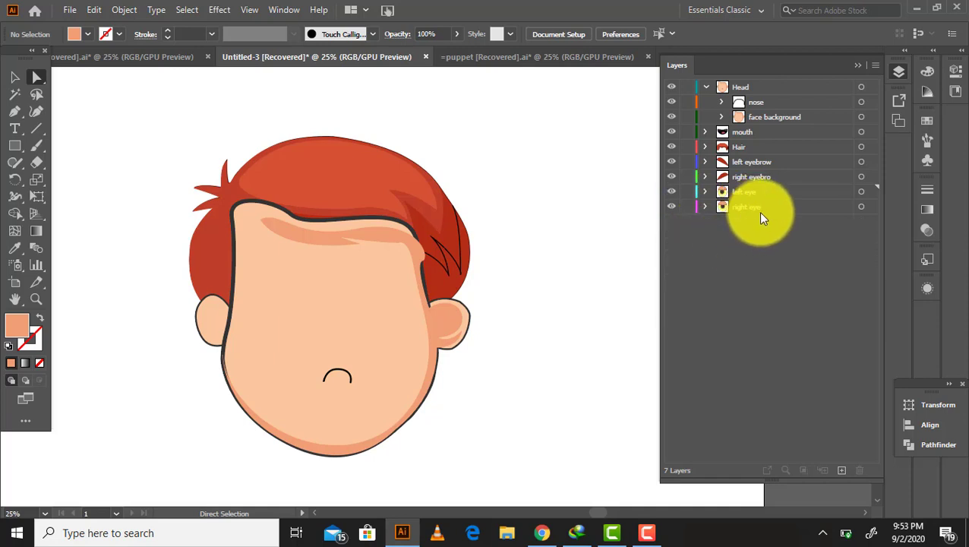
Step: Move the right eye, left eye and right eyebrow layers into Head
{"action": "left_click", "coordinate": [760, 210]}
{"action": "left_click_drag", "start_coordinate": [761, 211], "coordinate": [774, 91]}
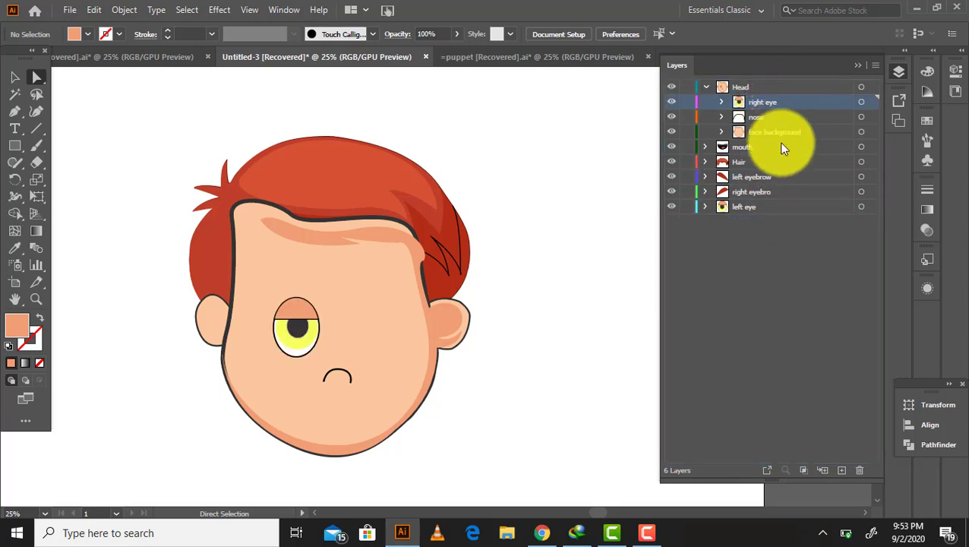
{"action": "left_click", "coordinate": [773, 205]}
{"action": "left_click_drag", "start_coordinate": [775, 206], "coordinate": [795, 92]}
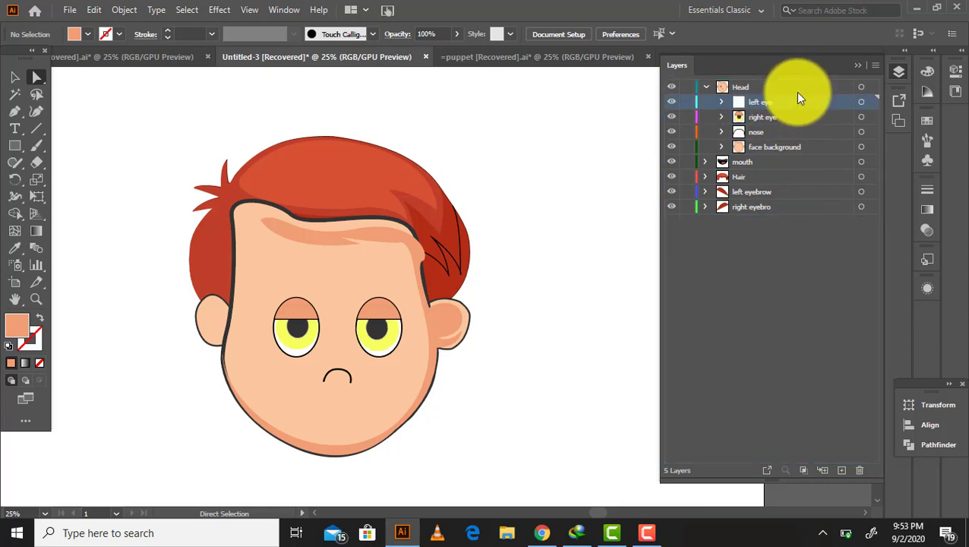
{"action": "left_click", "coordinate": [762, 205]}
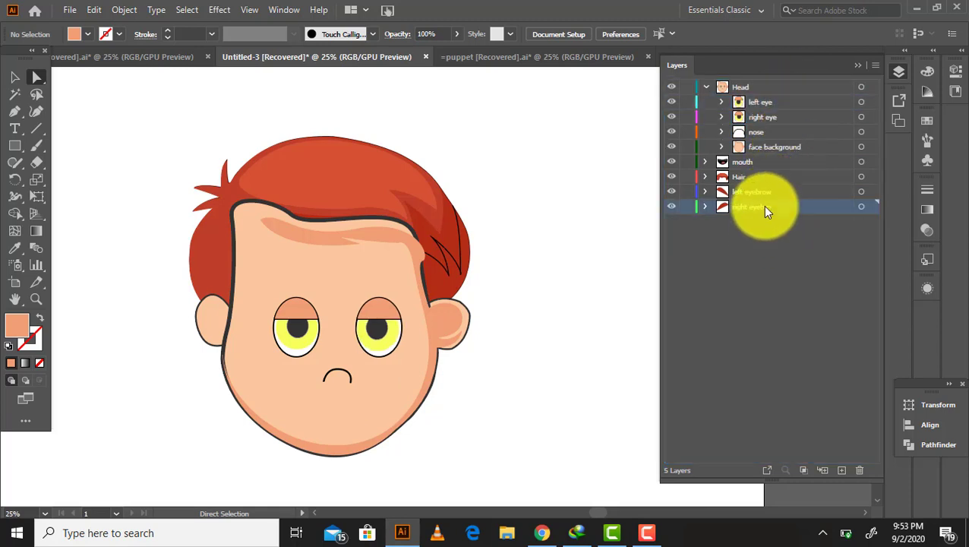
{"action": "left_click_drag", "start_coordinate": [763, 205], "coordinate": [784, 91]}
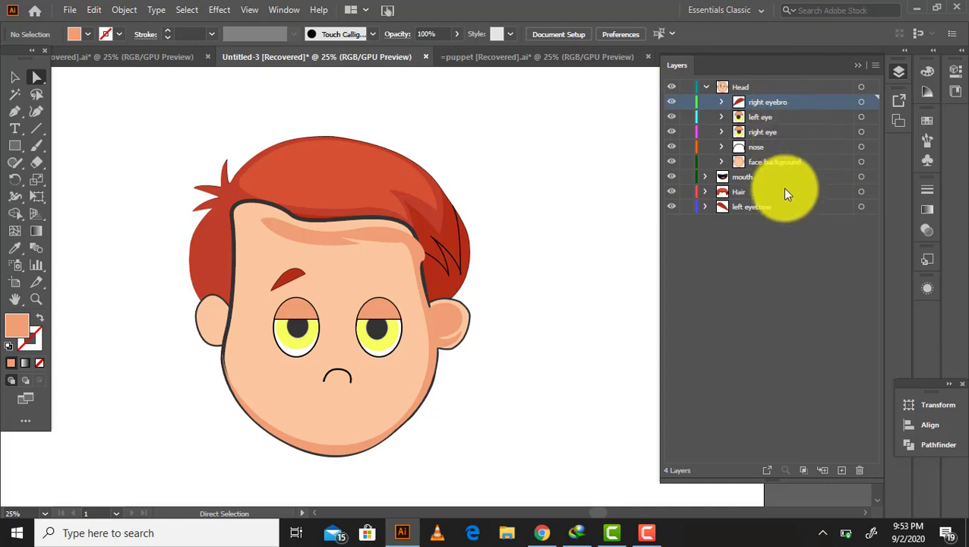
Step: Move the left eyebrow, Hair and mouth layers into Head
{"action": "left_click", "coordinate": [782, 213]}
{"action": "left_click_drag", "start_coordinate": [782, 213], "coordinate": [779, 88]}
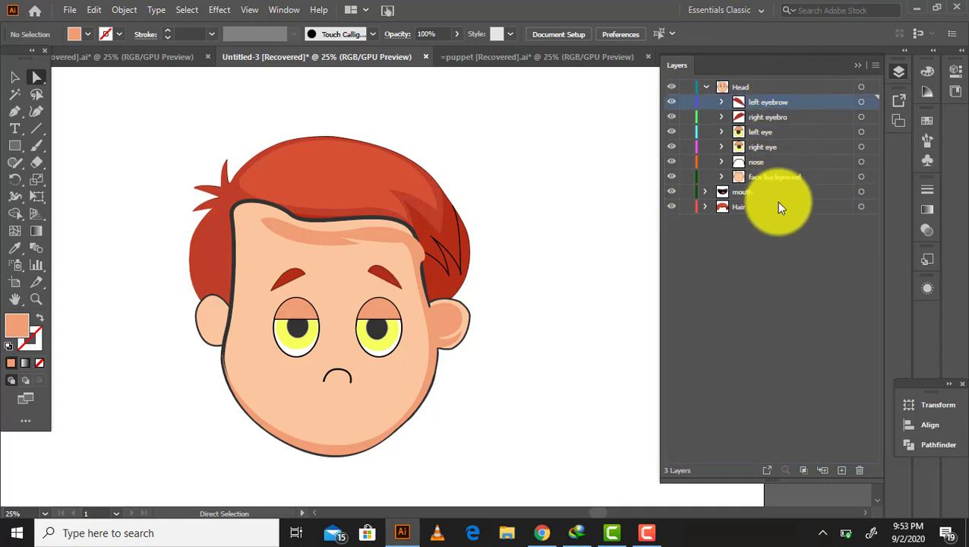
{"action": "left_click", "coordinate": [765, 212]}
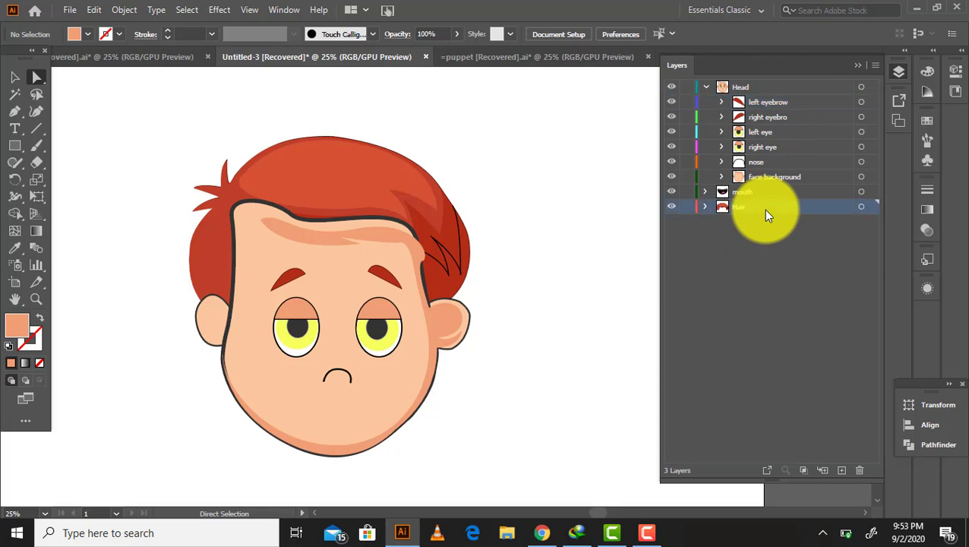
{"action": "left_click_drag", "start_coordinate": [765, 212], "coordinate": [789, 89]}
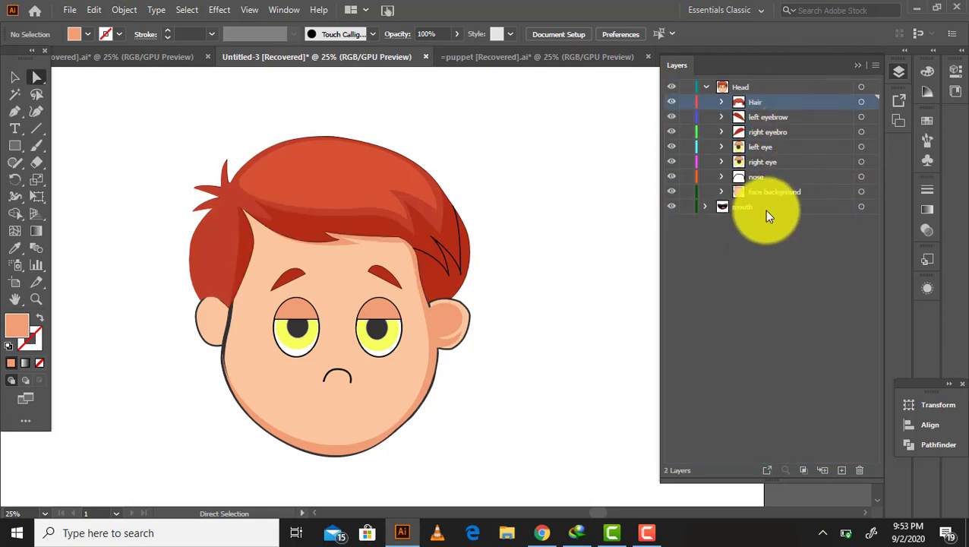
{"action": "left_click_drag", "start_coordinate": [764, 209], "coordinate": [800, 88]}
{"action": "left_click", "coordinate": [748, 292]}
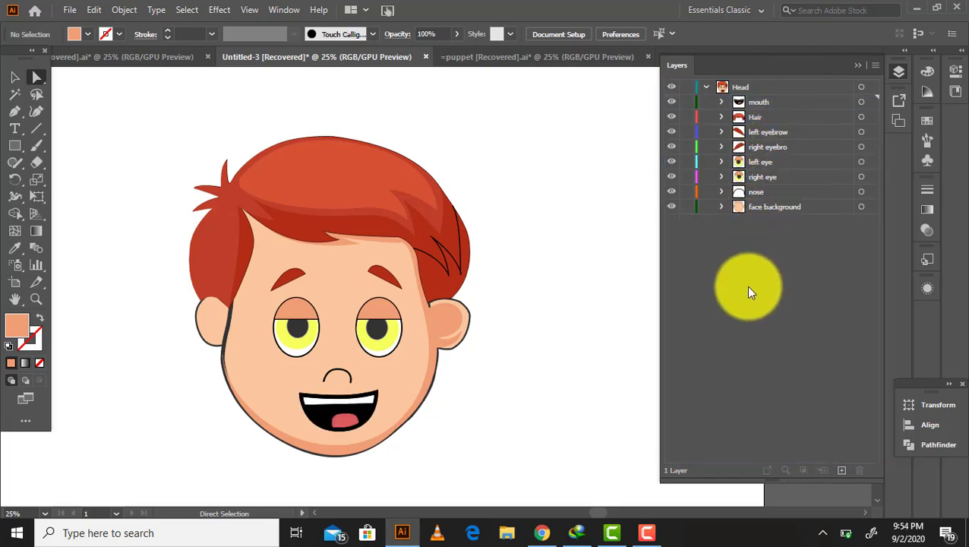
Step: Expand the mouth, Hair and eyebrow sublayers to inspect their contents
{"action": "left_click", "coordinate": [721, 102]}
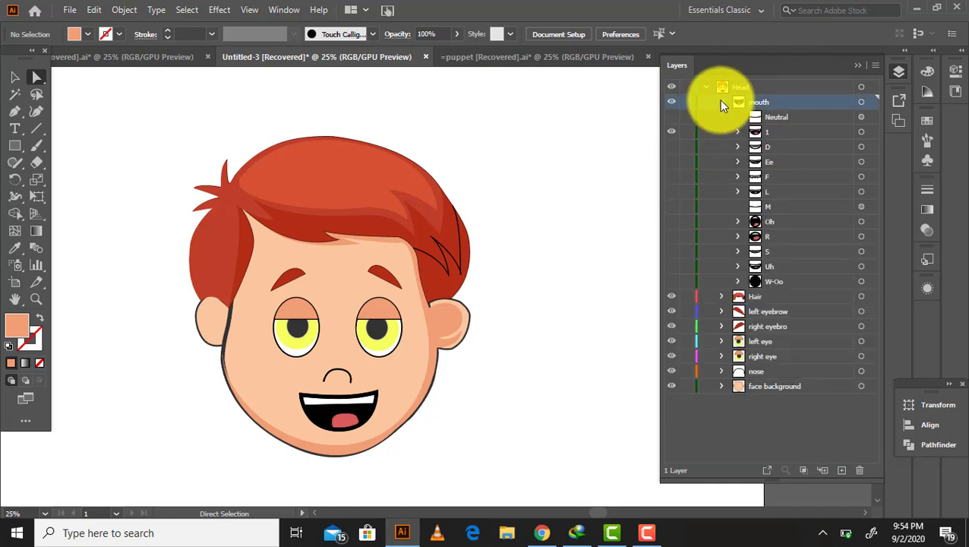
{"action": "left_click", "coordinate": [722, 103]}
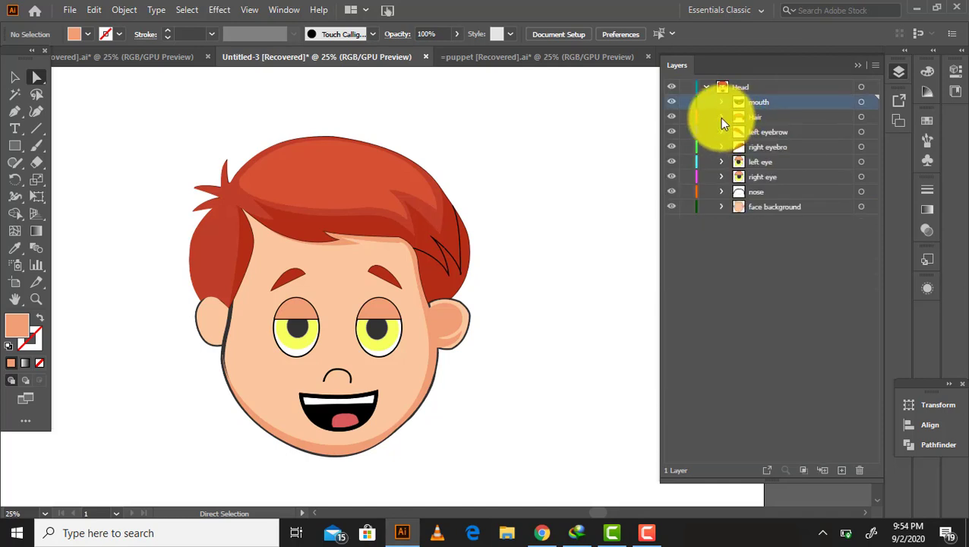
{"action": "left_click", "coordinate": [722, 117]}
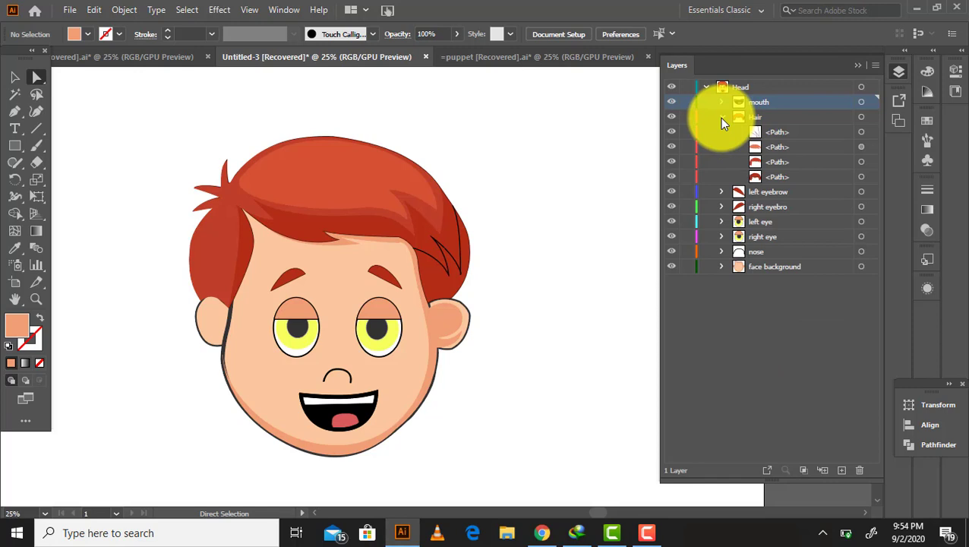
{"action": "left_click", "coordinate": [721, 117]}
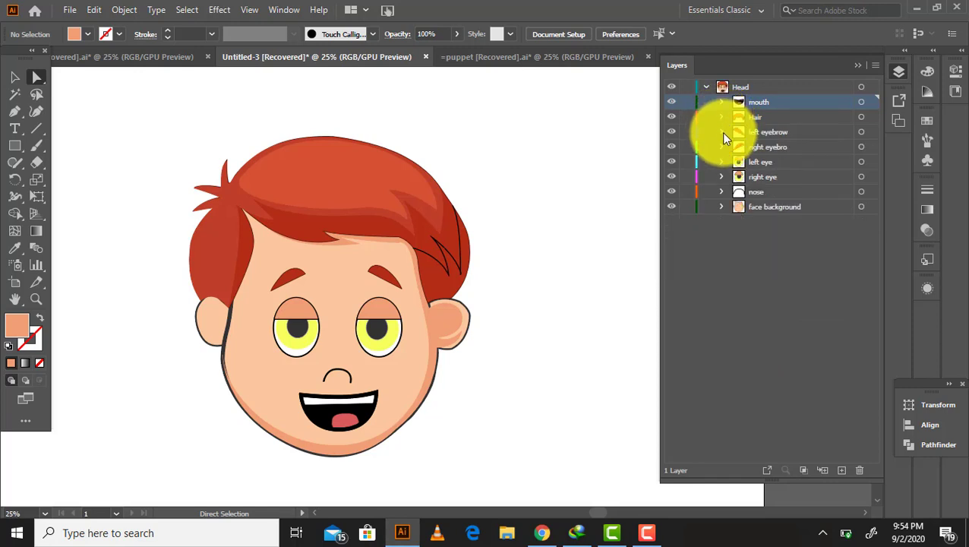
{"action": "left_click", "coordinate": [722, 133]}
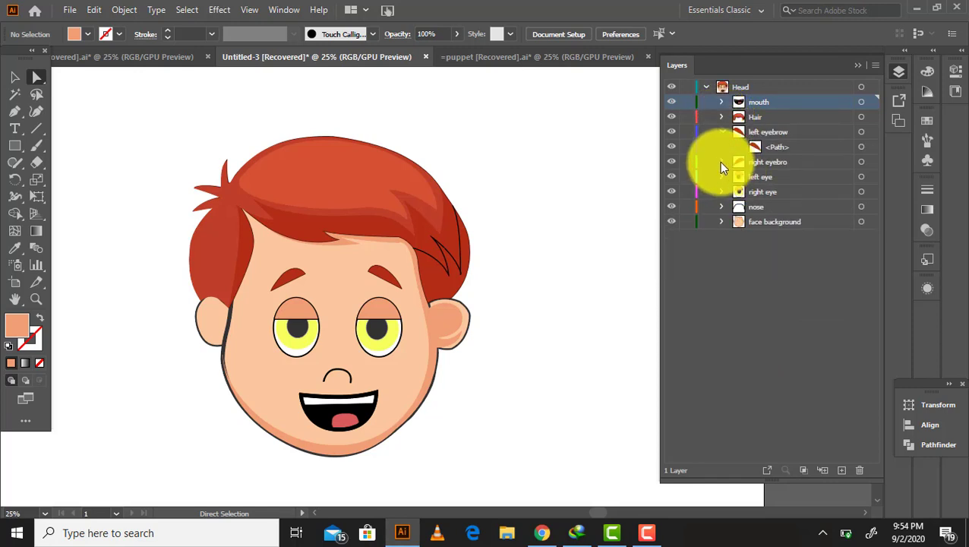
{"action": "left_click", "coordinate": [720, 162]}
{"action": "left_click", "coordinate": [720, 117]}
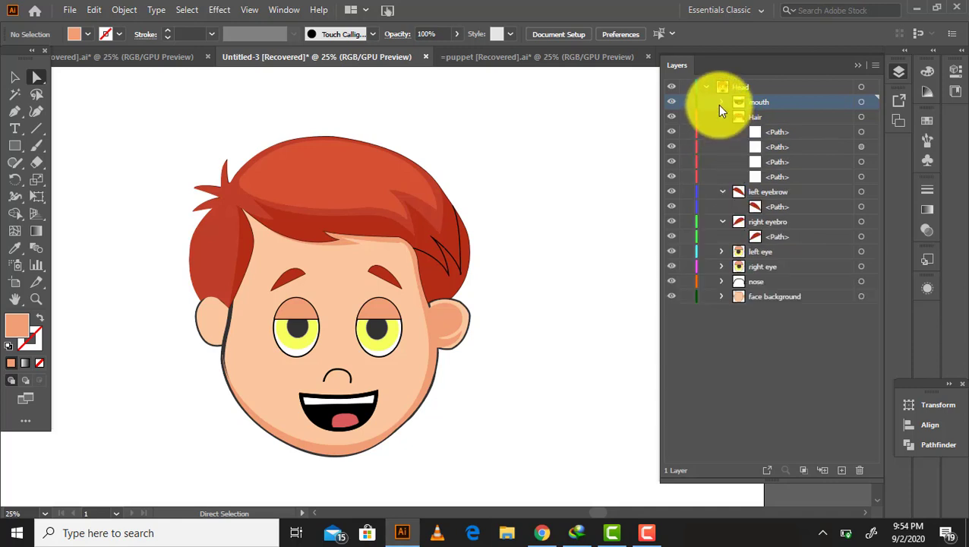
{"action": "left_click", "coordinate": [719, 104]}
Step: Expand the left and right eye layers and their blink sublayers to check them
{"action": "scroll", "coordinate": [727, 274], "scroll_direction": "down", "scroll_amount": 1}
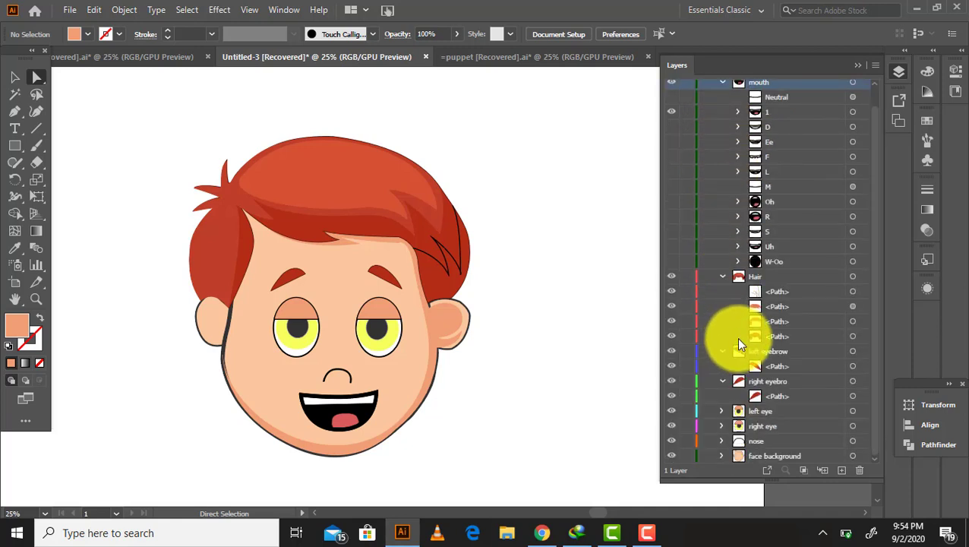
{"action": "left_click", "coordinate": [719, 410]}
{"action": "scroll", "coordinate": [741, 410], "scroll_direction": "down", "scroll_amount": 2}
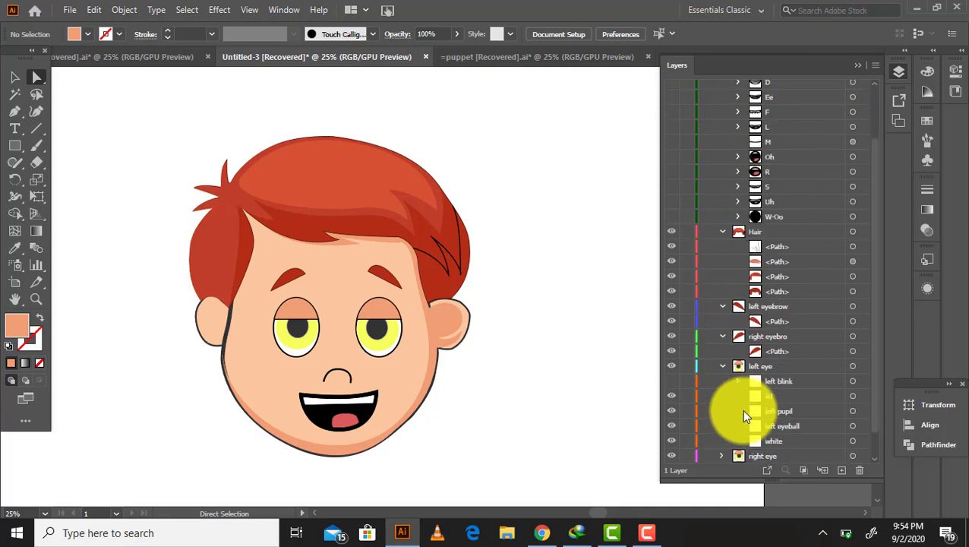
{"action": "scroll", "coordinate": [742, 408], "scroll_direction": "down", "scroll_amount": 2}
{"action": "left_click", "coordinate": [740, 352]}
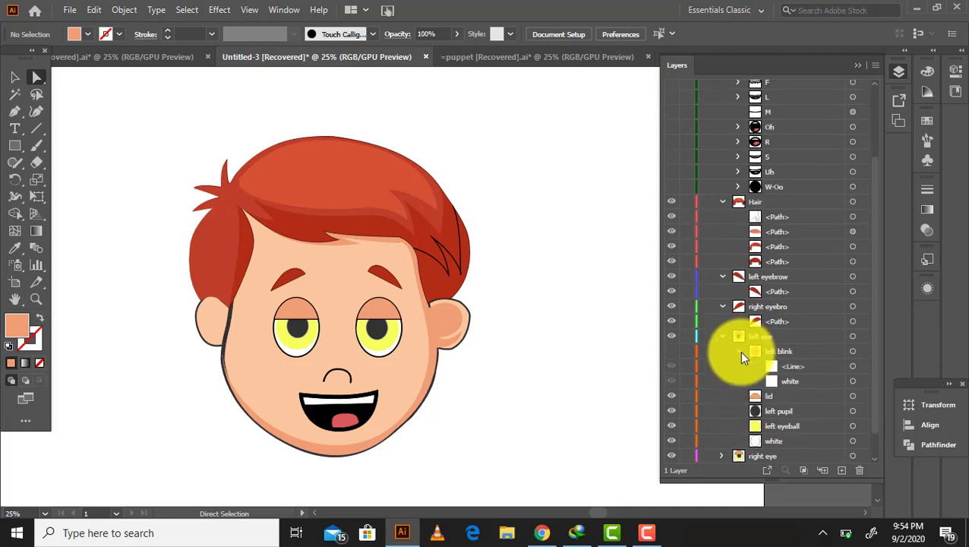
{"action": "scroll", "coordinate": [742, 353], "scroll_direction": "down", "scroll_amount": 2}
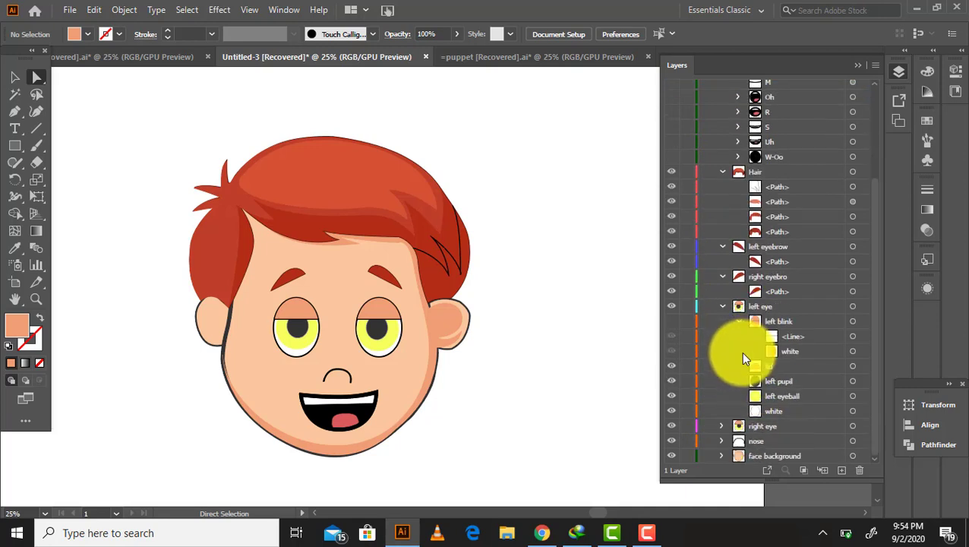
{"action": "left_click", "coordinate": [720, 425]}
{"action": "scroll", "coordinate": [781, 360], "scroll_direction": "down", "scroll_amount": 3}
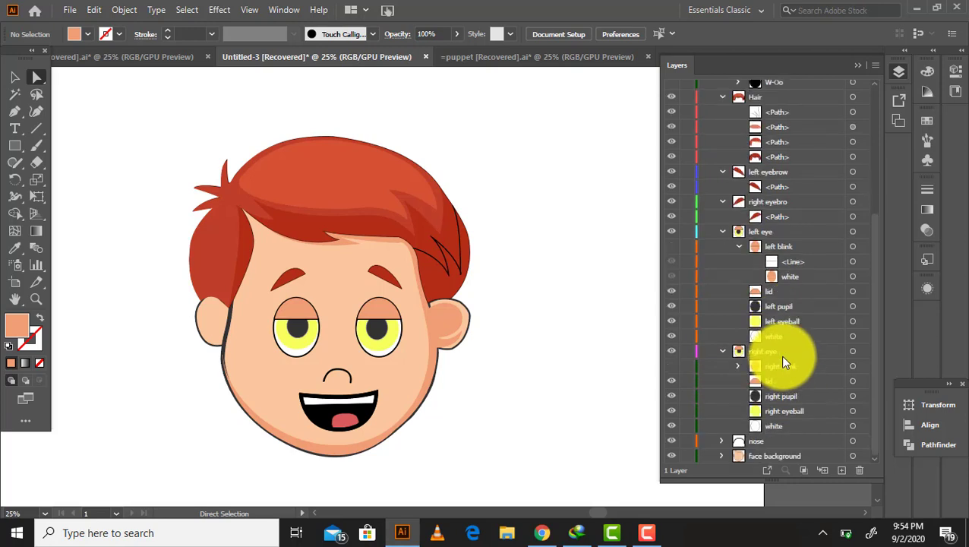
{"action": "left_click", "coordinate": [738, 366]}
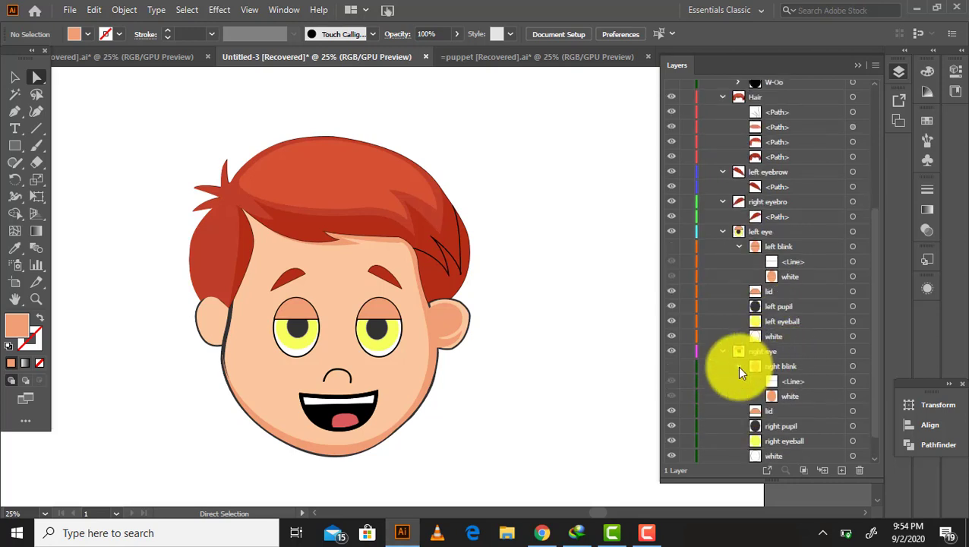
{"action": "left_click", "coordinate": [738, 365]}
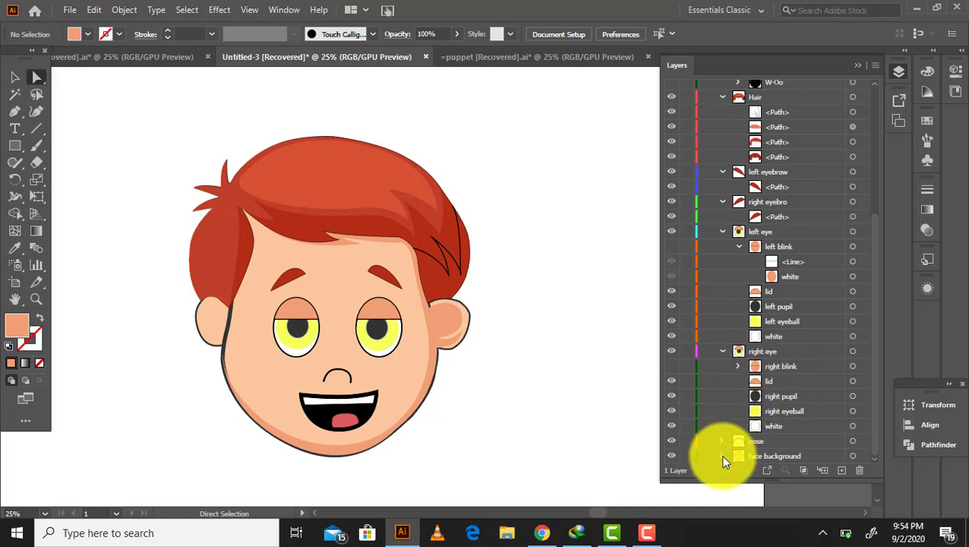
{"action": "left_click_drag", "start_coordinate": [874, 368], "coordinate": [878, 175]}
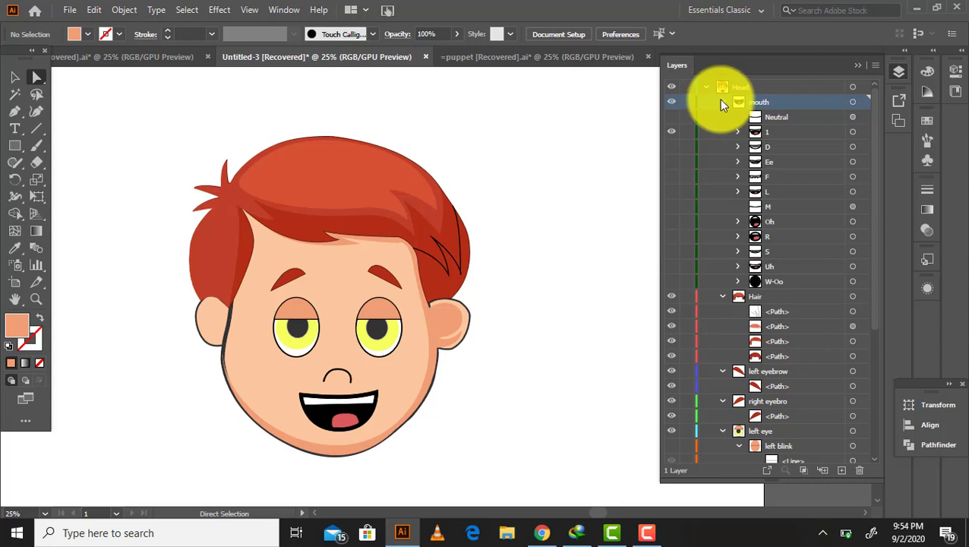
Step: Collapse the mouth, Hair, eyebrow and eye sublayers, then the Head layer
{"action": "left_click", "coordinate": [722, 102]}
{"action": "left_click", "coordinate": [722, 117]}
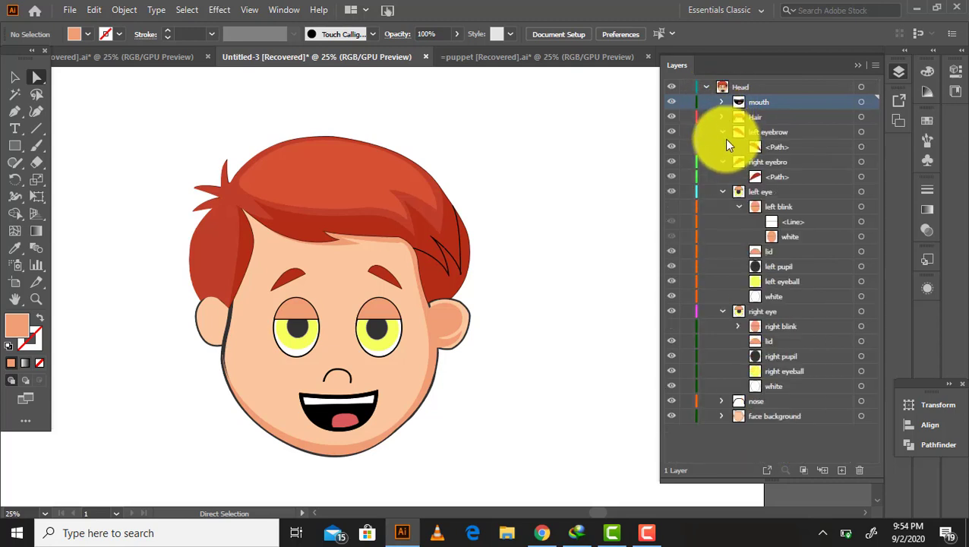
{"action": "left_click", "coordinate": [722, 131]}
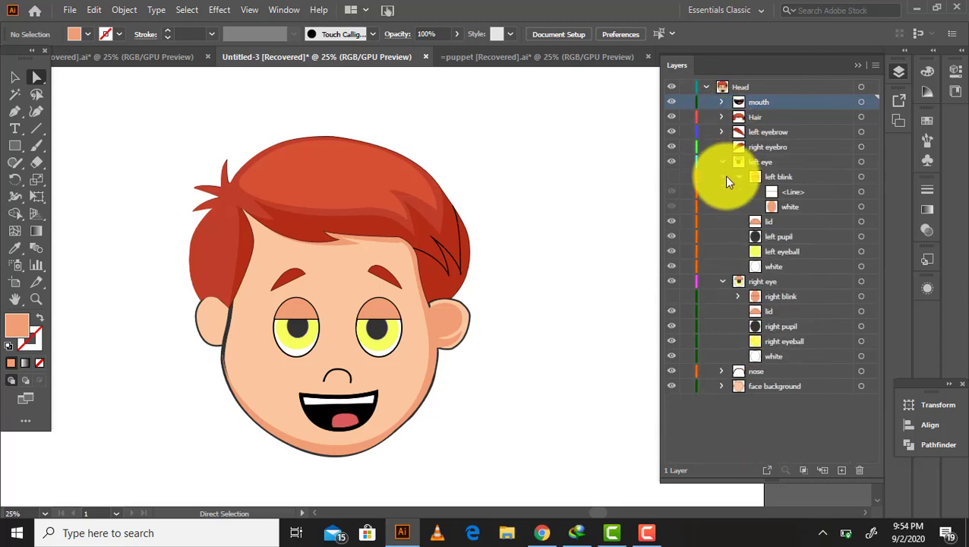
{"action": "left_click", "coordinate": [722, 162]}
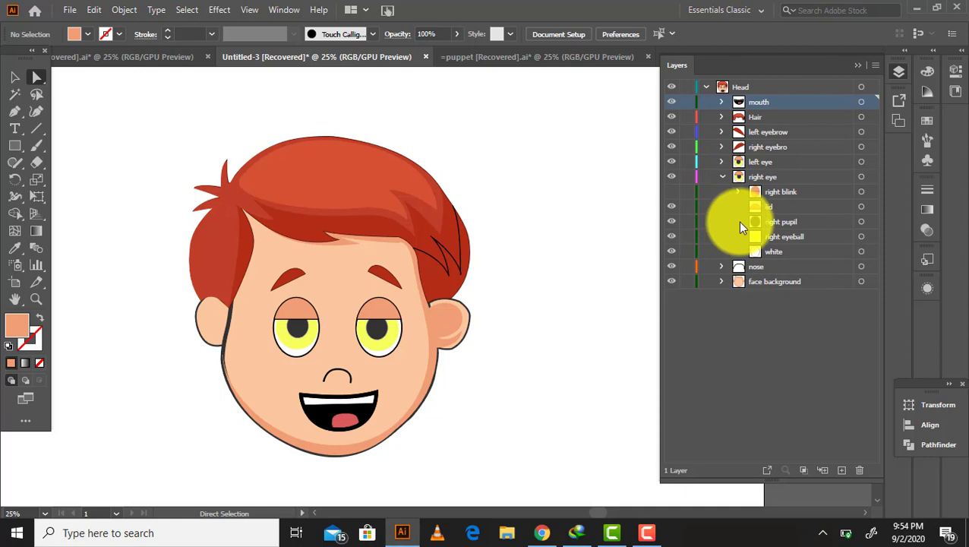
{"action": "left_click", "coordinate": [721, 176]}
{"action": "left_click", "coordinate": [706, 88]}
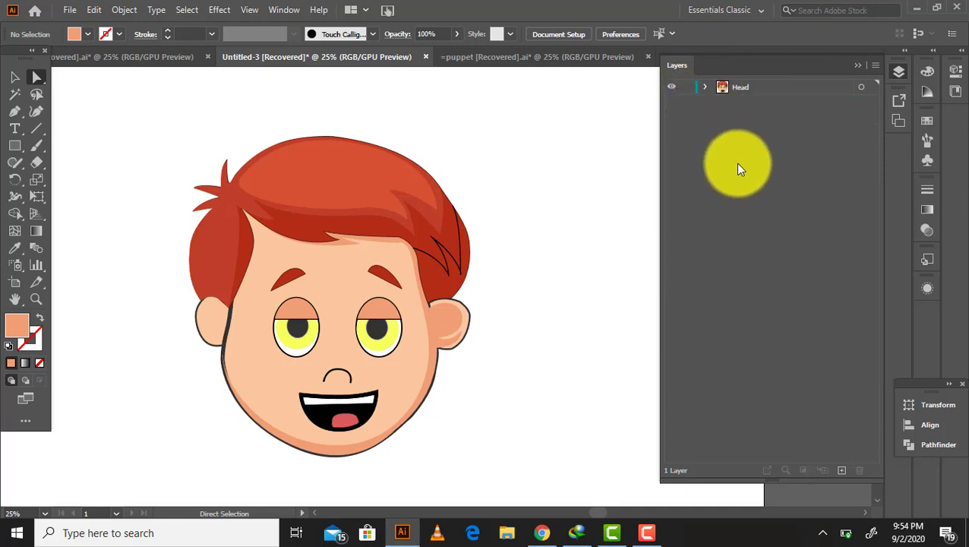
{"action": "left_click", "coordinate": [645, 531]}
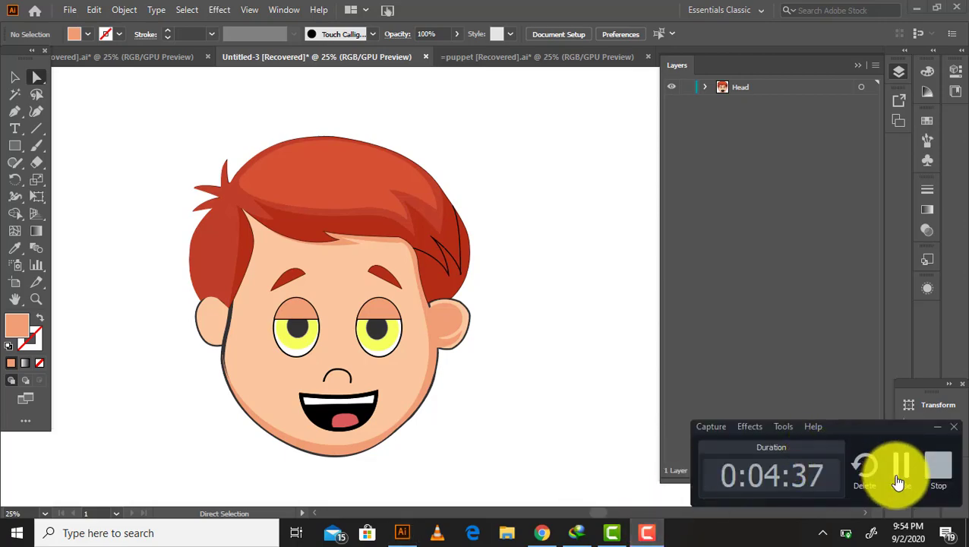